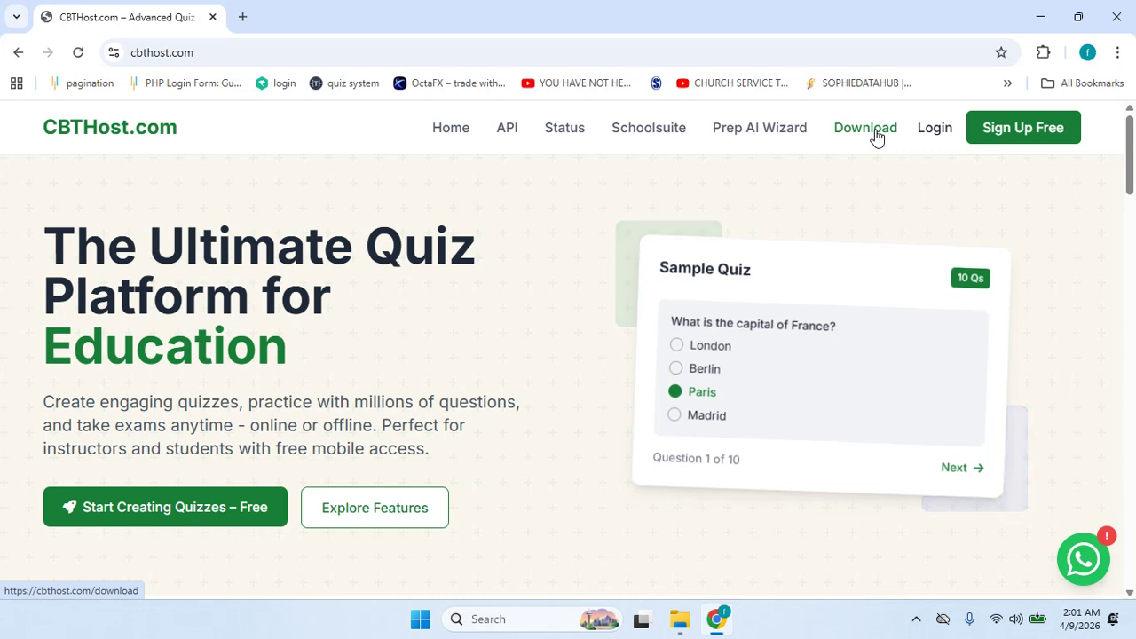
- Go to the cbthost.com Download page for CBTHost Offline version 1.0.1
left_click(877, 133)
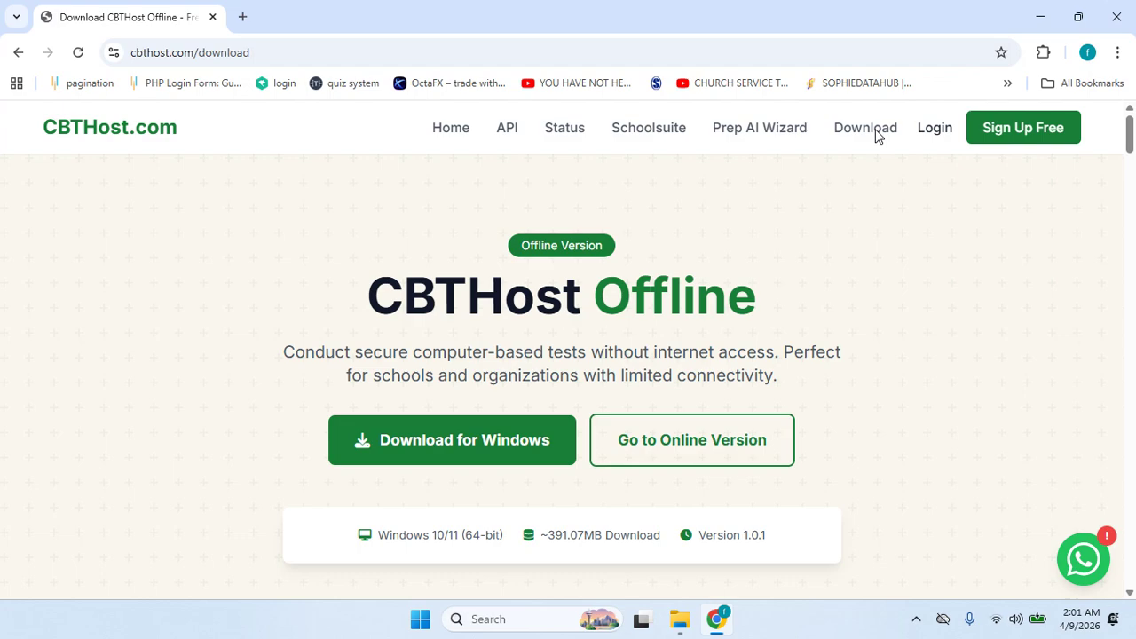
- Start downloading the latest CBTHost_Server_Setup_2.0.1.exe from Download Version History
scroll(1133, 151, "down", 1)
left_click_drag(1133, 151, 1132, 206)
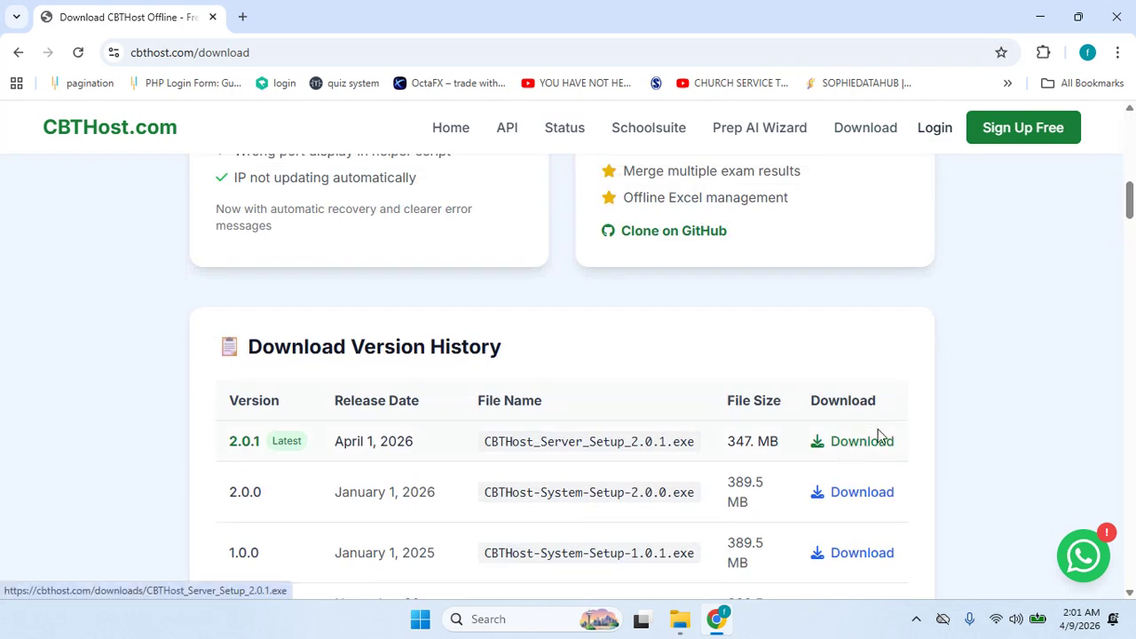
mouse_move(1129, 200)
left_mouse_down()
mouse_move(1133, 138)
mouse_move(1131, 224)
mouse_move(1130, 209)
left_mouse_up()
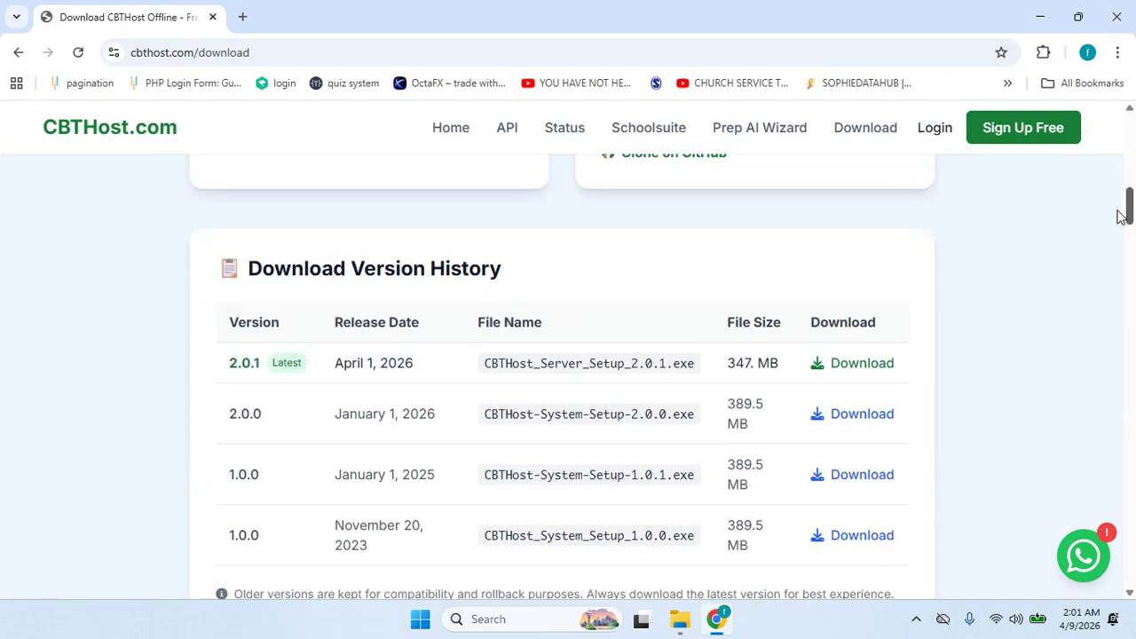
left_click(869, 366)
- Pause the server setup download at 7.3 MB and minimize Chrome to the desktop
left_click(1057, 55)
left_click(998, 129)
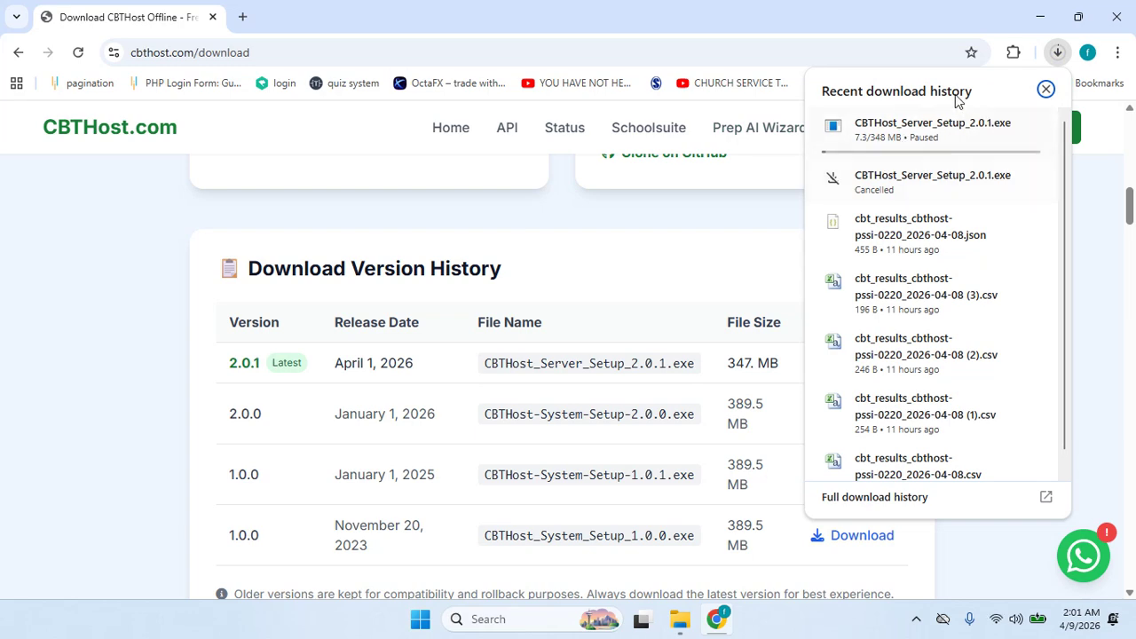
left_click(1047, 90)
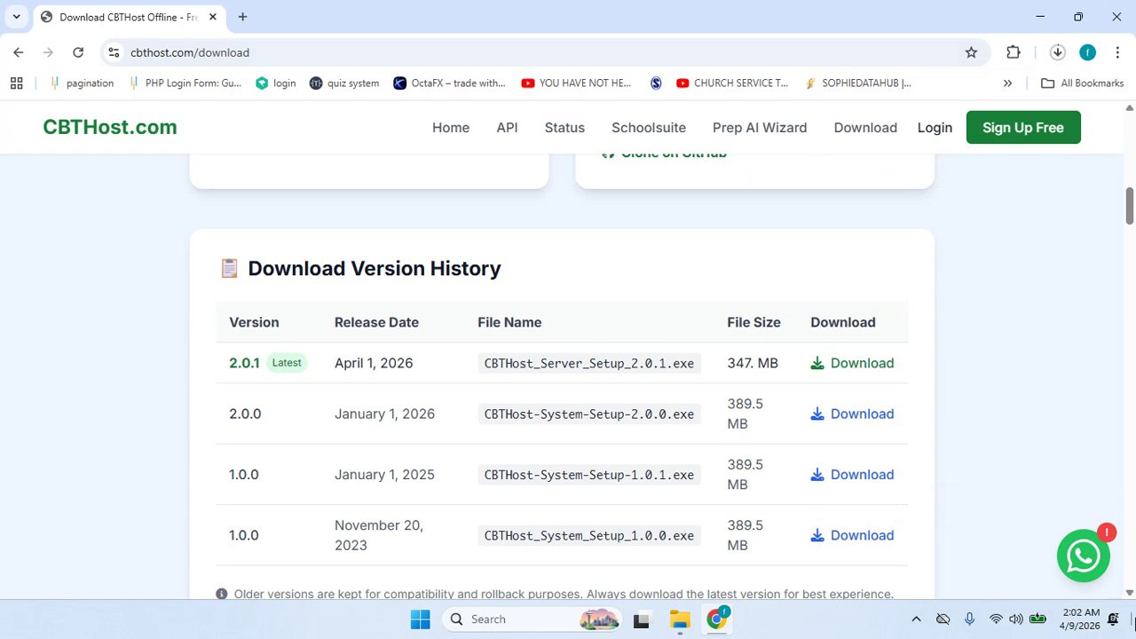
left_click(1132, 619)
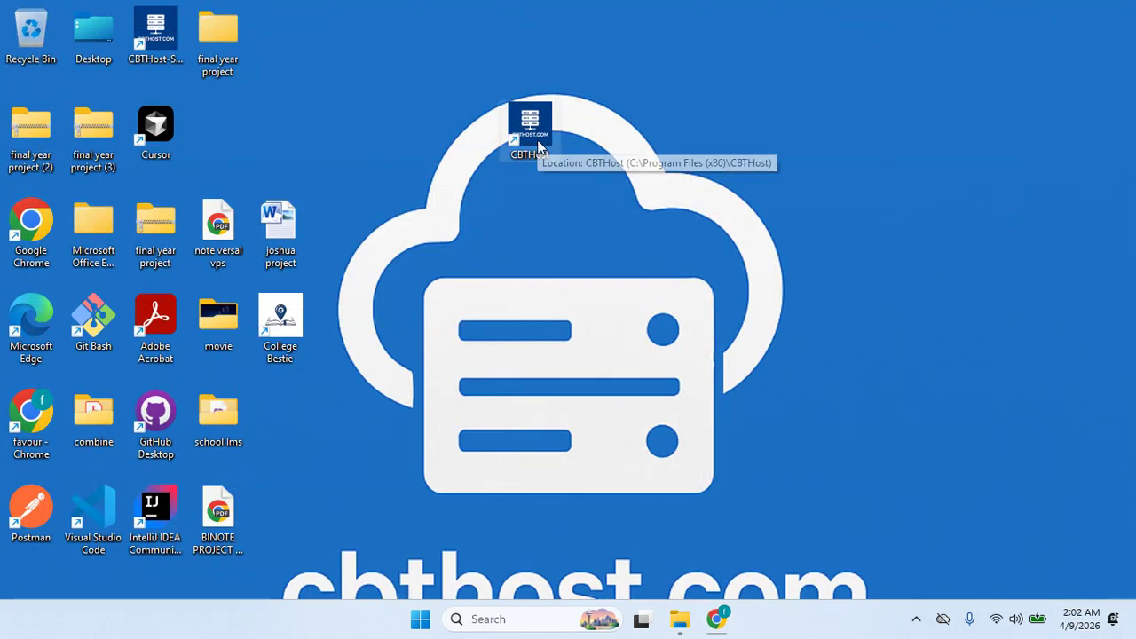
- Launch CBTHost Server Manager from its desktop shortcut
left_click(538, 147)
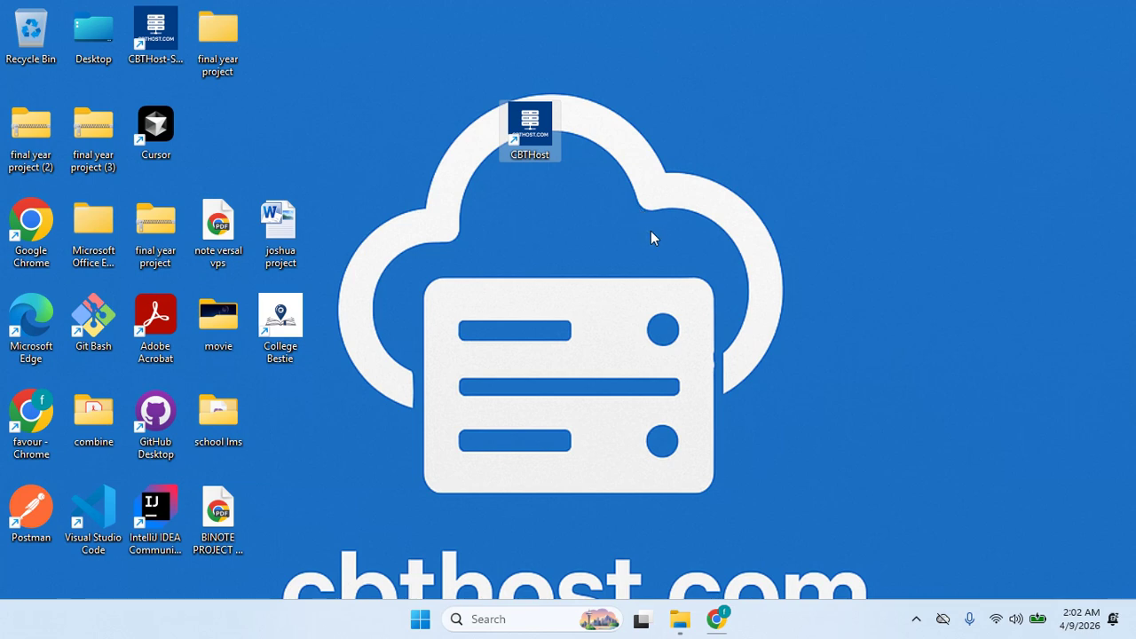
double_click(544, 148)
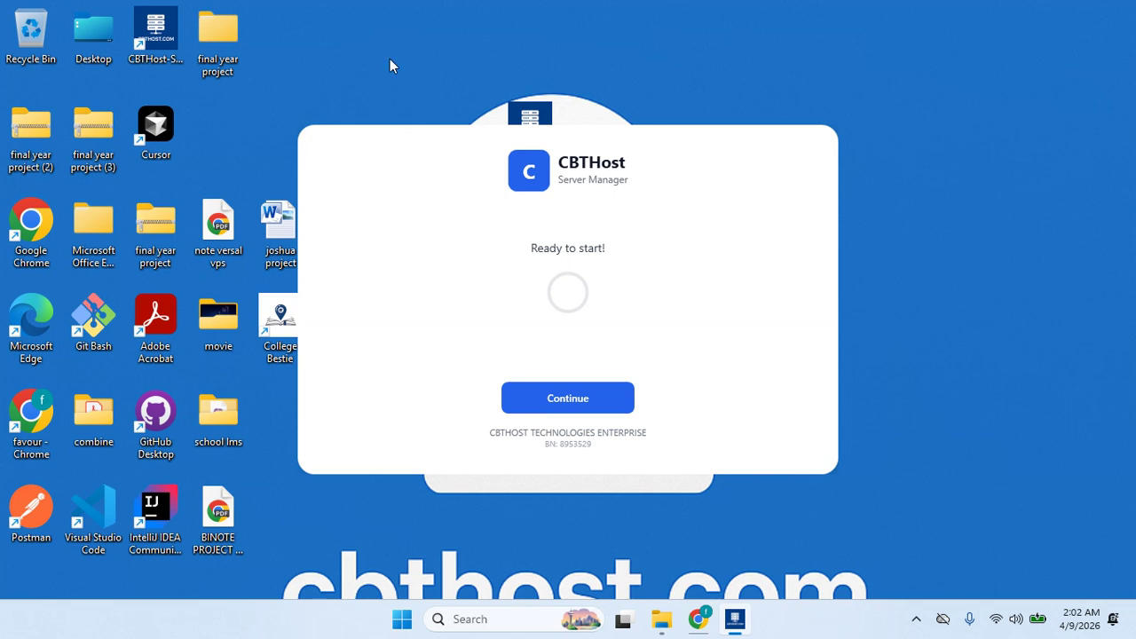
- Continue past the splash screen and start the exam server on port 8055
left_click(525, 398)
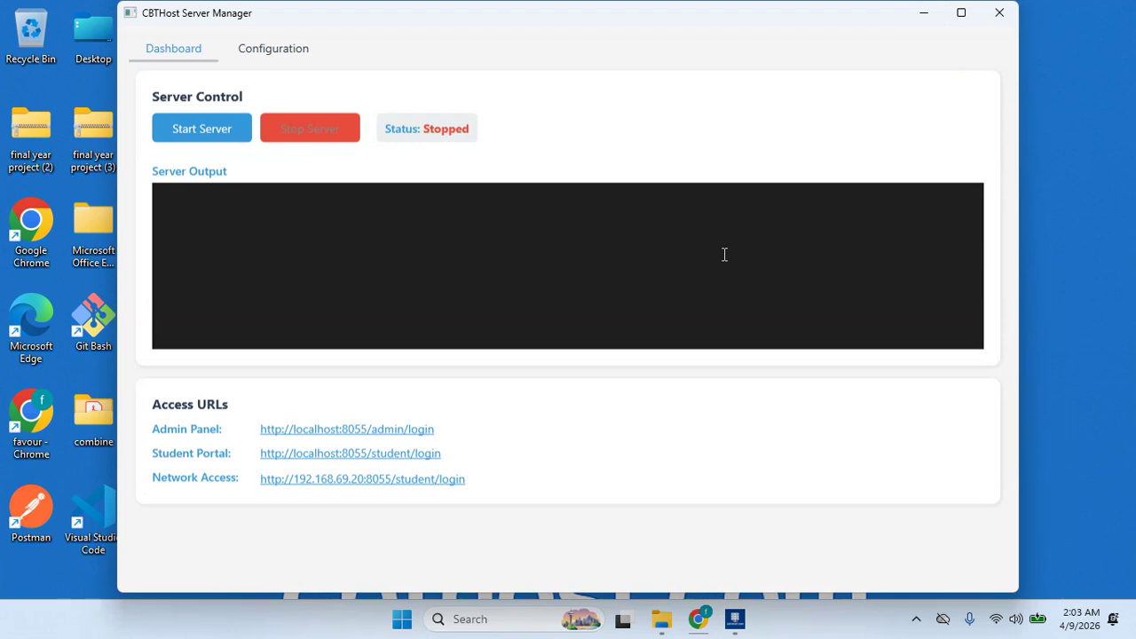
left_click(201, 129)
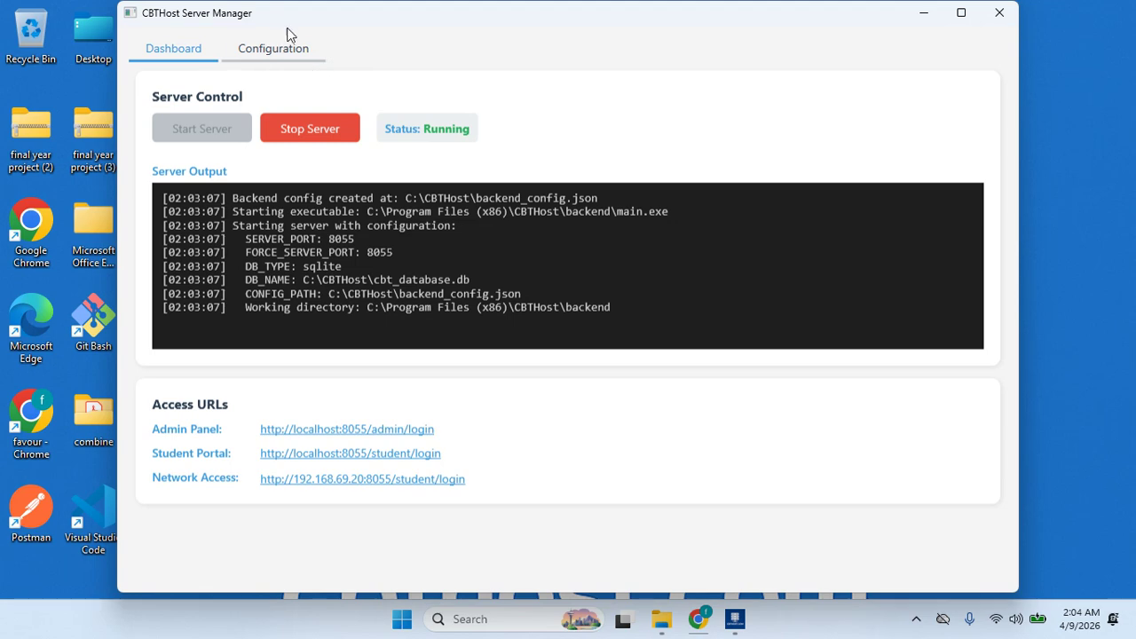
left_click(301, 50)
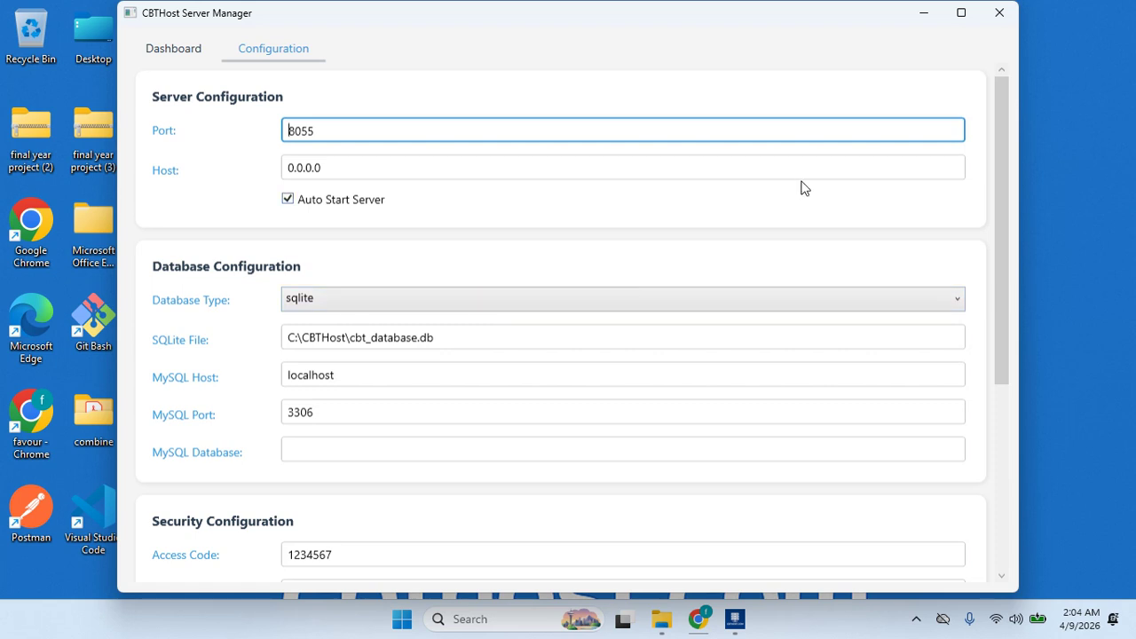
left_click_drag(998, 265, 1009, 431)
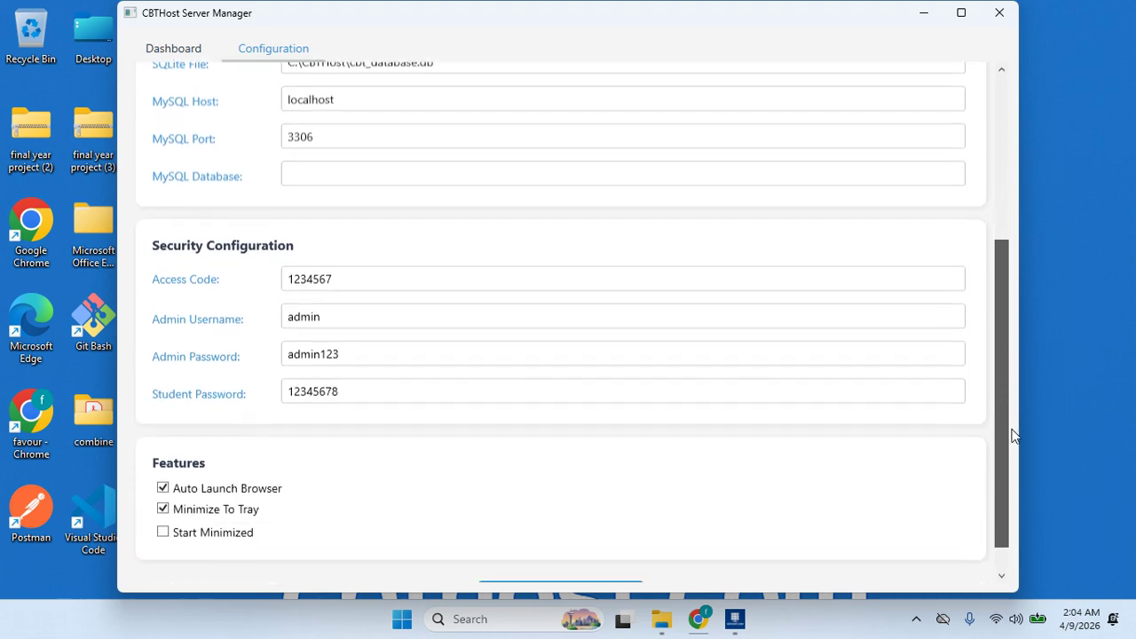
left_click(437, 353)
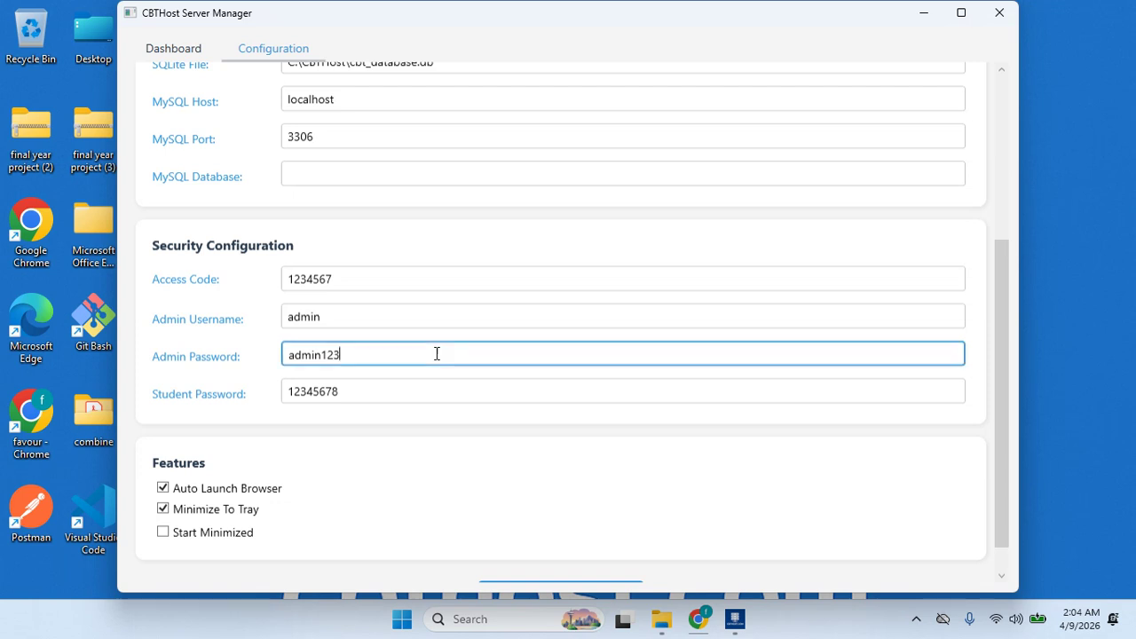
left_click(460, 317)
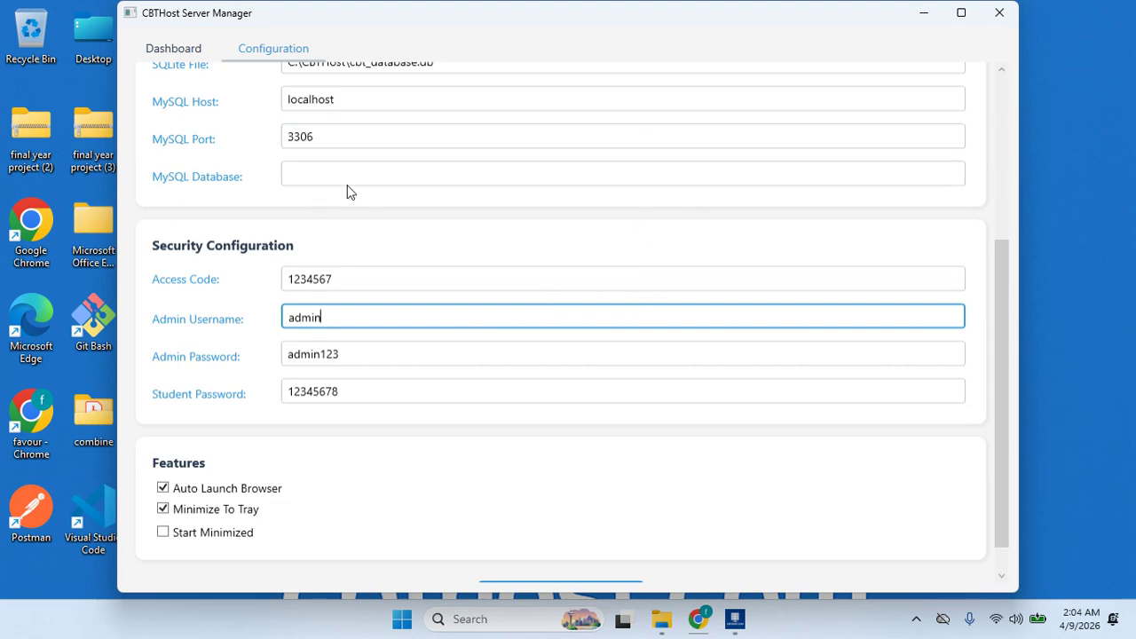
mouse_move(995, 286)
left_mouse_down()
mouse_move(995, 240)
mouse_move(1002, 303)
left_mouse_up()
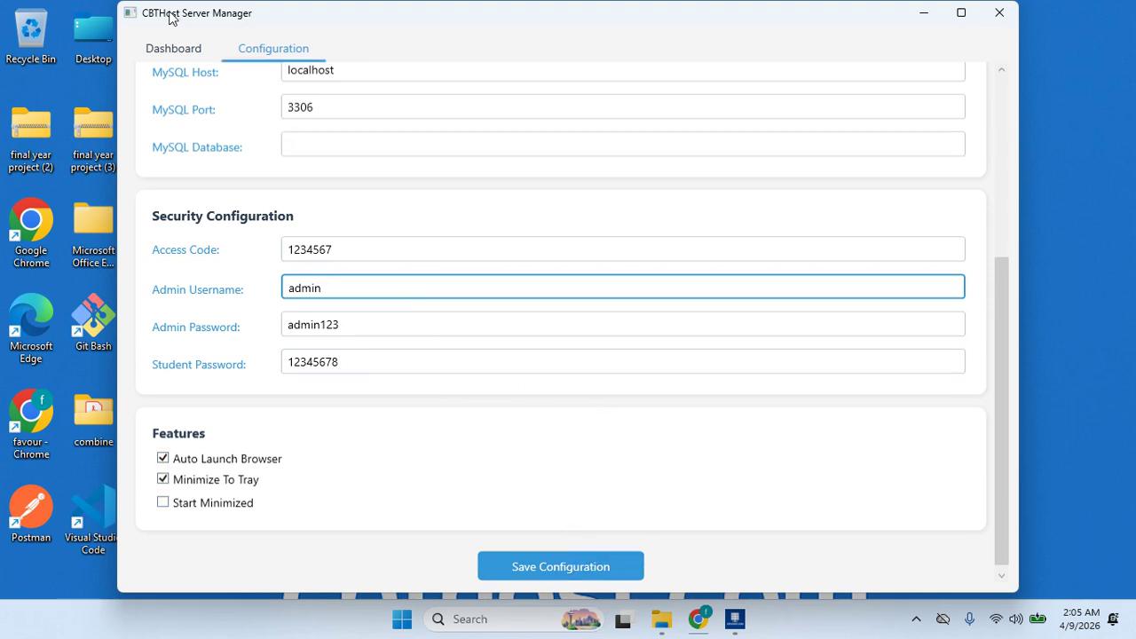
left_click(170, 52)
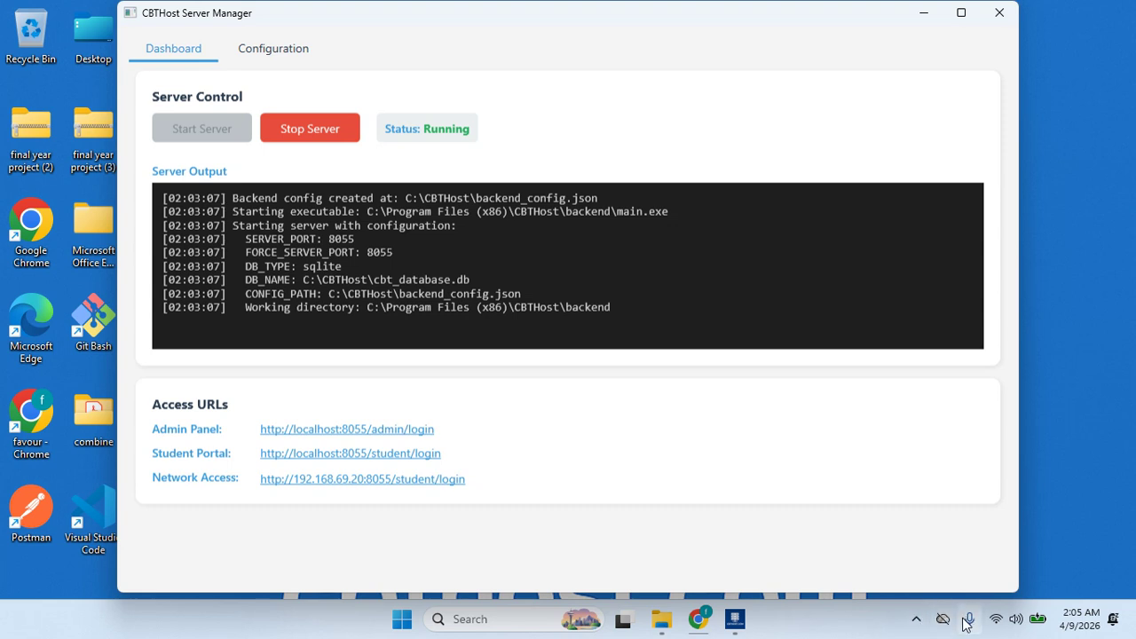
- Open the Admin Panel URL localhost:8055/admin/login in the browser
mouse_move(967, 624)
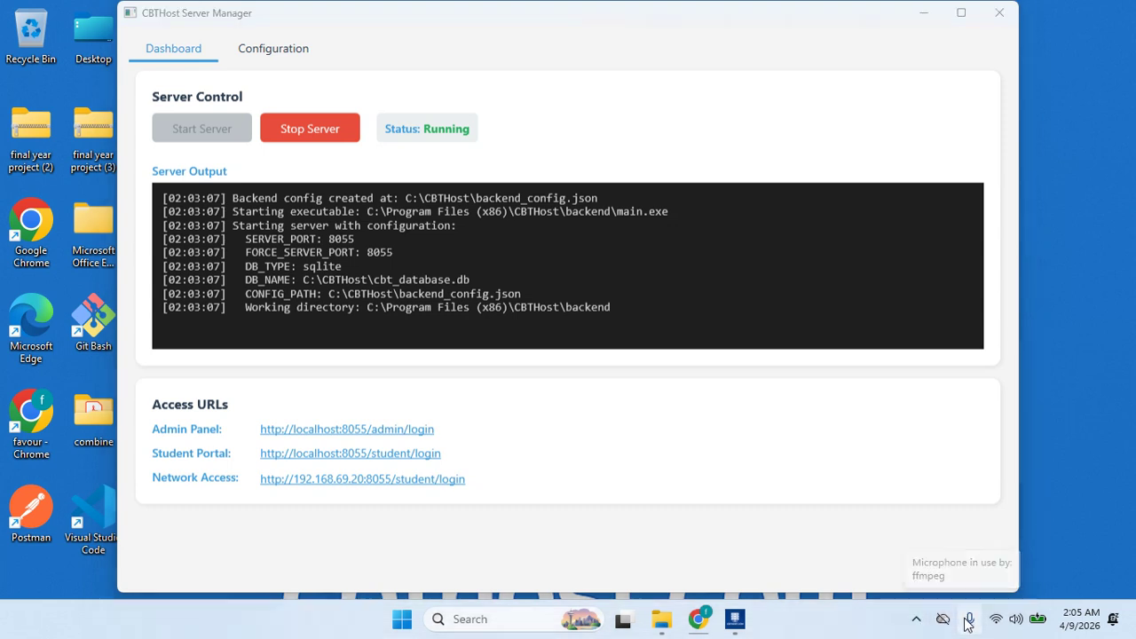
left_click(914, 619)
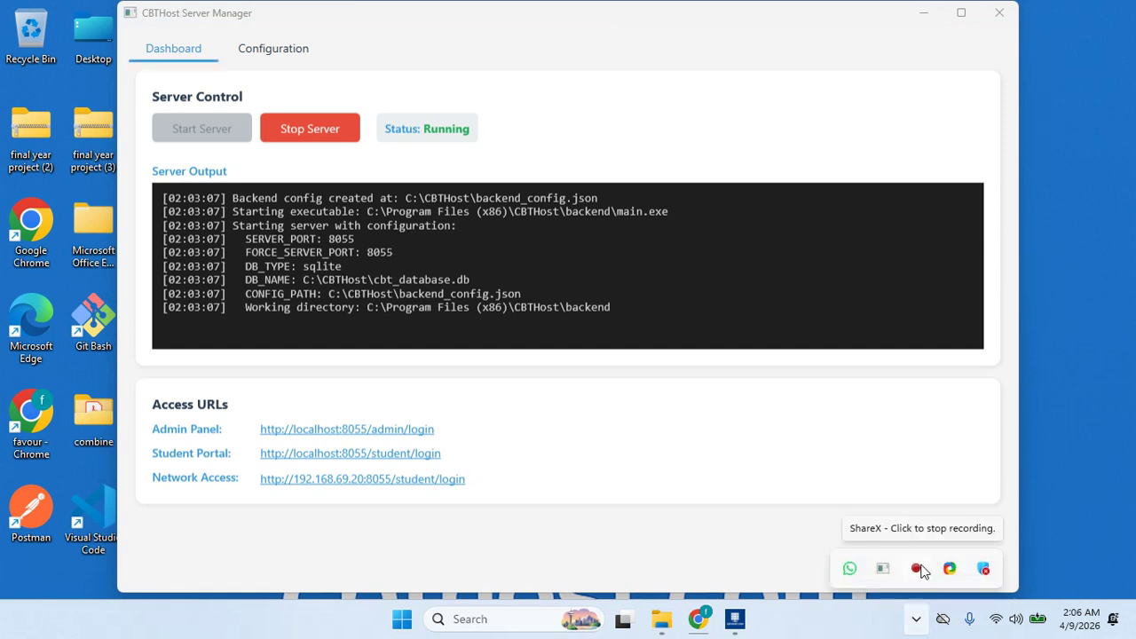
right_click(918, 568)
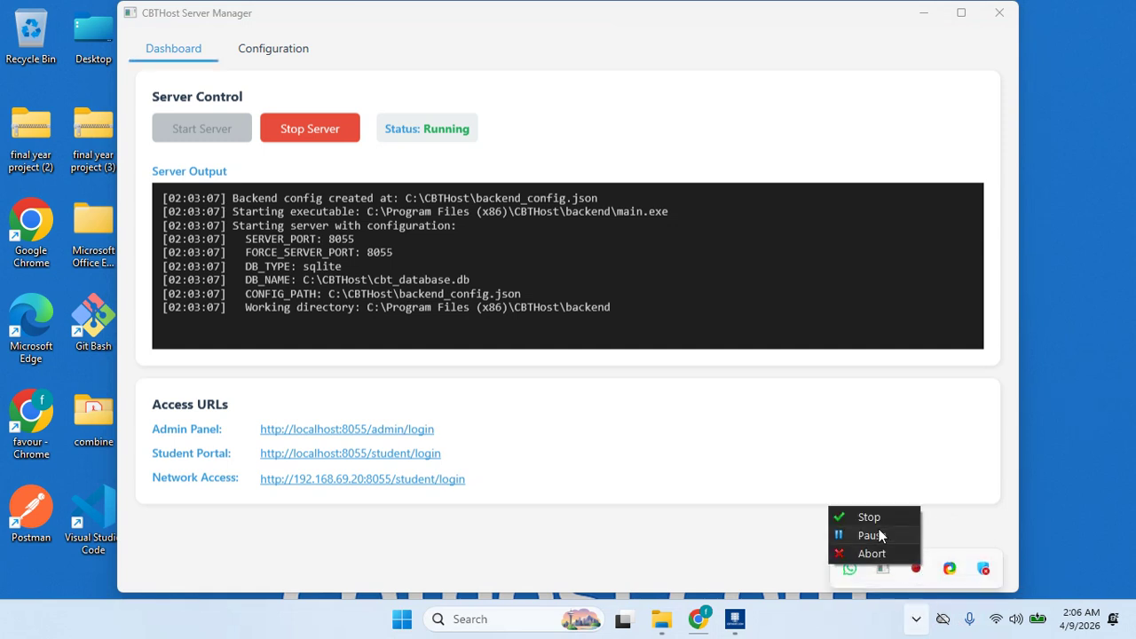
left_click(879, 535)
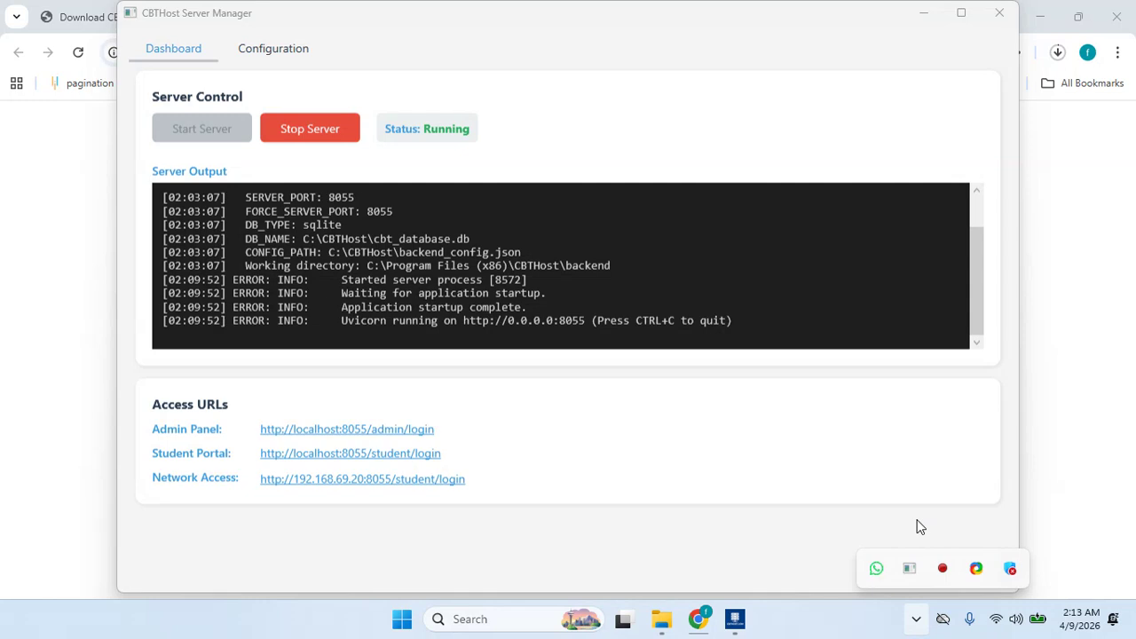
left_click(918, 527)
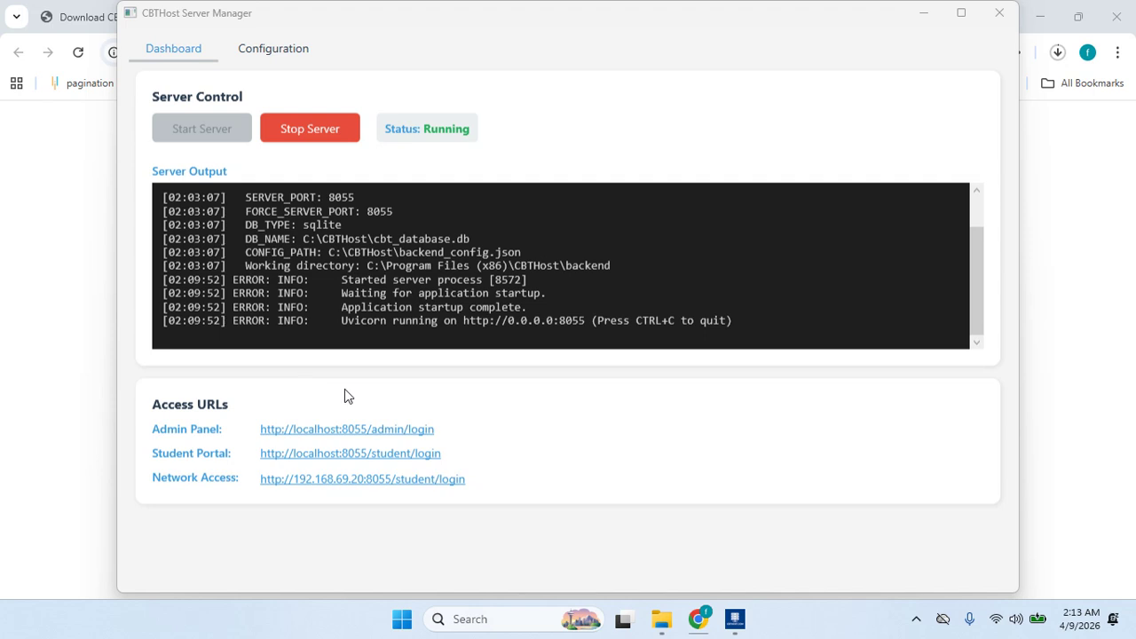
left_click(386, 431)
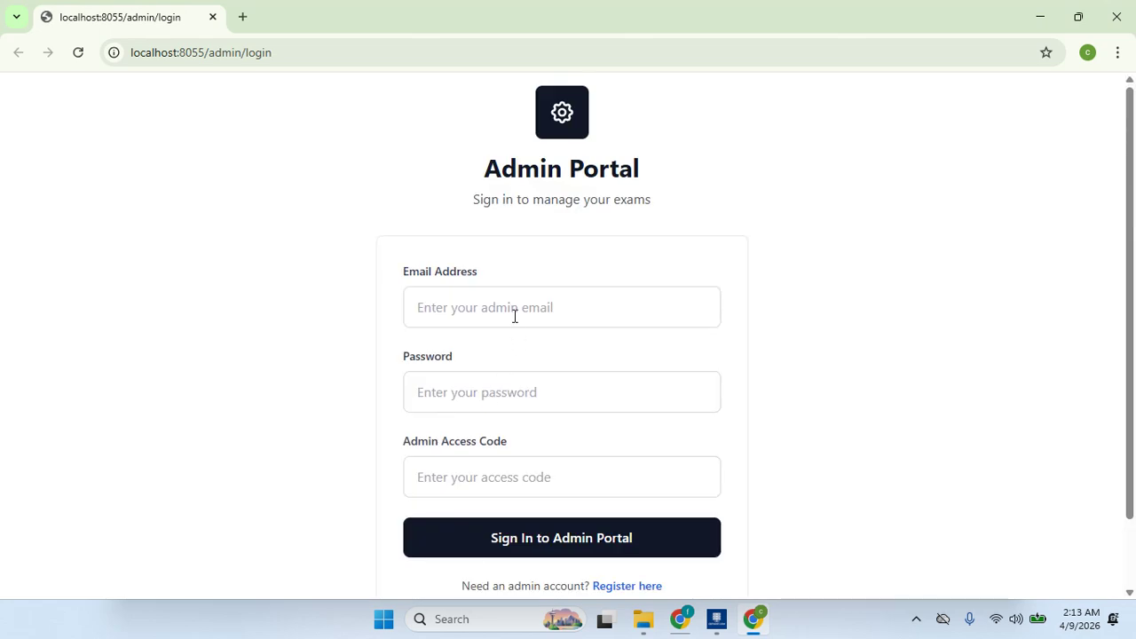
- Fill the Admin Portal email field with the saved admin address
left_click(517, 313)
left_click(161, 370)
left_click(473, 476)
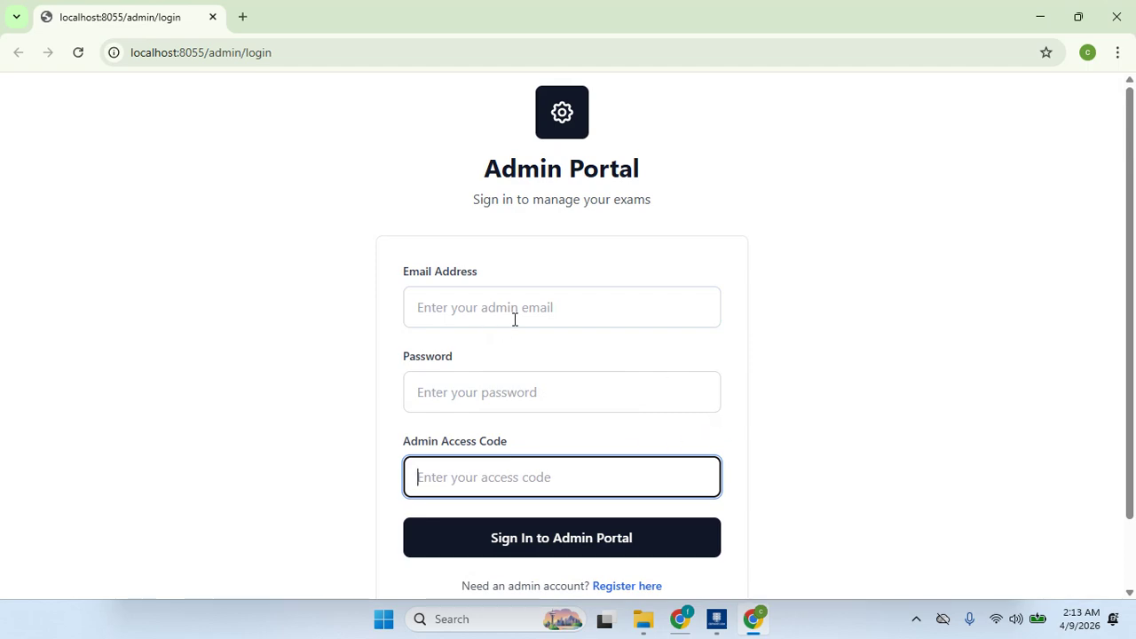
left_click(591, 315)
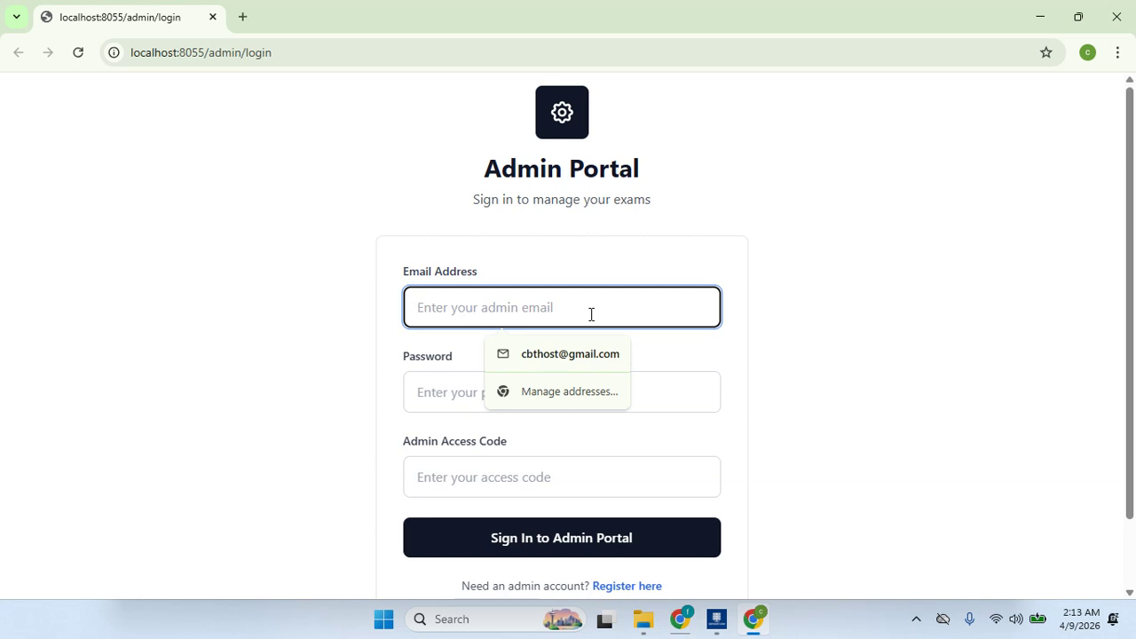
type("fa")
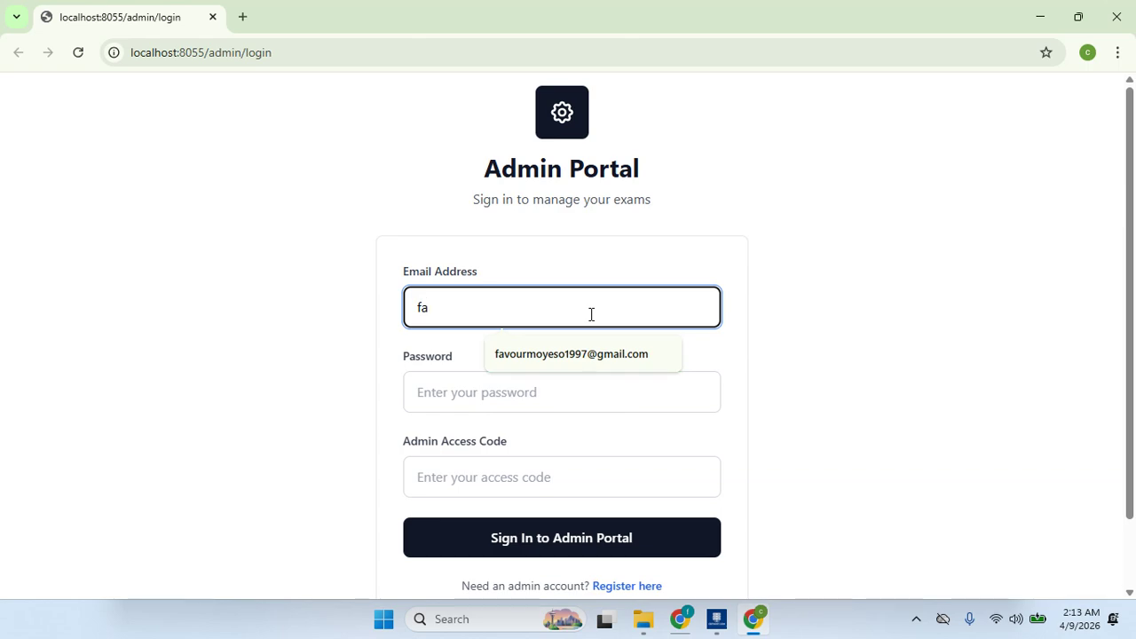
left_click(601, 352)
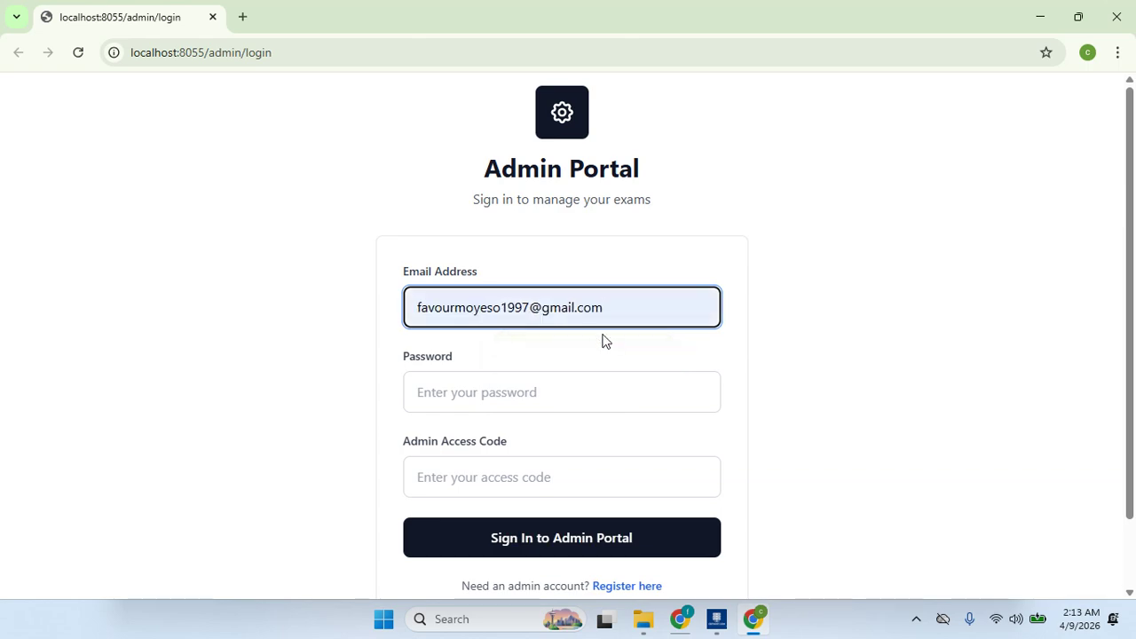
key("ctrl+a")
- Paste the admin password, enter the access code, and bring Server Manager forward
key("Tab")
key("ctrl+v")
key("Tab")
type("•")
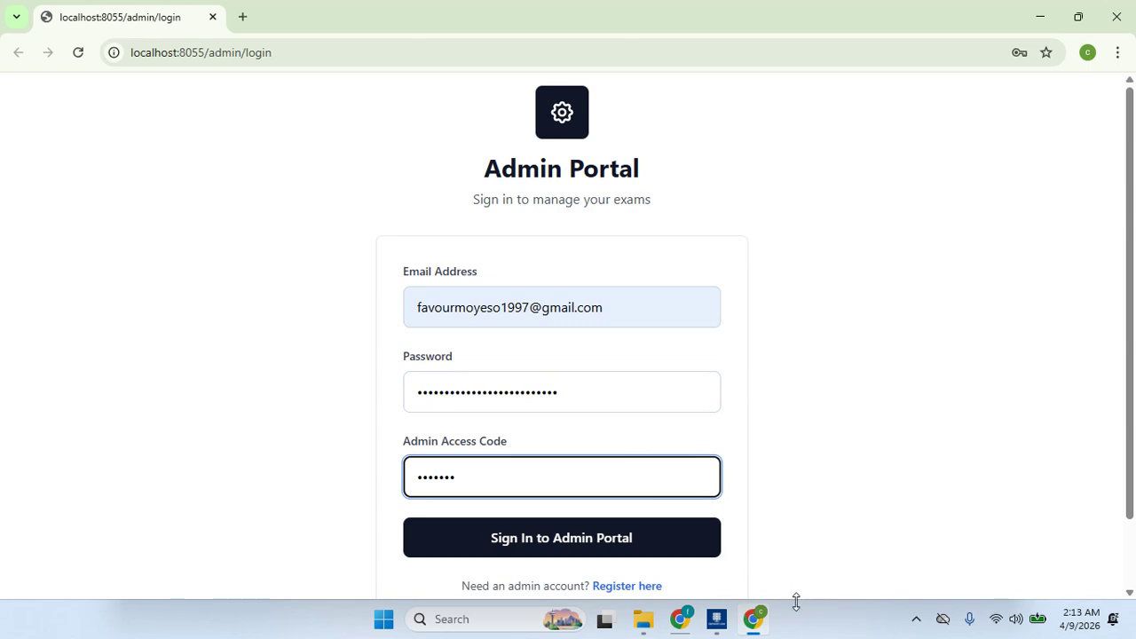
left_click(717, 619)
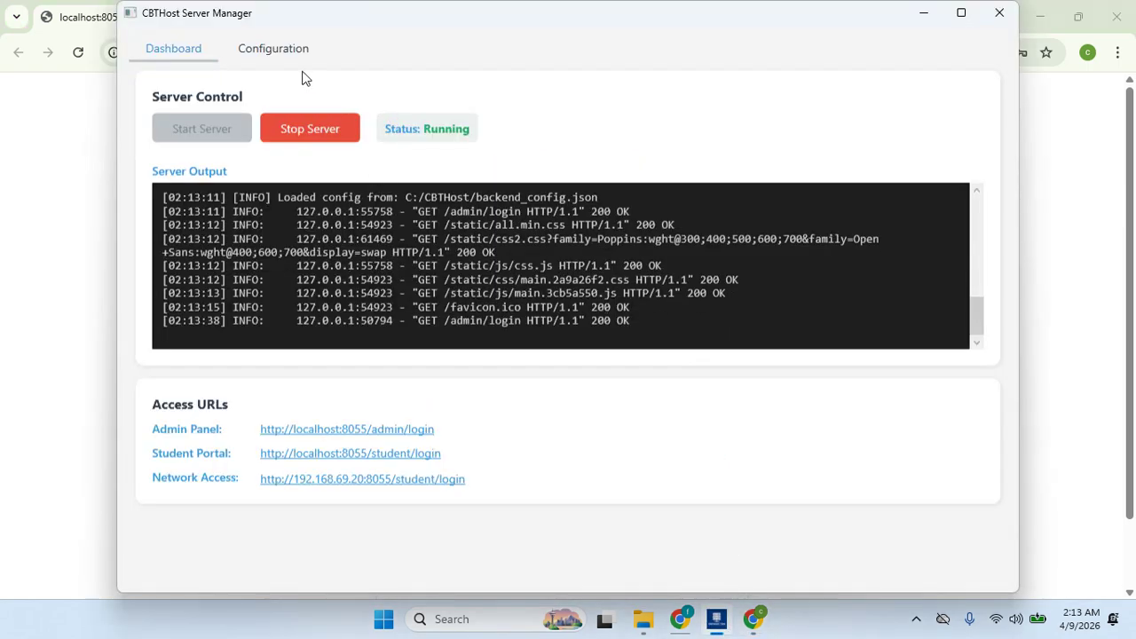
- Review the Security Configuration settings on the Configuration tab
left_click(274, 49)
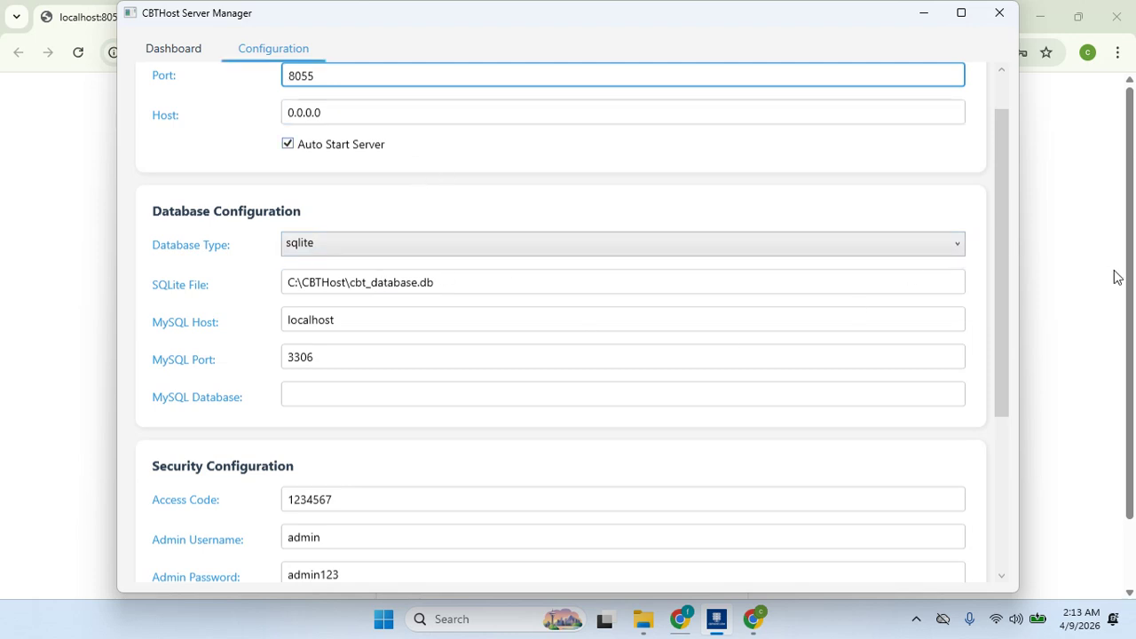
left_click_drag(1000, 331, 1000, 438)
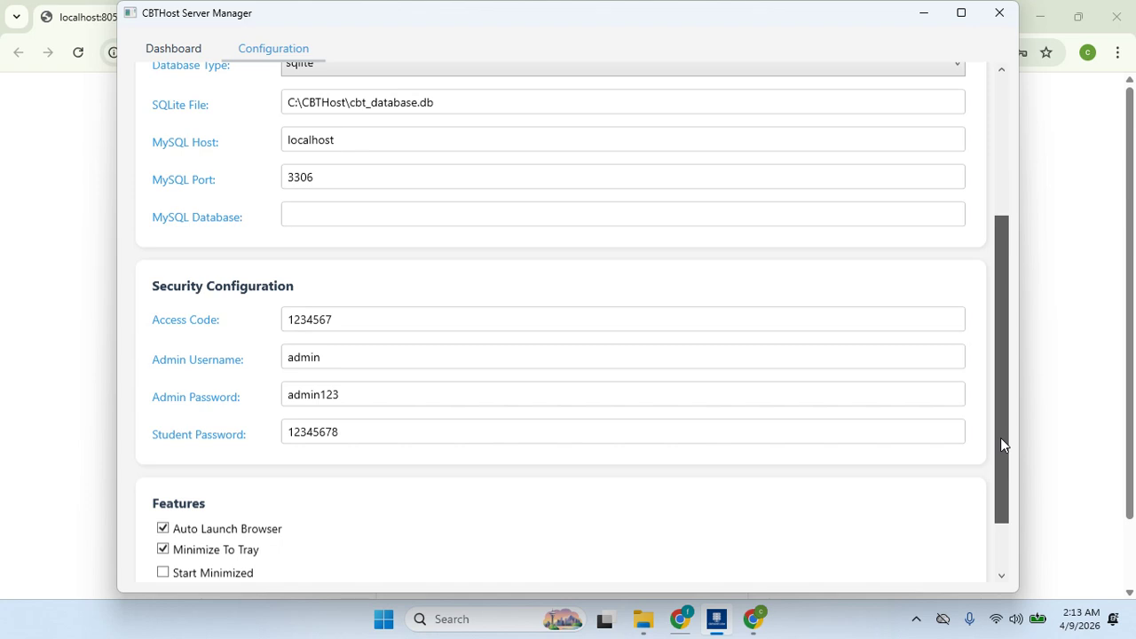
left_click_drag(1000, 437, 999, 454)
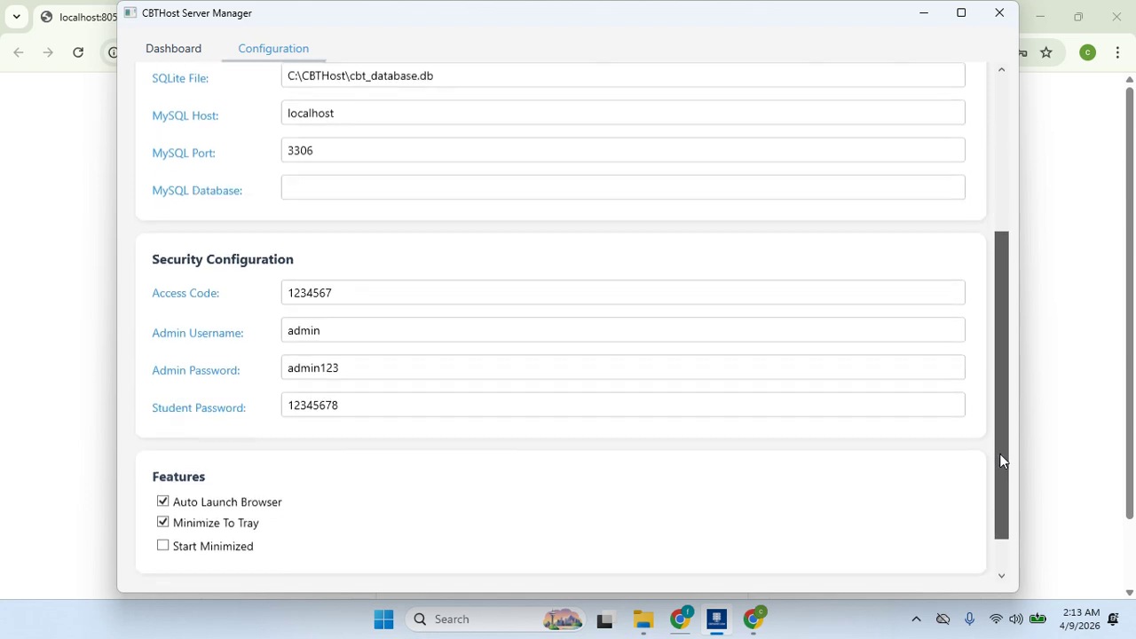
- Attempt the admin sign-in, then dismiss the breach warning and save-password prompt
left_click(15, 387)
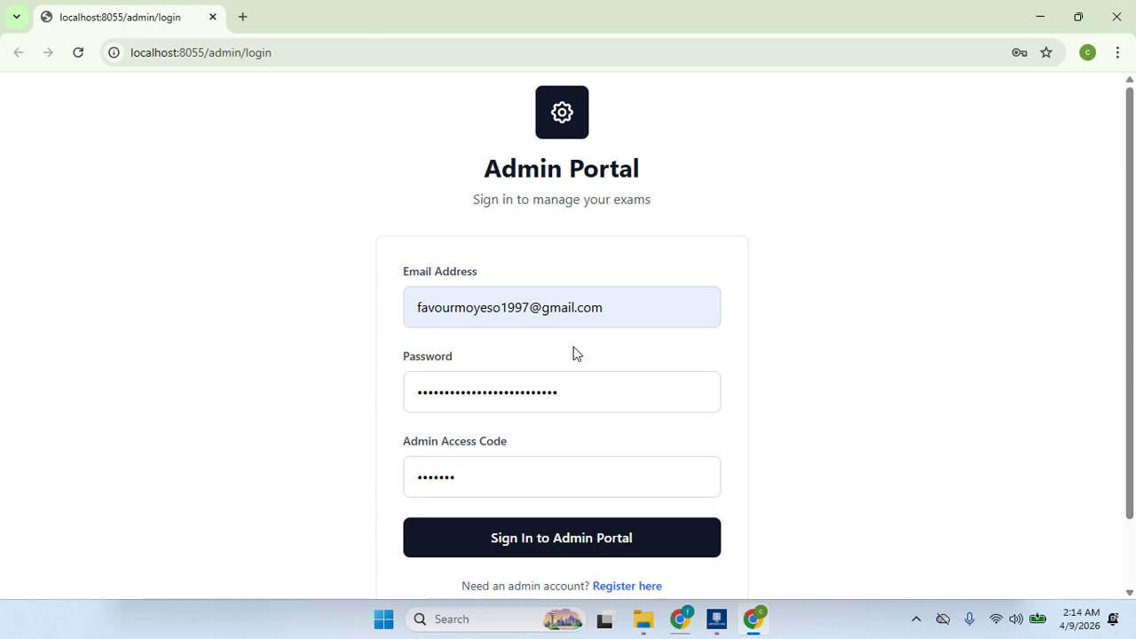
left_click(557, 472)
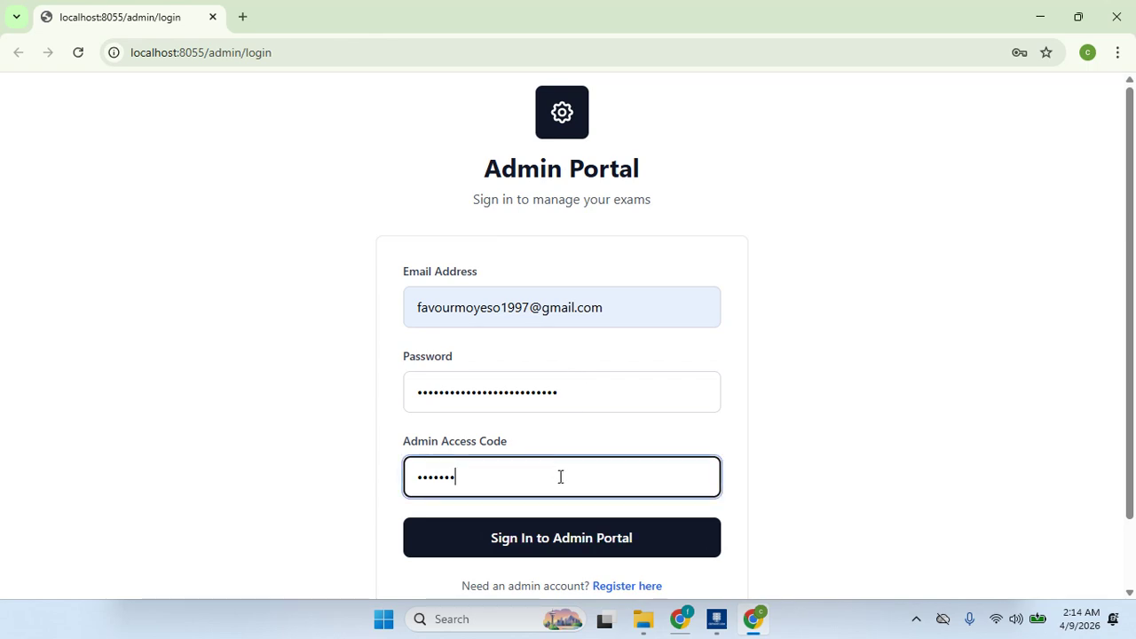
left_click(573, 539)
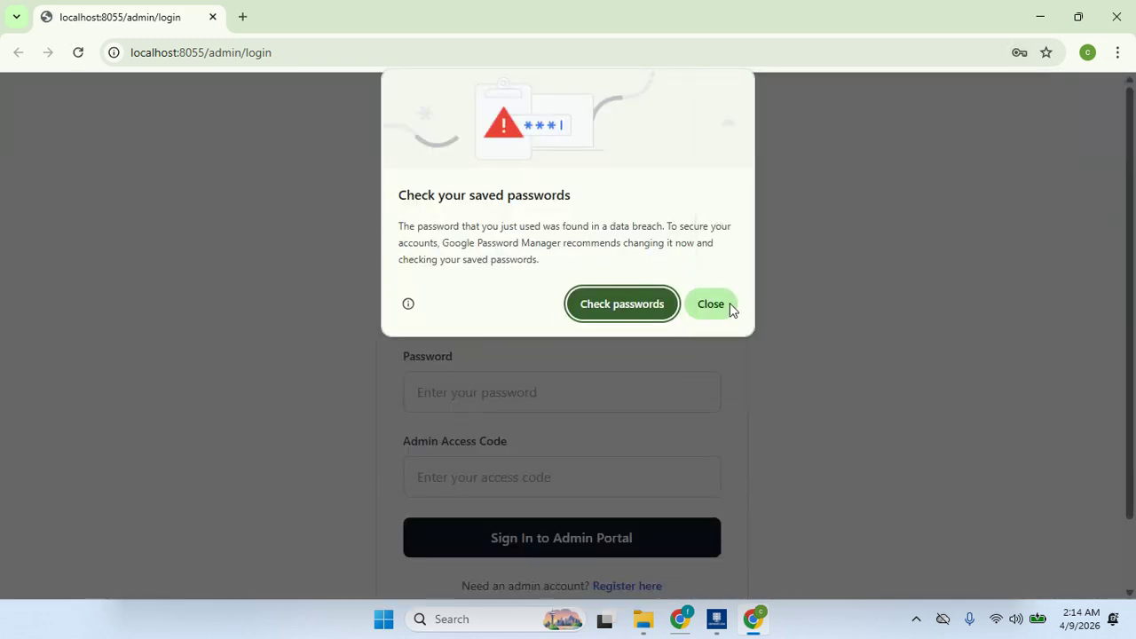
left_click(712, 306)
left_click(1037, 93)
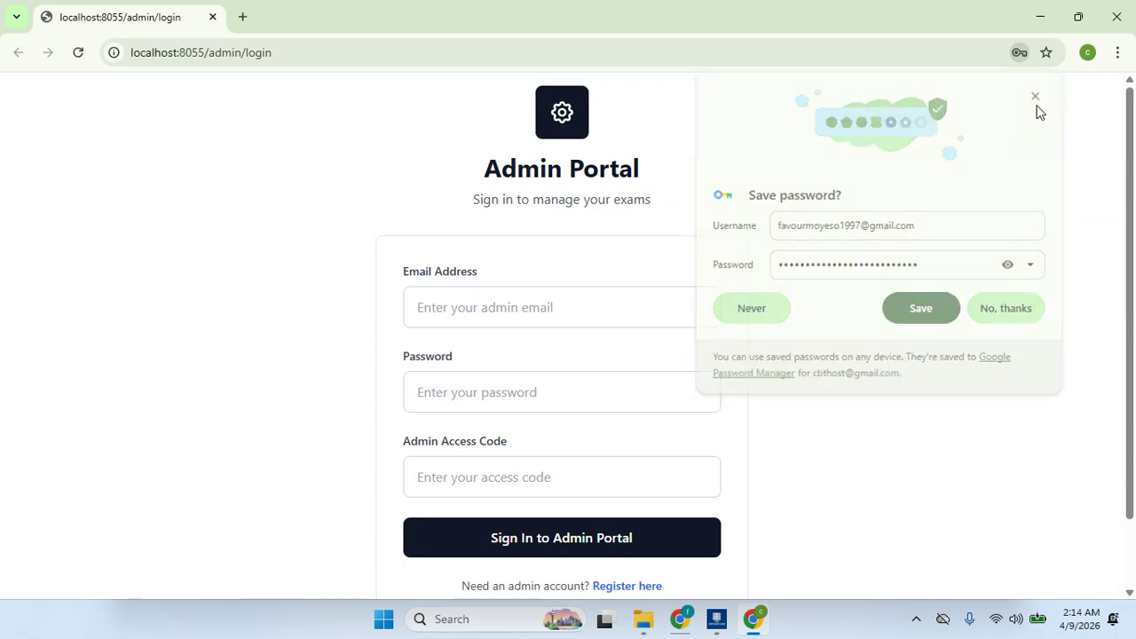
left_click(627, 587)
- Fill in the suggested email and registration code, checking settings in Server Manager
left_click(583, 305)
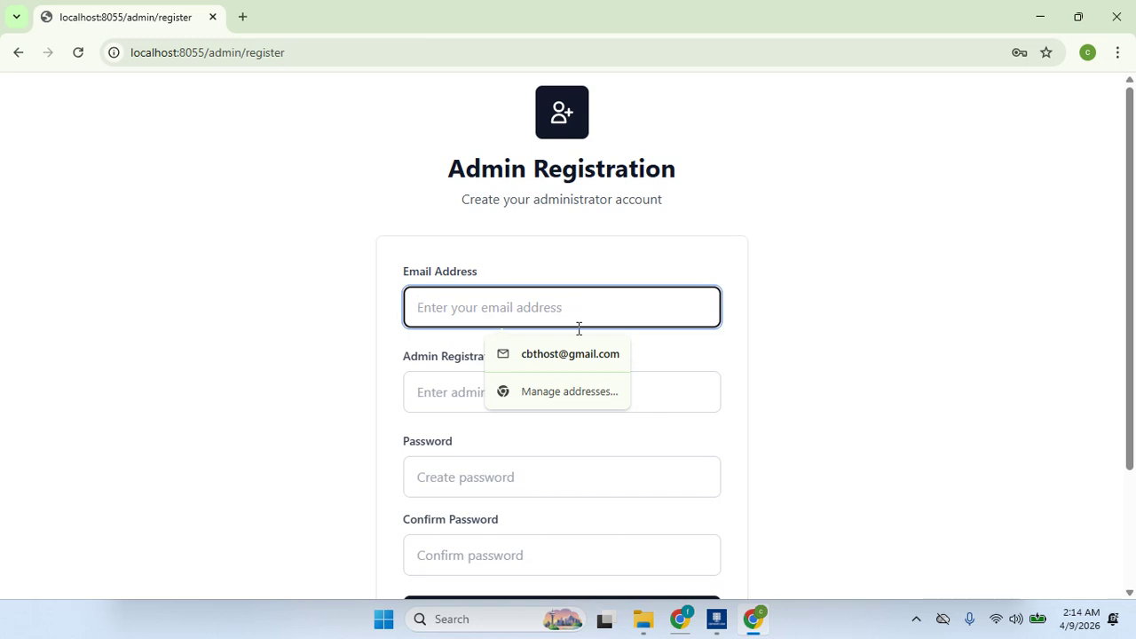
left_click(575, 354)
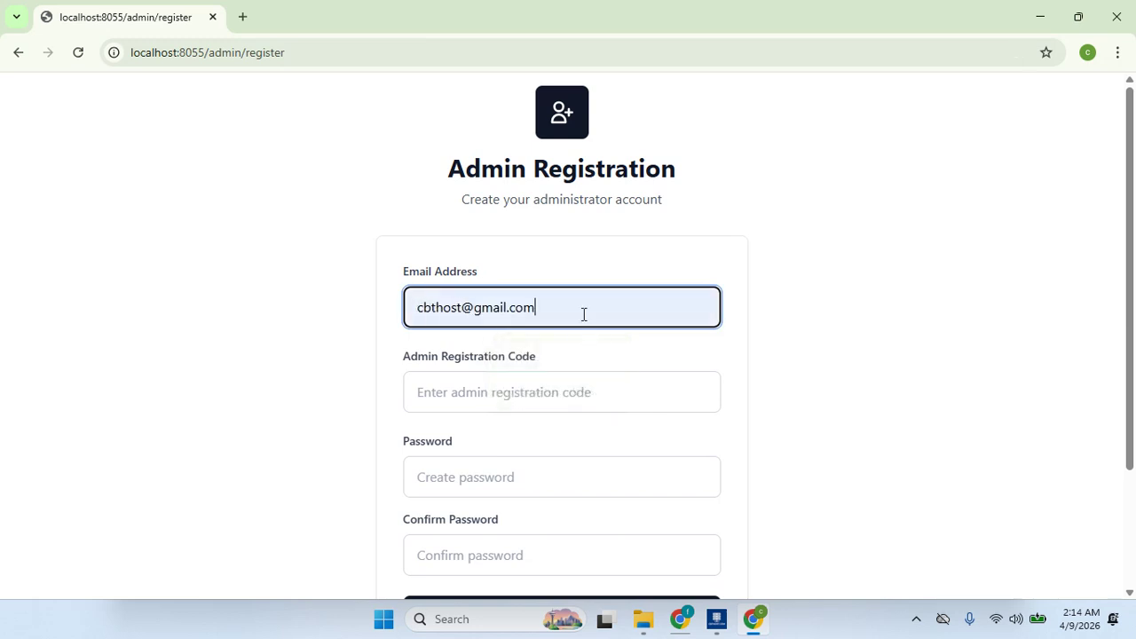
key("ctrl+a")
key("Tab")
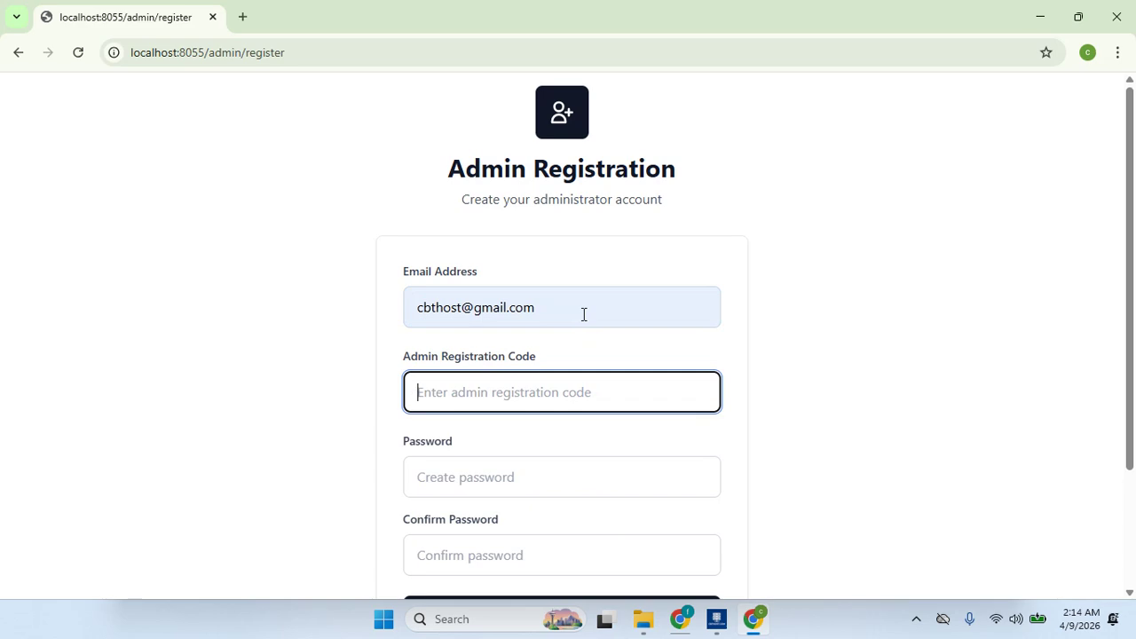
type("•••••••")
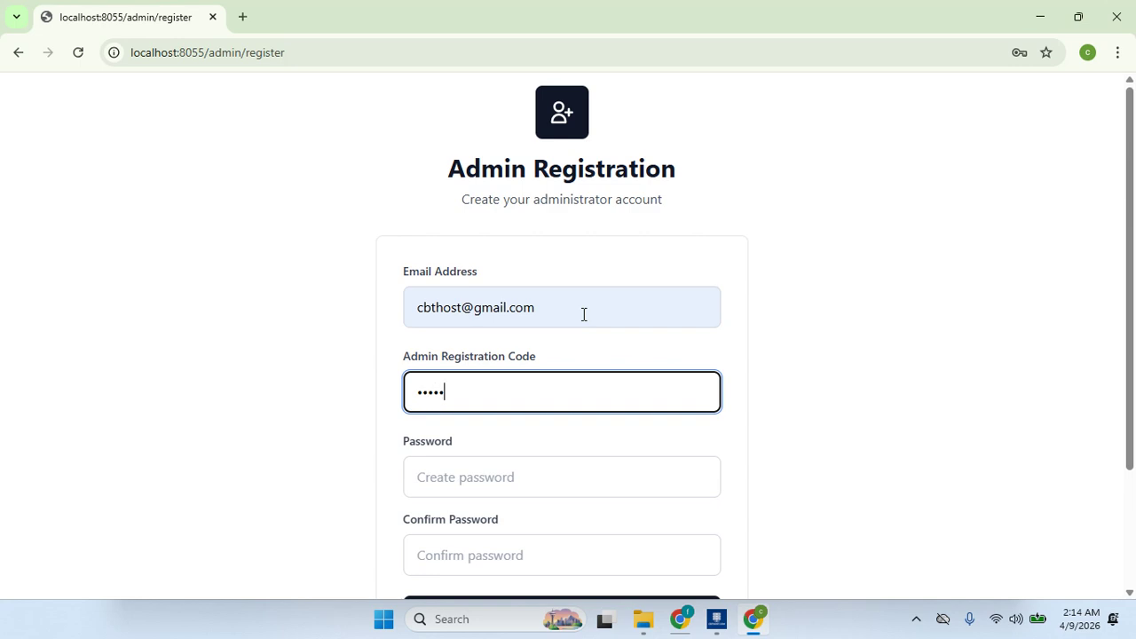
left_click(718, 620)
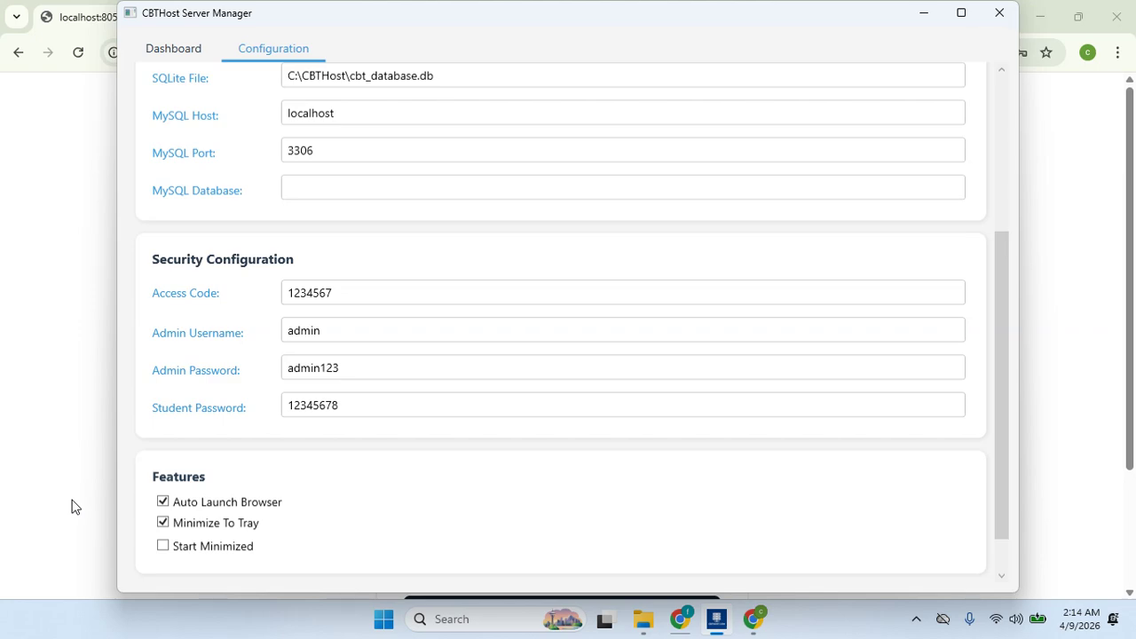
left_click(73, 505)
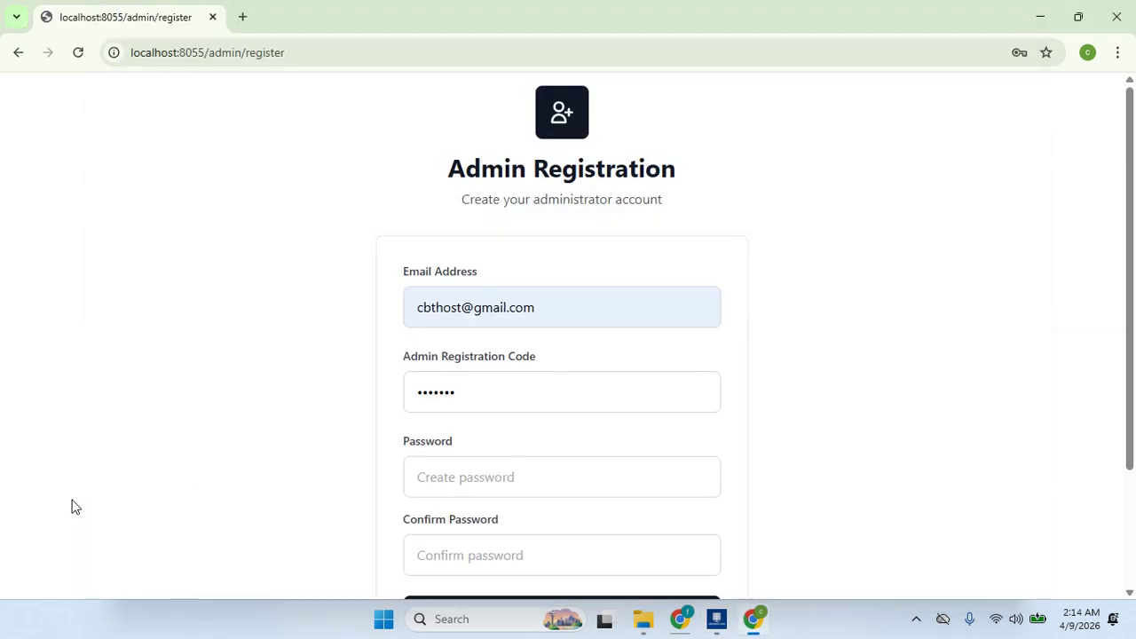
- Paste the new password twice, create the admin account, and save the credentials in Chrome
left_click(463, 483)
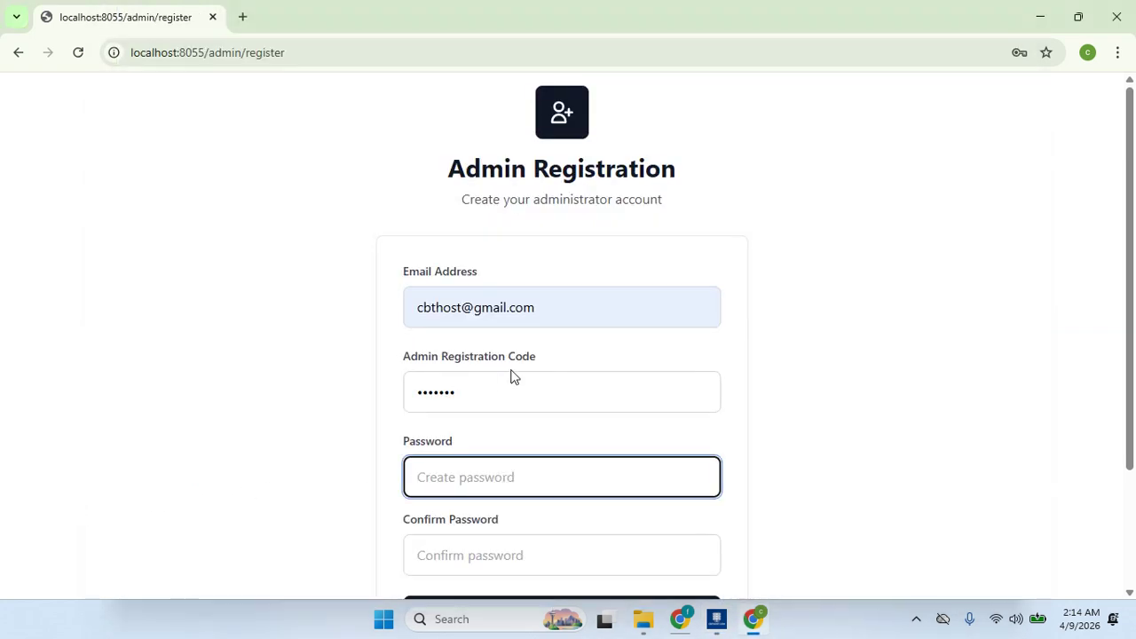
key("ctrl+v")
key("Tab")
key("ctrl+v")
left_click_drag(1132, 350, 1134, 465)
left_click(571, 470)
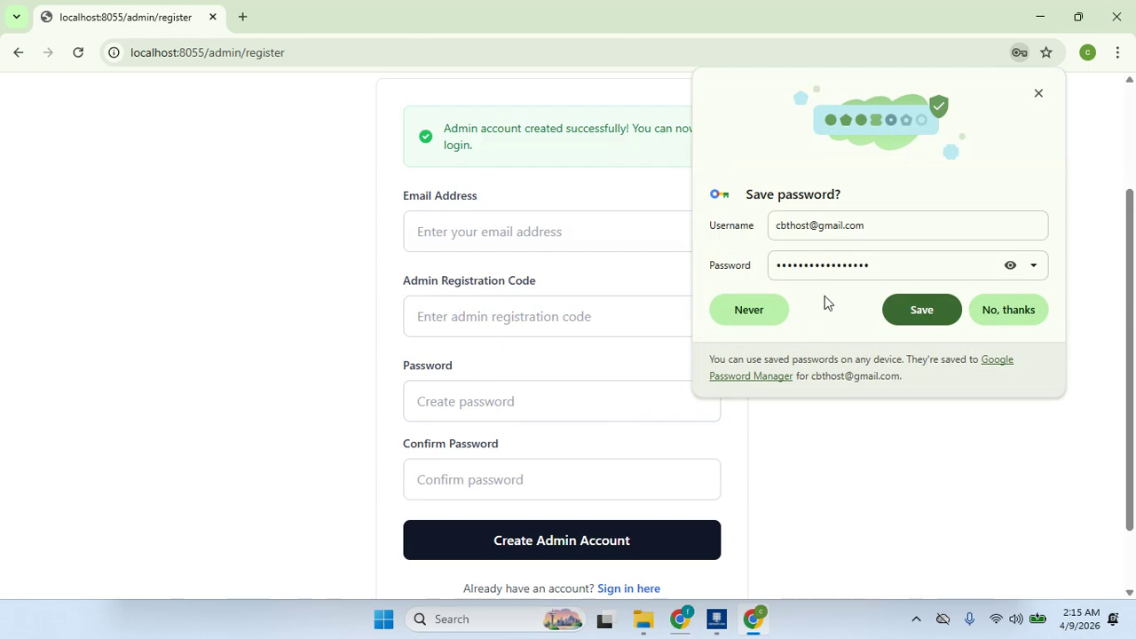
left_click(938, 310)
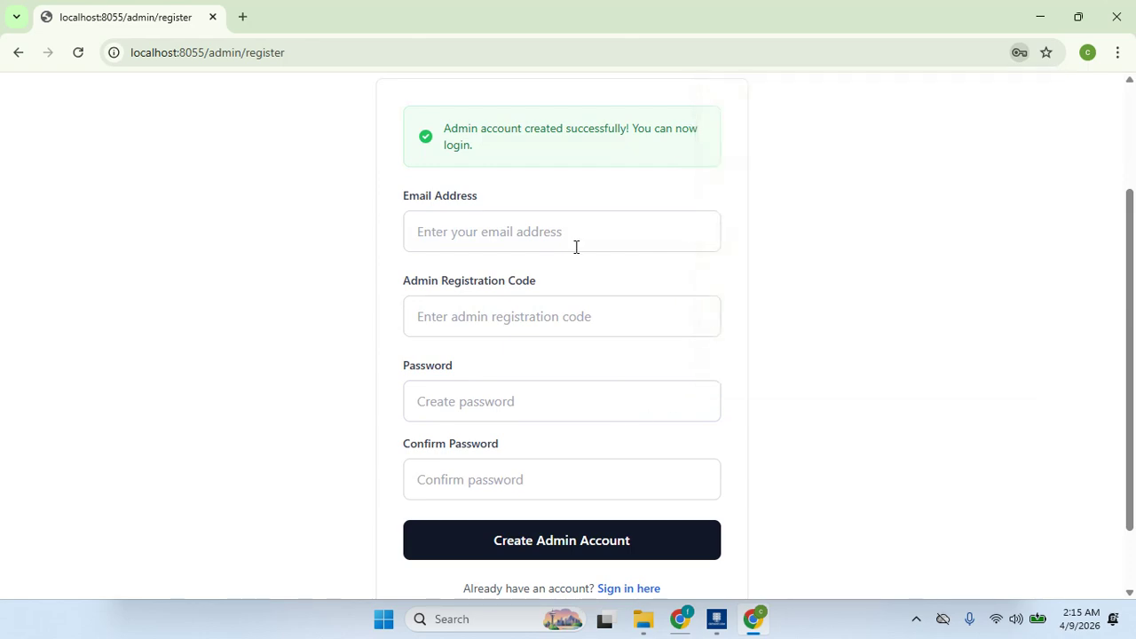
- Enter the admin access code and sign in to the Exam Management dashboard
left_click(526, 380)
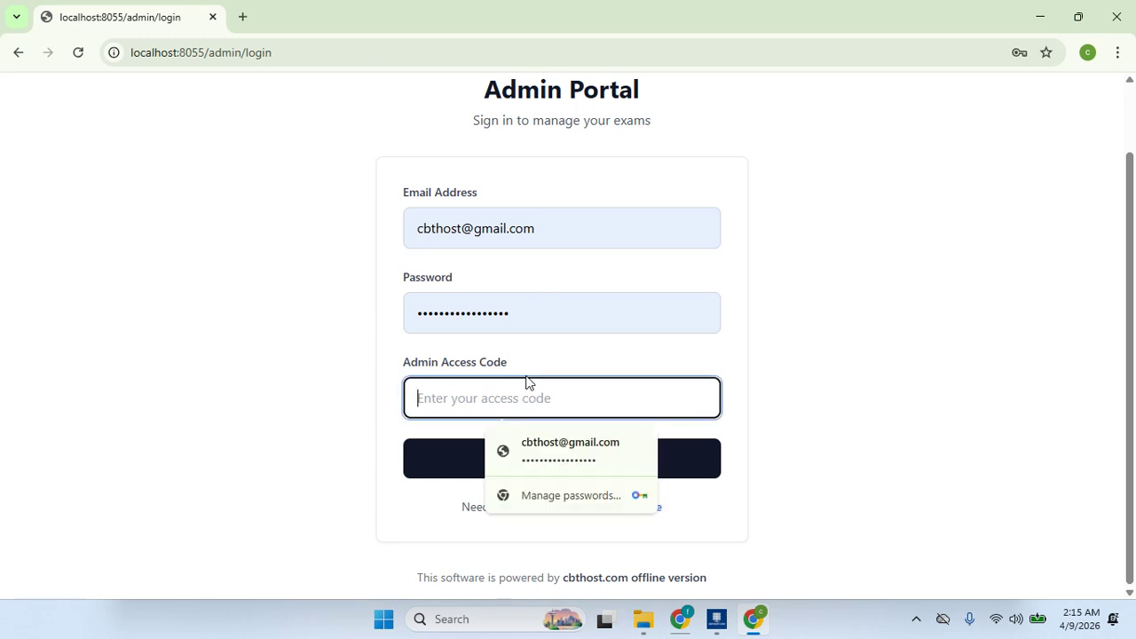
type("•••")
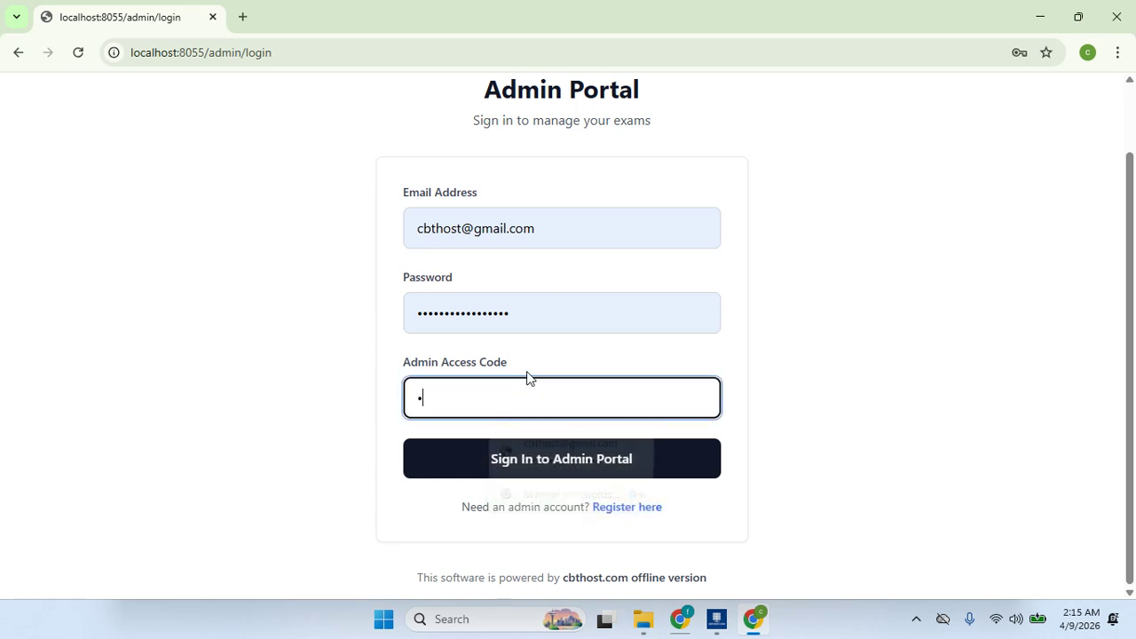
type("••••")
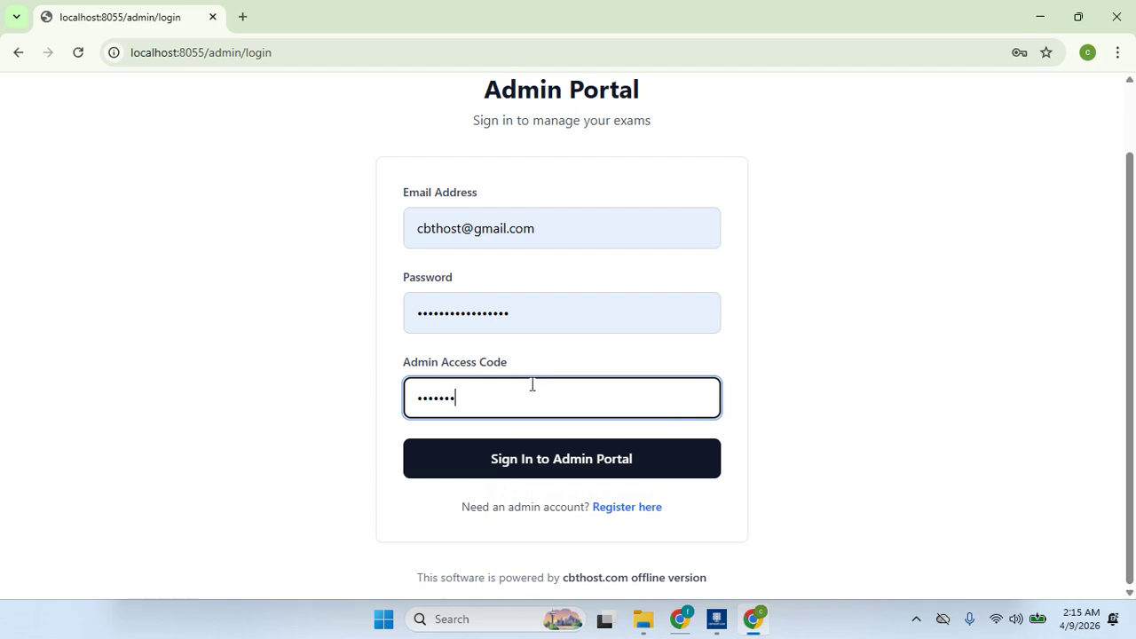
left_click(534, 459)
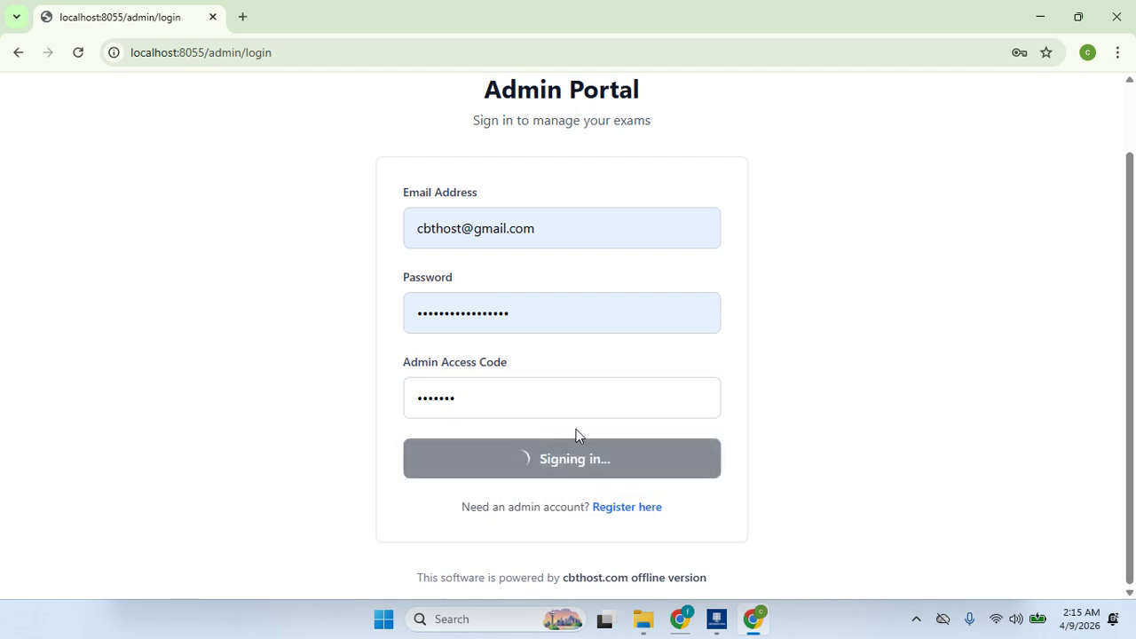
mouse_move(1134, 226)
left_mouse_down()
mouse_move(1133, 433)
mouse_move(1133, 220)
left_mouse_up()
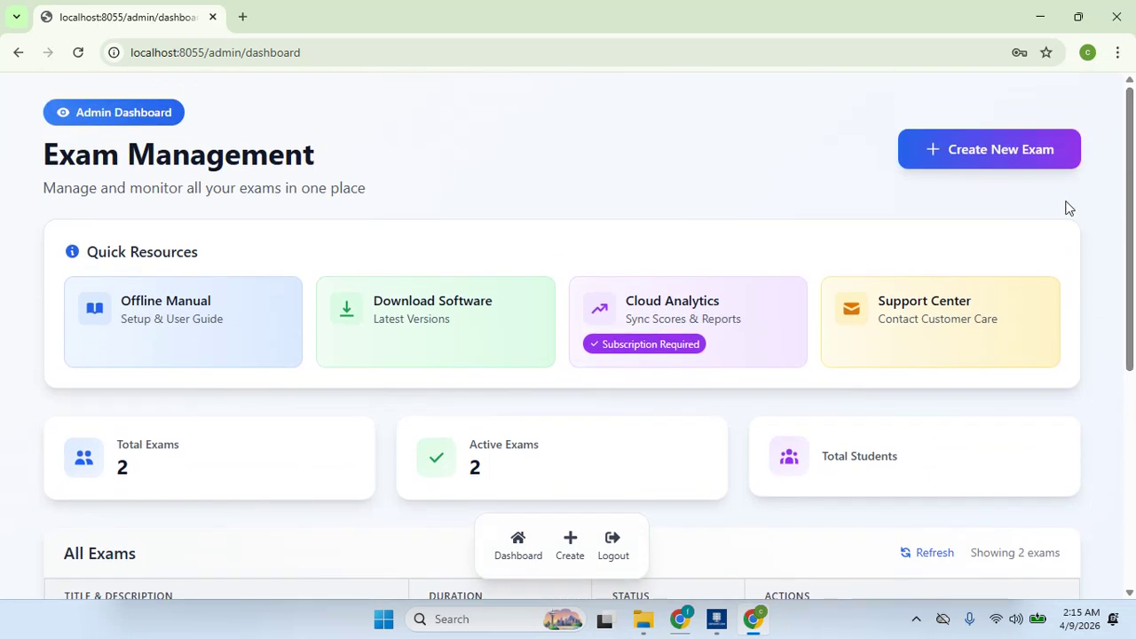
left_click(973, 156)
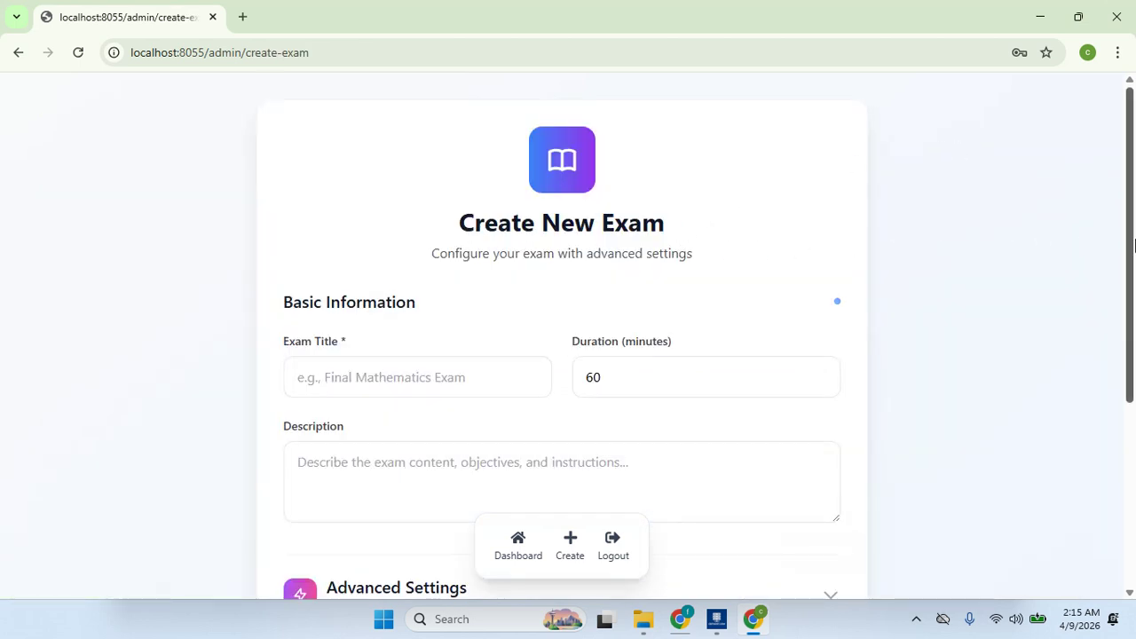
- Create an exam titled 'general test' with 'general test' copied into its description
scroll(1134, 242, "down", 2)
left_click(423, 247)
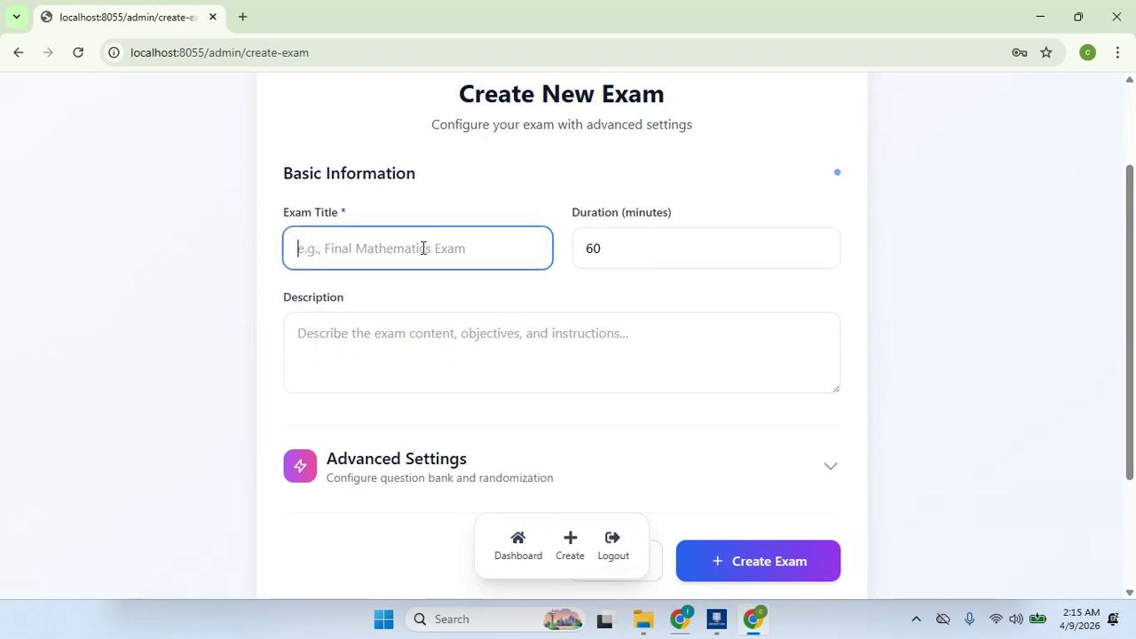
type("ge")
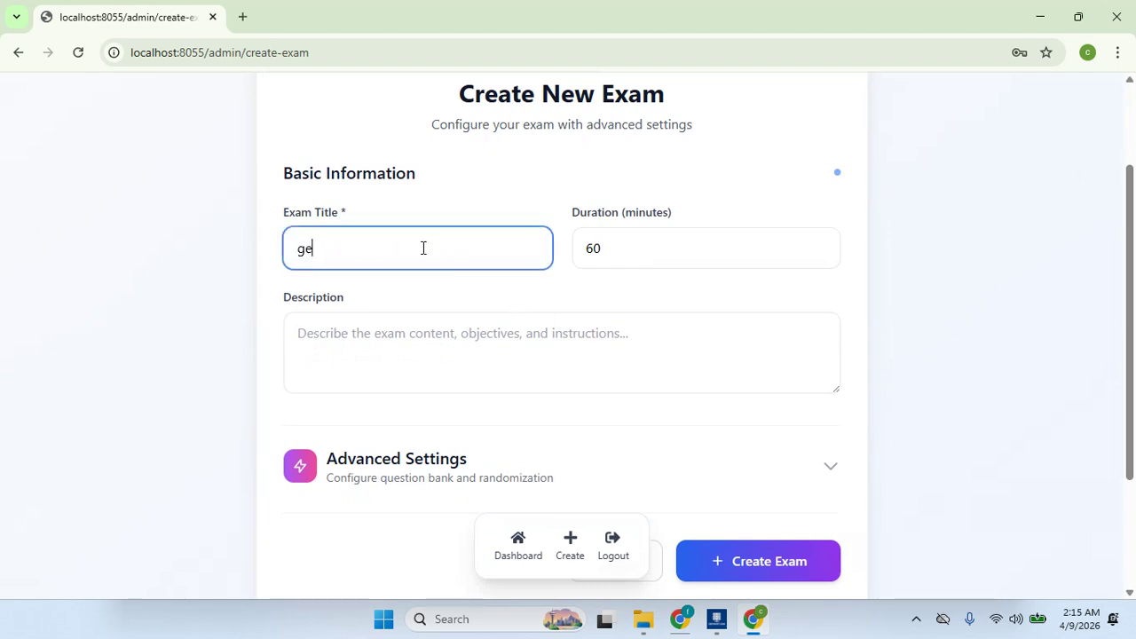
type("neral test")
left_click(436, 335)
triple_click(418, 260)
key("ctrl+c")
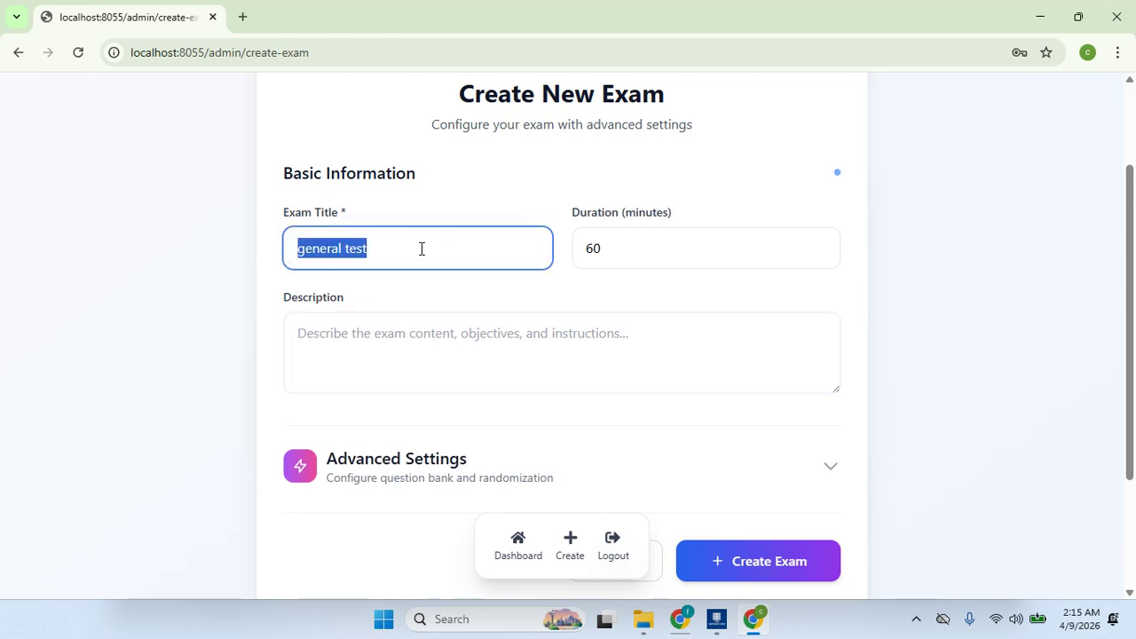
left_click(455, 350)
key("ctrl+v")
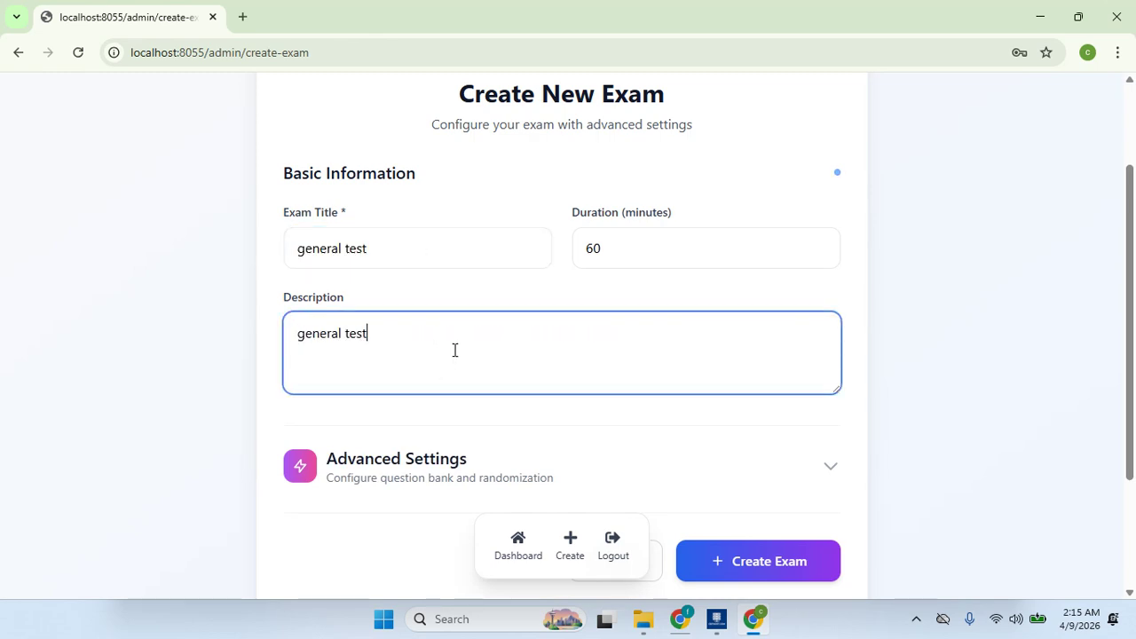
left_click(464, 464)
scroll(990, 355, "down", 4)
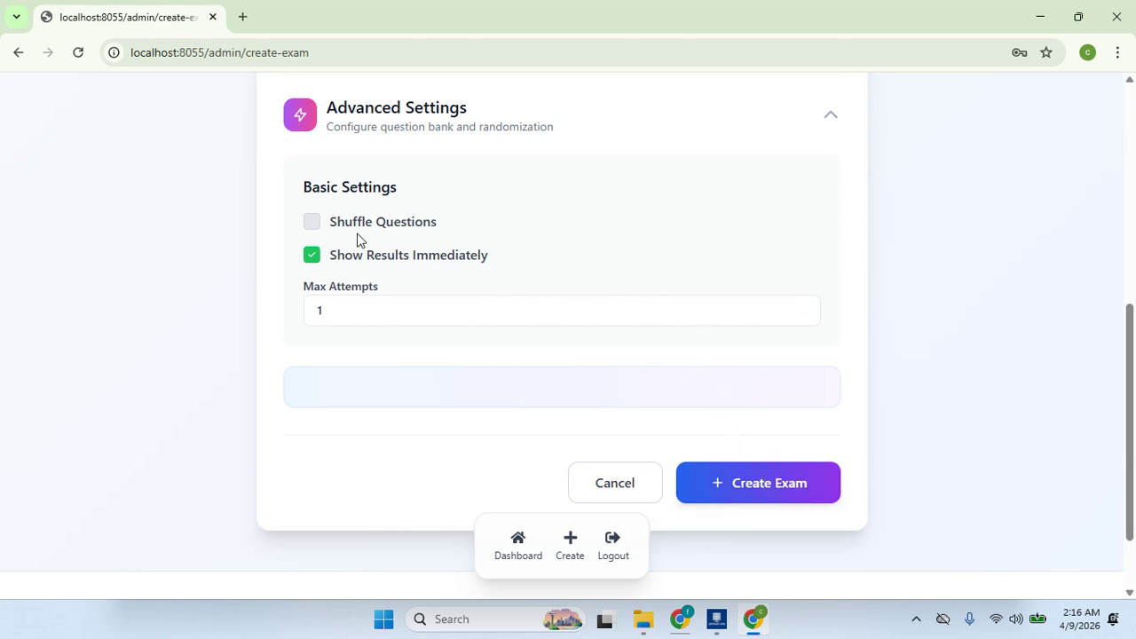
left_click(761, 500)
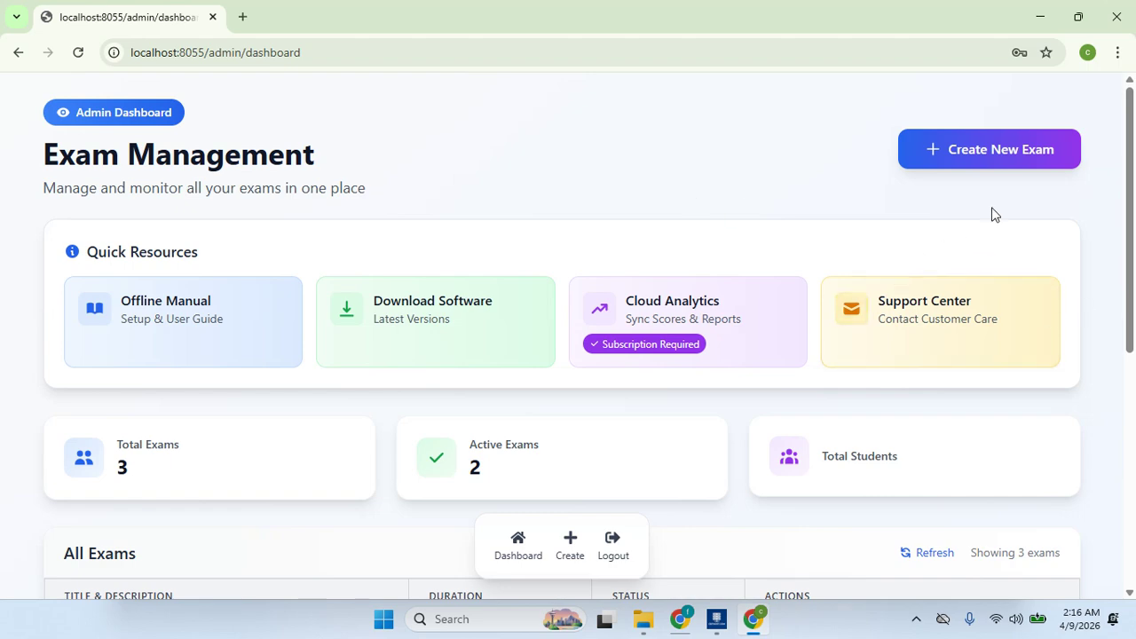
- Open the general test (Exam #3) details, then its Import Students file picker
left_click_drag(1130, 271, 1133, 369)
scroll(1133, 381, "down", 2)
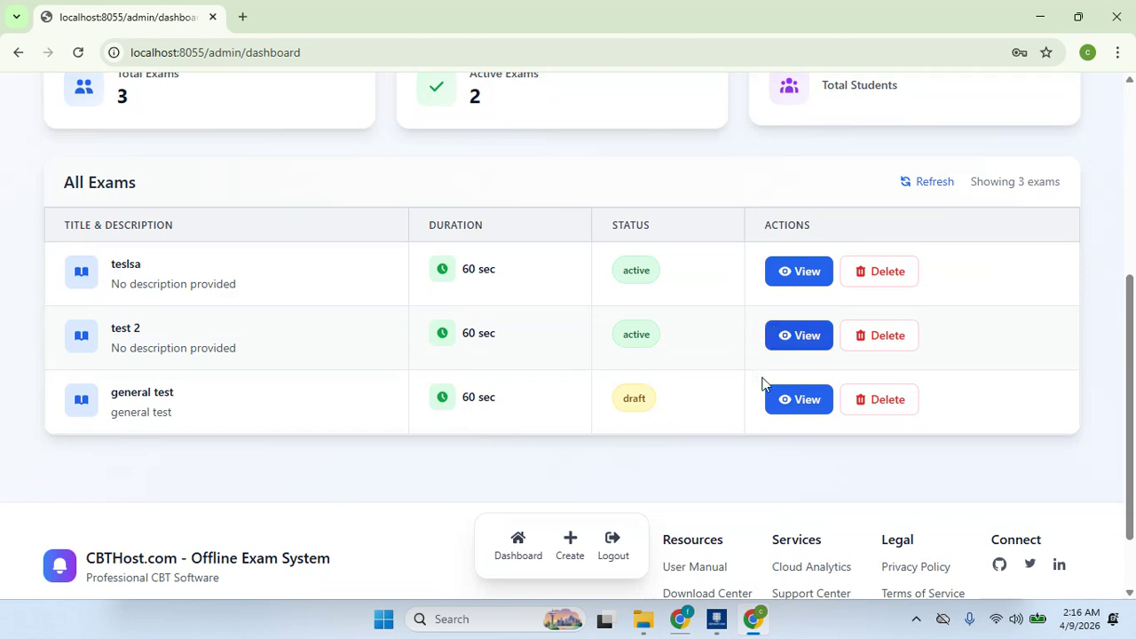
left_click(801, 404)
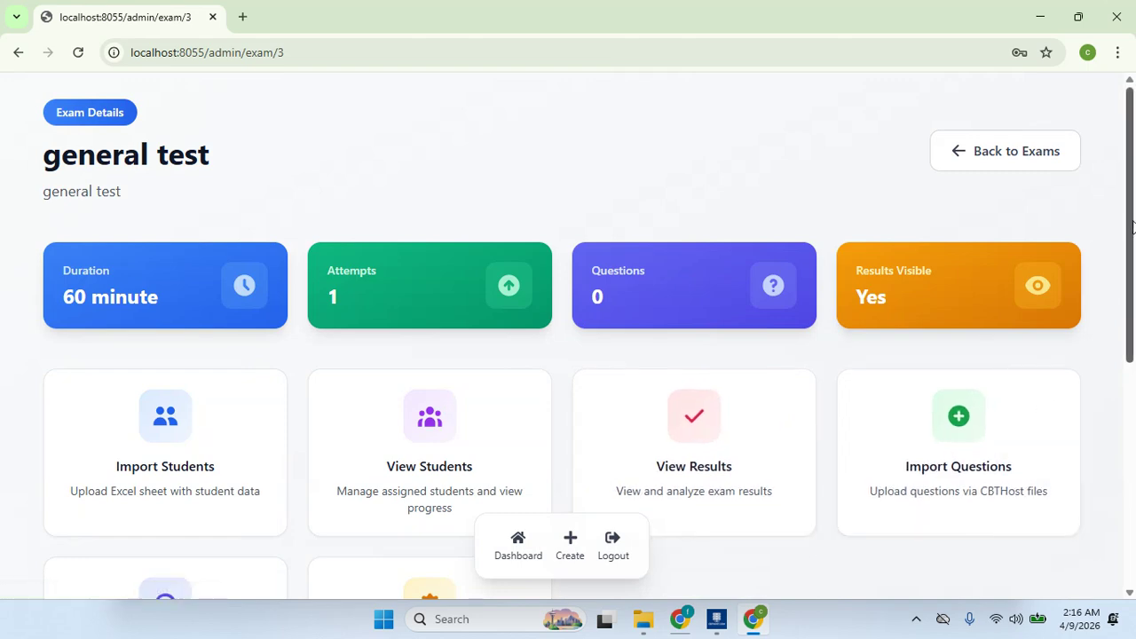
left_click_drag(1133, 225, 1134, 331)
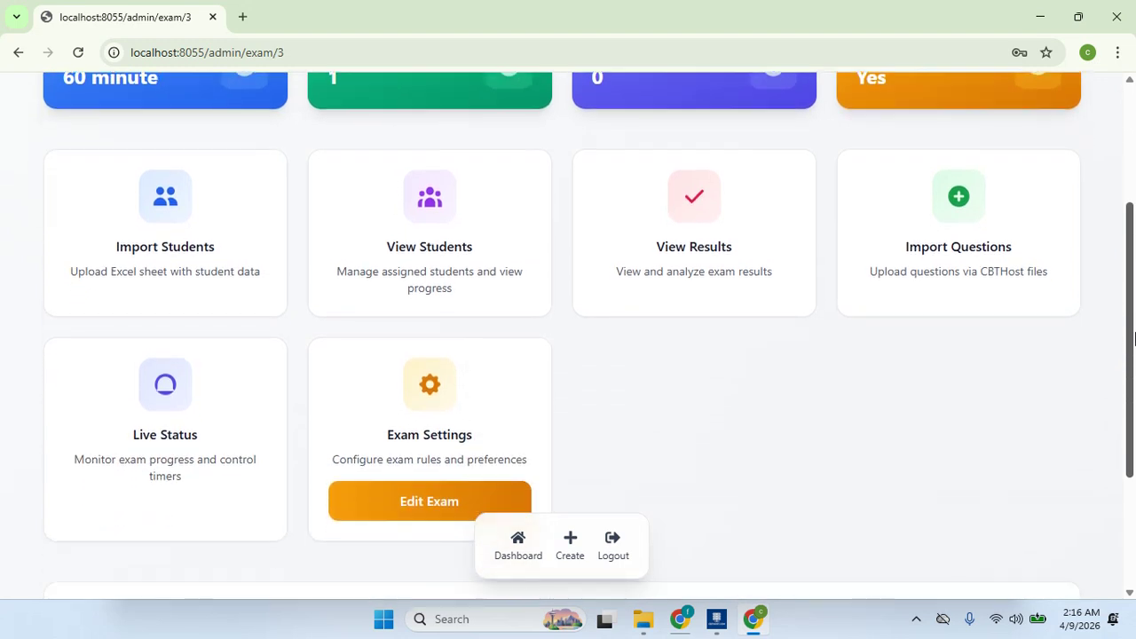
left_click(241, 234)
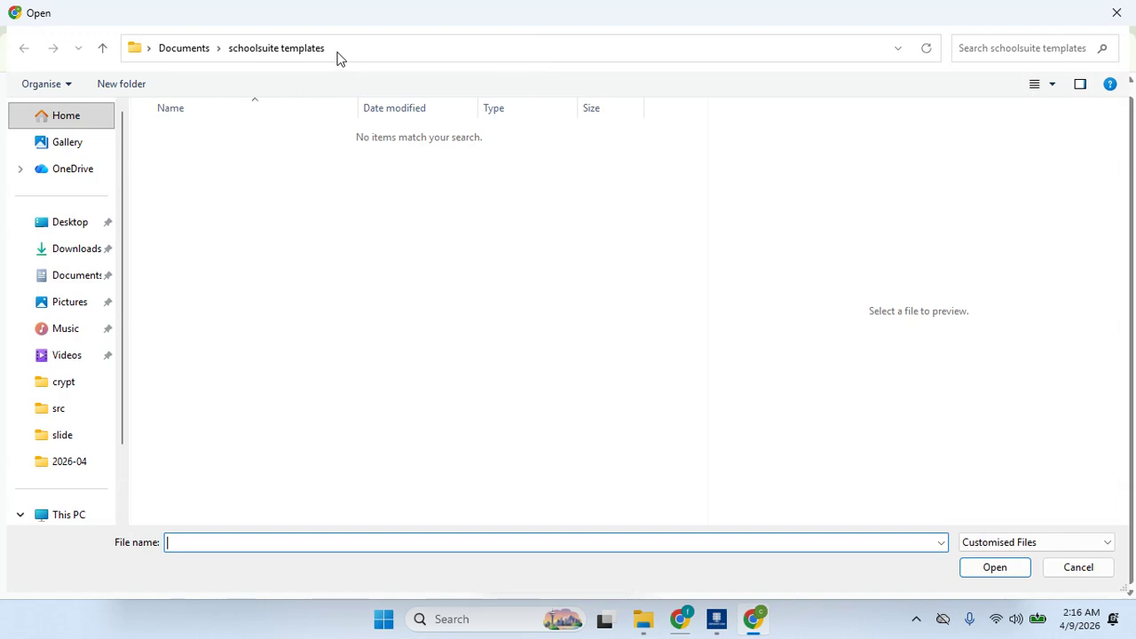
- Choose students_2026_Tag (3).csv from Downloads as the student list to import
left_click(71, 249)
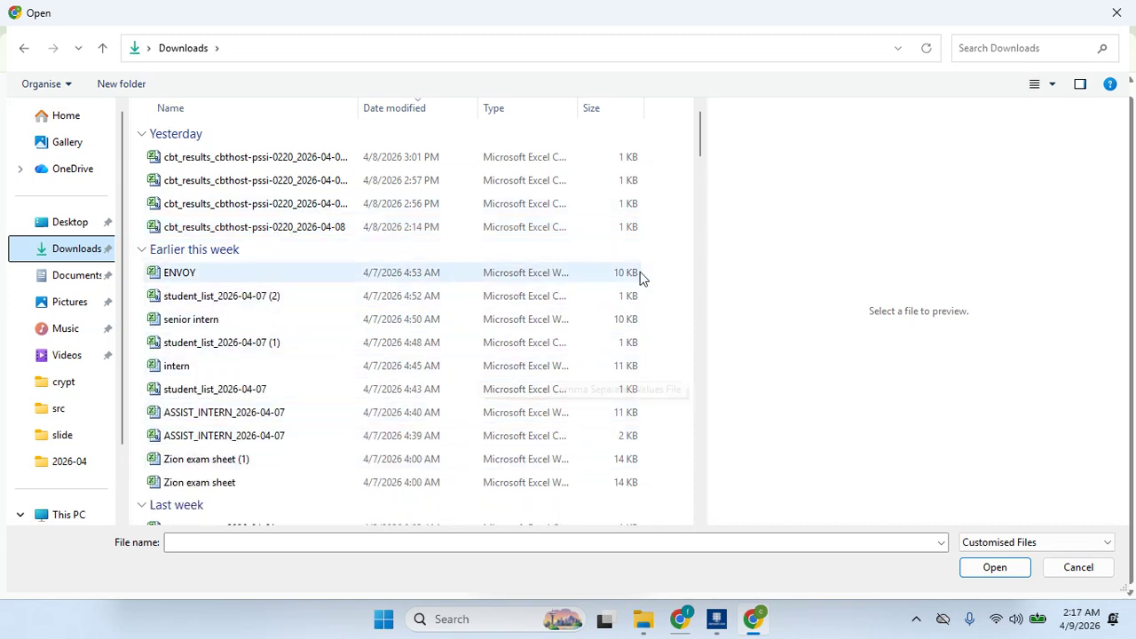
left_click_drag(699, 146, 703, 265)
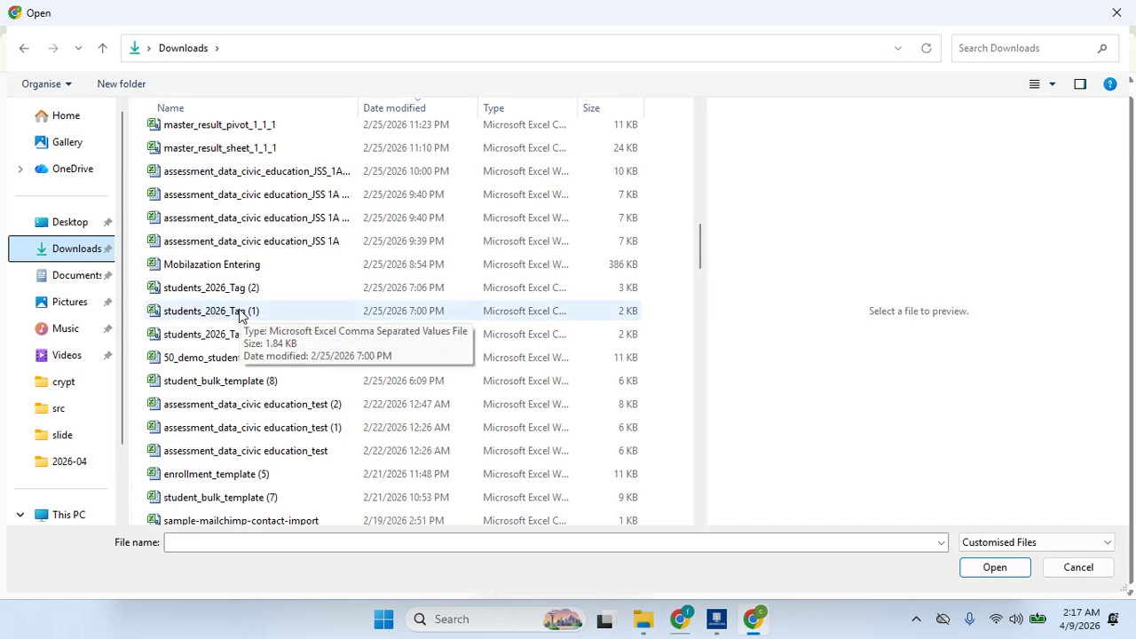
left_click(253, 544)
type("stdue")
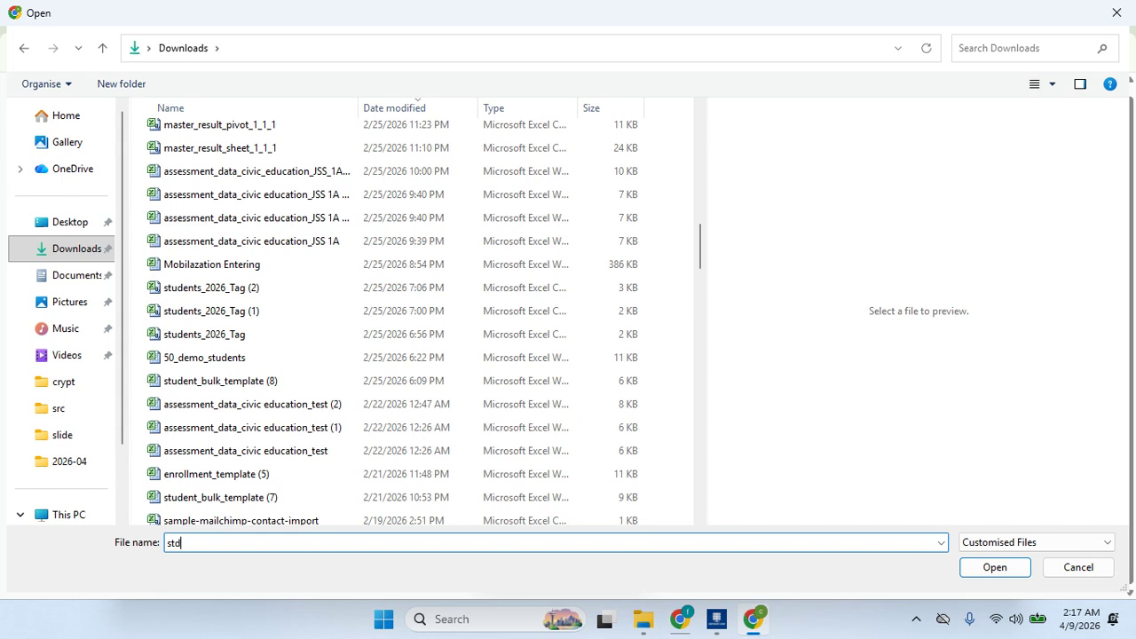
key("BackSpace")
key("BackSpace")
type("udent")
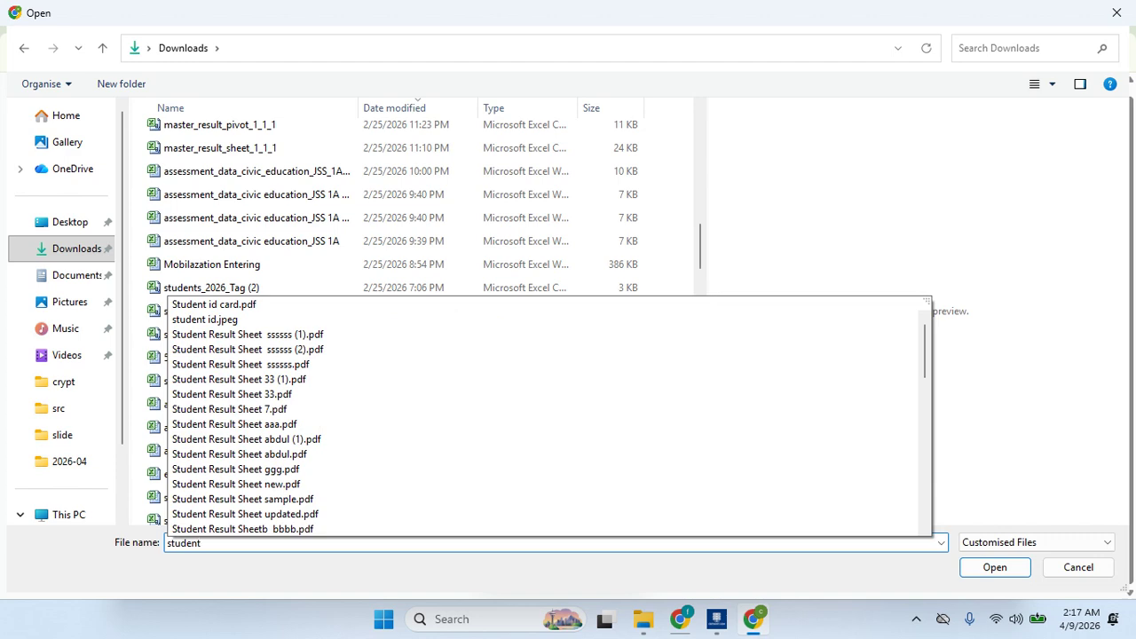
type("s")
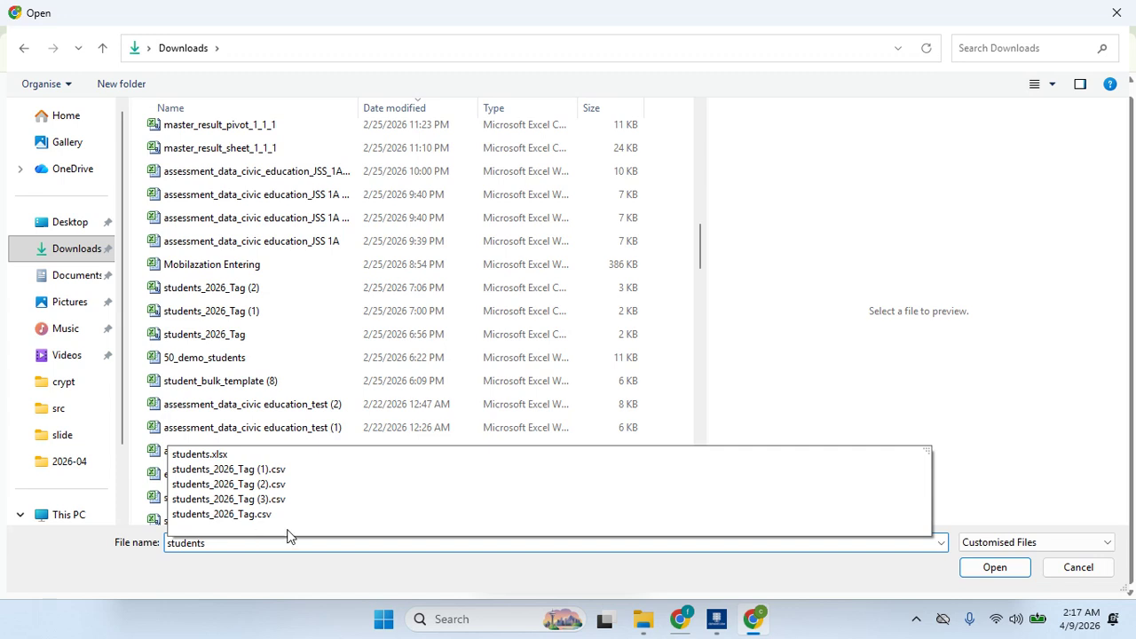
left_click(328, 500)
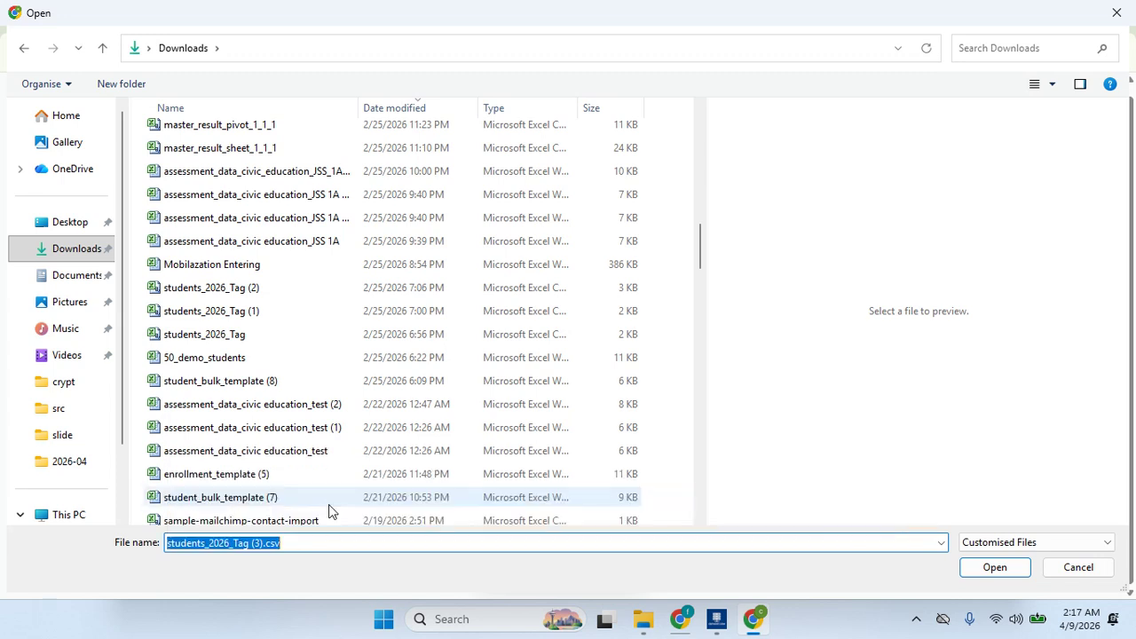
left_click(1012, 568)
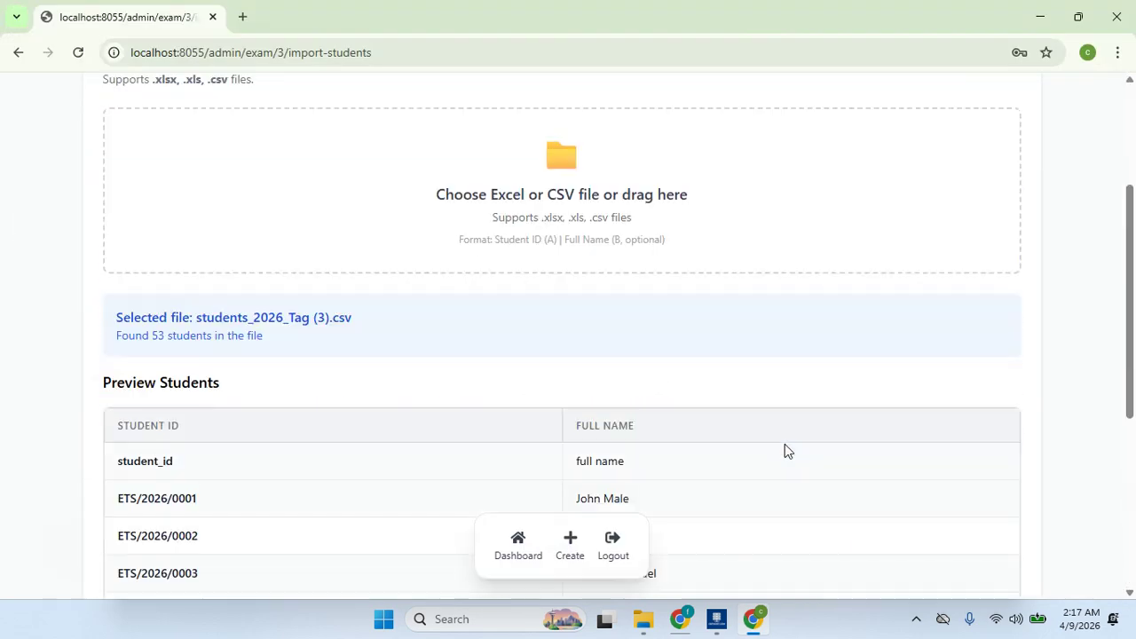
- Upload and import the 53 previewed students into the general test exam
mouse_move(1128, 325)
left_mouse_down()
mouse_move(1134, 517)
mouse_move(1134, 290)
mouse_move(1134, 524)
mouse_move(1133, 329)
left_mouse_up()
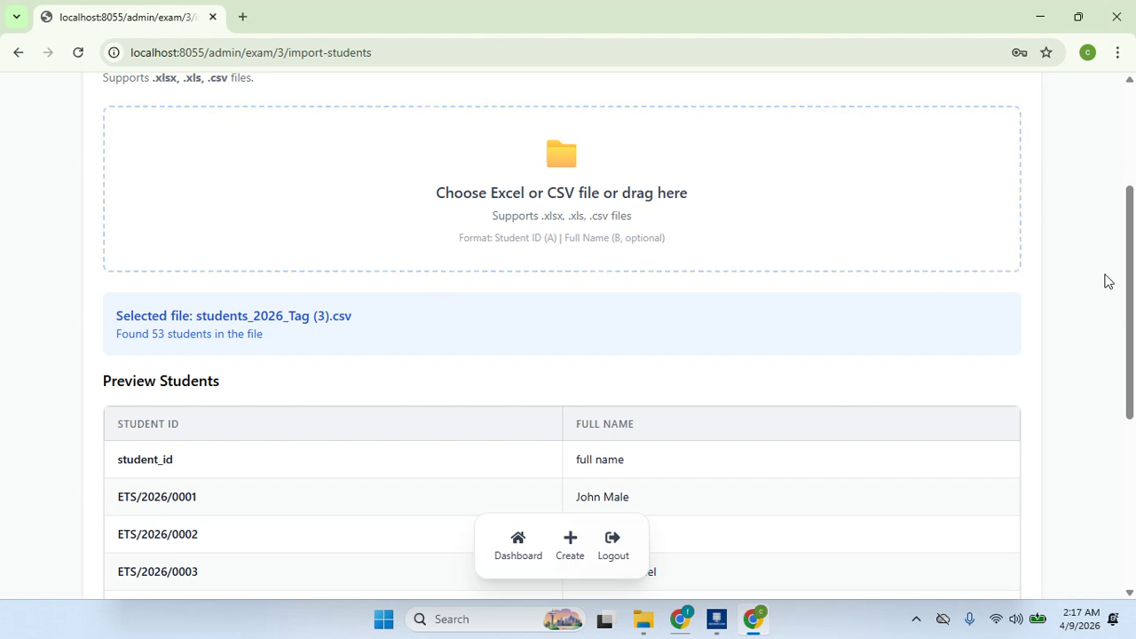
left_click_drag(1135, 335, 1135, 515)
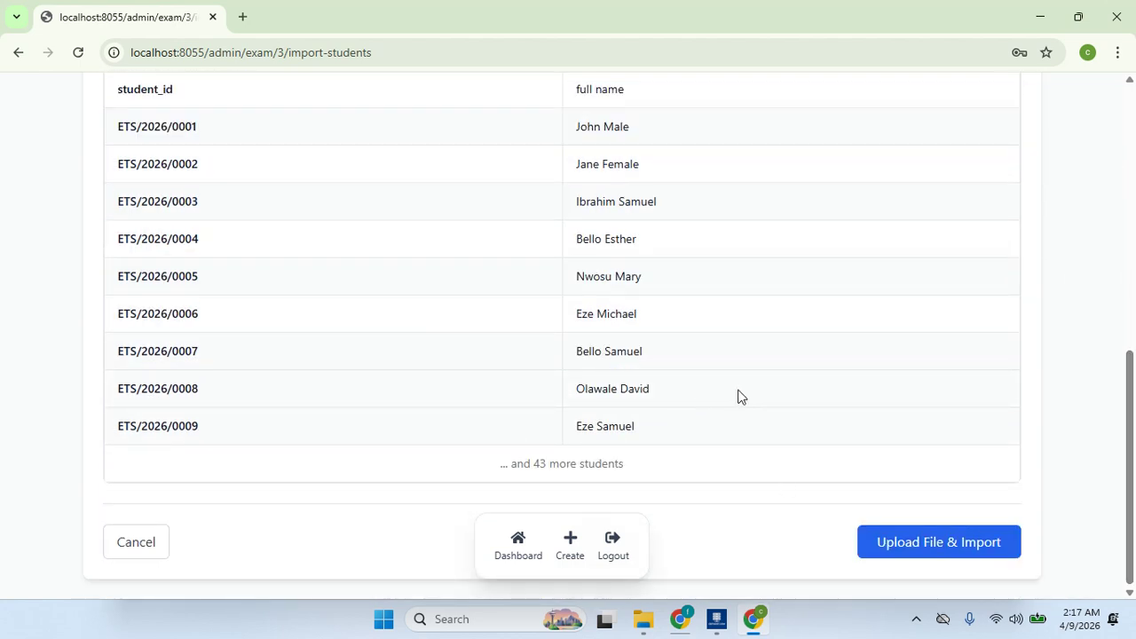
left_click(947, 542)
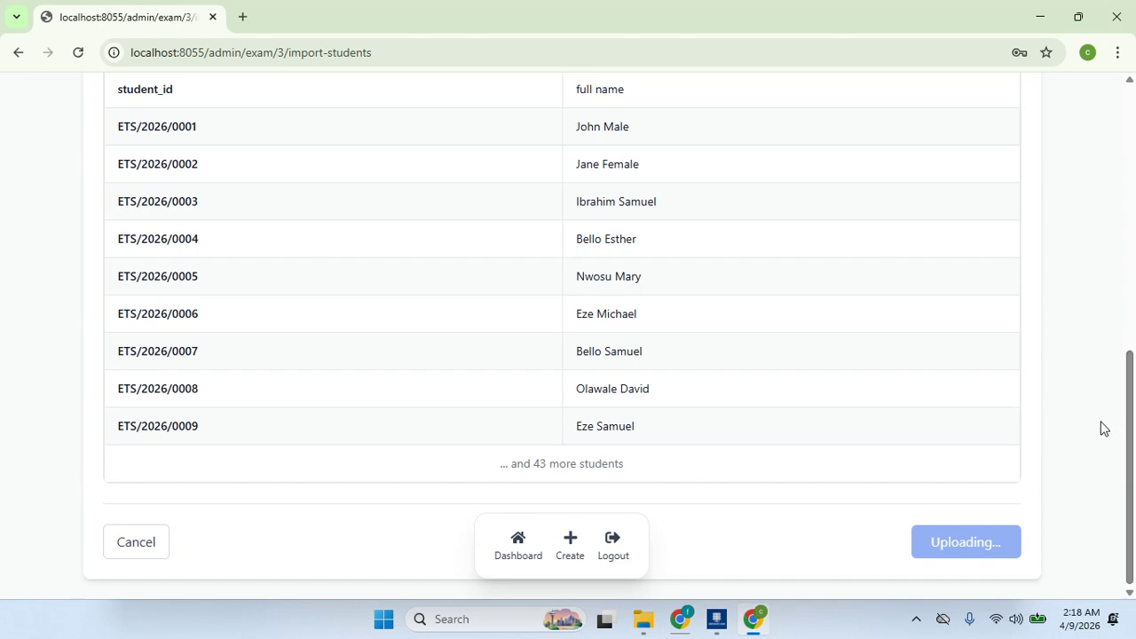
scroll(1134, 400, "up", 5)
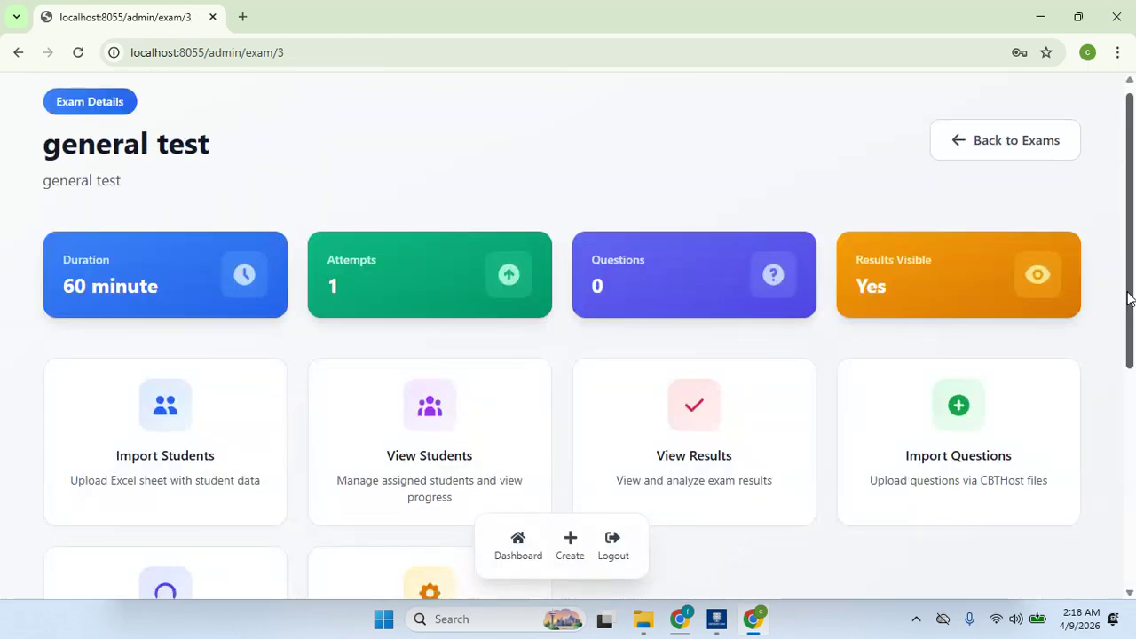
- Review the 52 students assigned to general test, then bring up CBTHost Server Manager
scroll(1134, 302, "down", 3)
left_click_drag(1134, 388, 1134, 280)
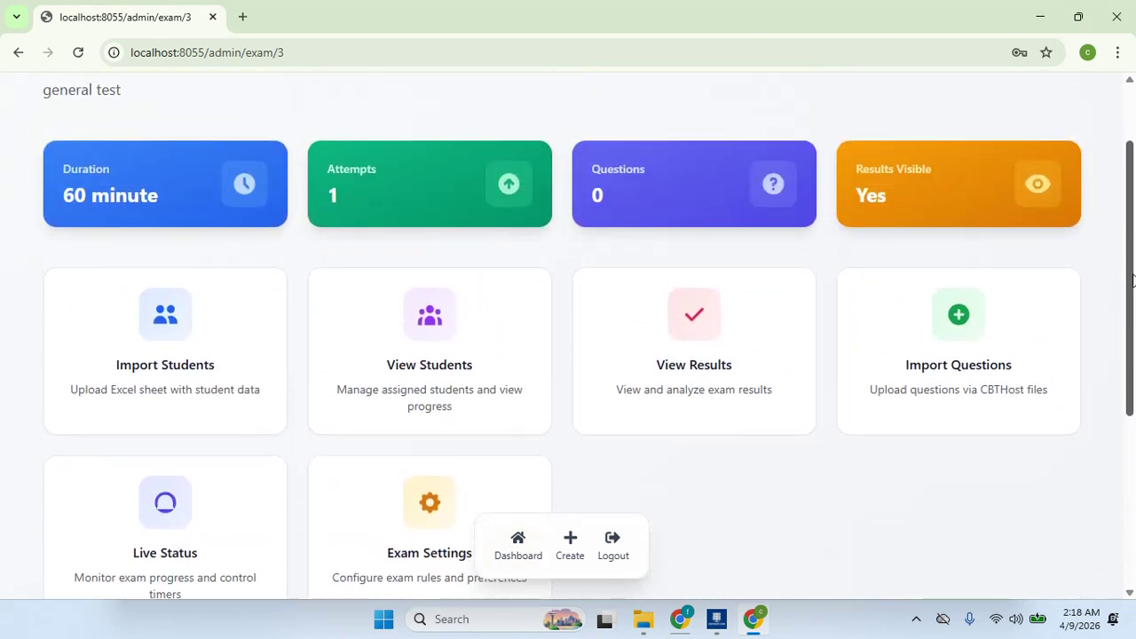
left_click(502, 332)
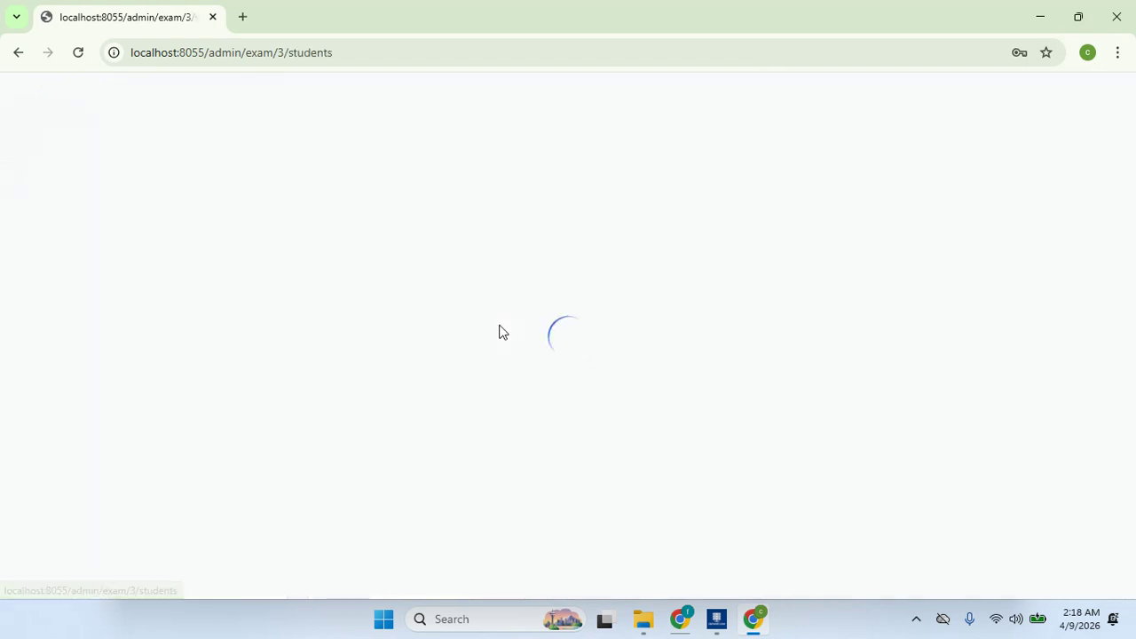
left_click_drag(1133, 165, 1132, 132)
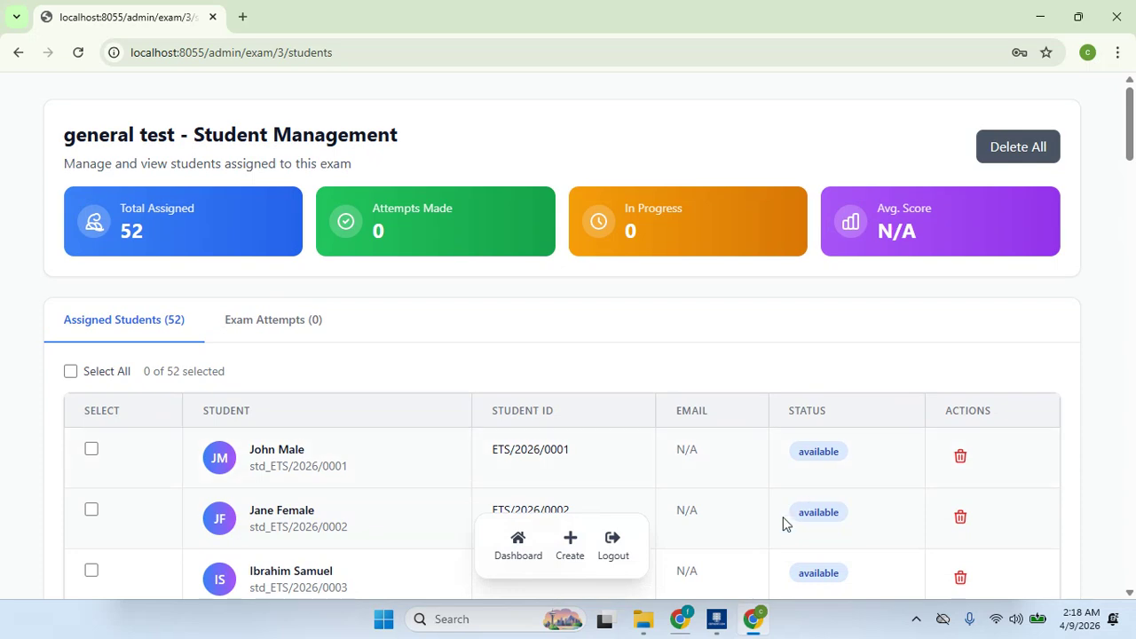
left_click(720, 616)
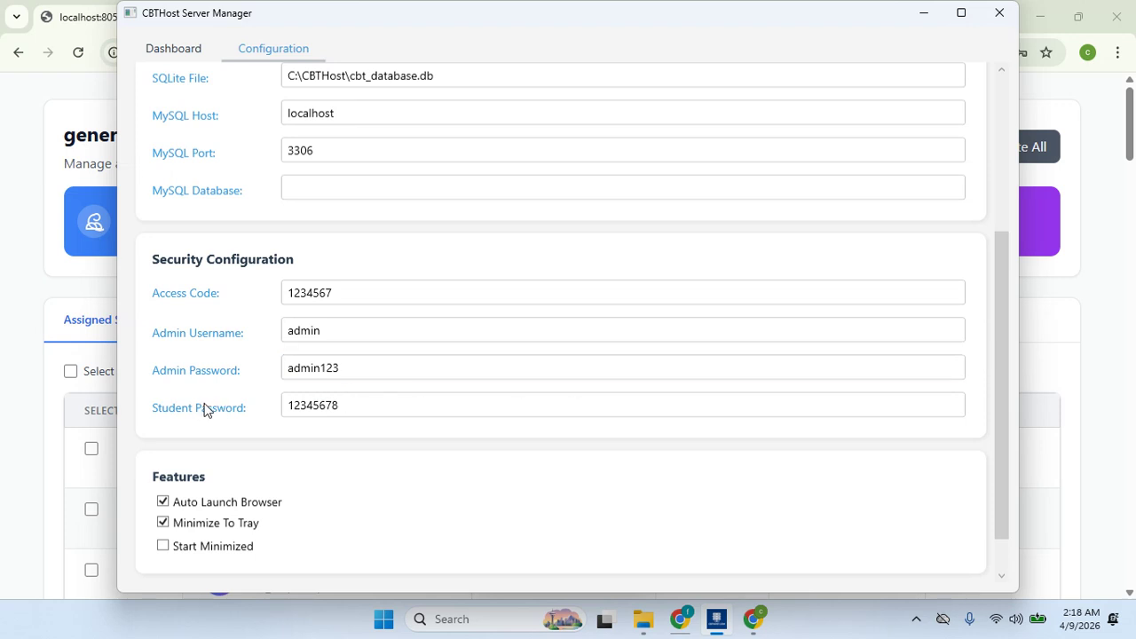
- Check the Student Password setting, then return to the browser's Student Management page
left_click(361, 403)
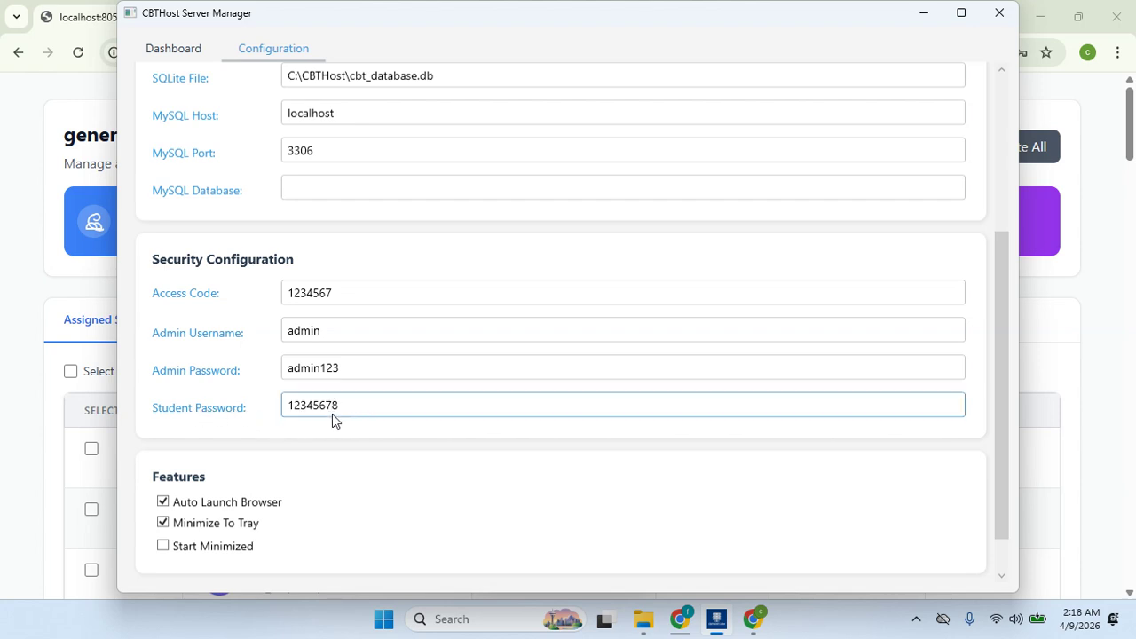
left_click(12, 458)
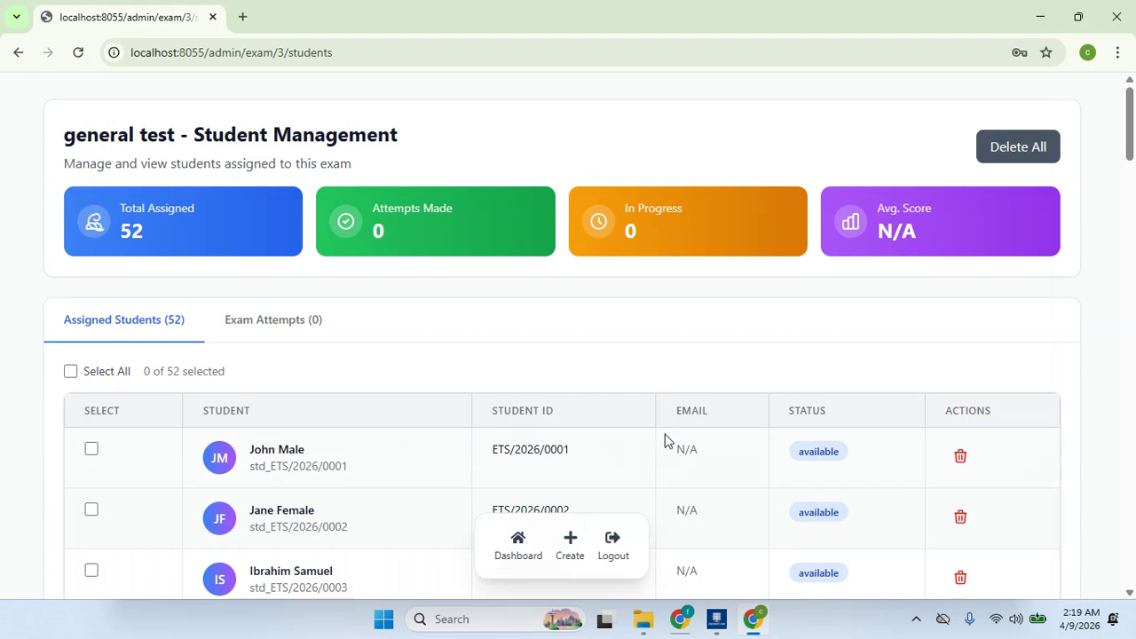
- On general test's Import Questions page, select cbt_export_cbthost-pssi-0220.cbthost from Downloads
left_click_drag(1131, 162, 1134, 603)
left_click_drag(1133, 543, 1133, 149)
left_click(18, 52)
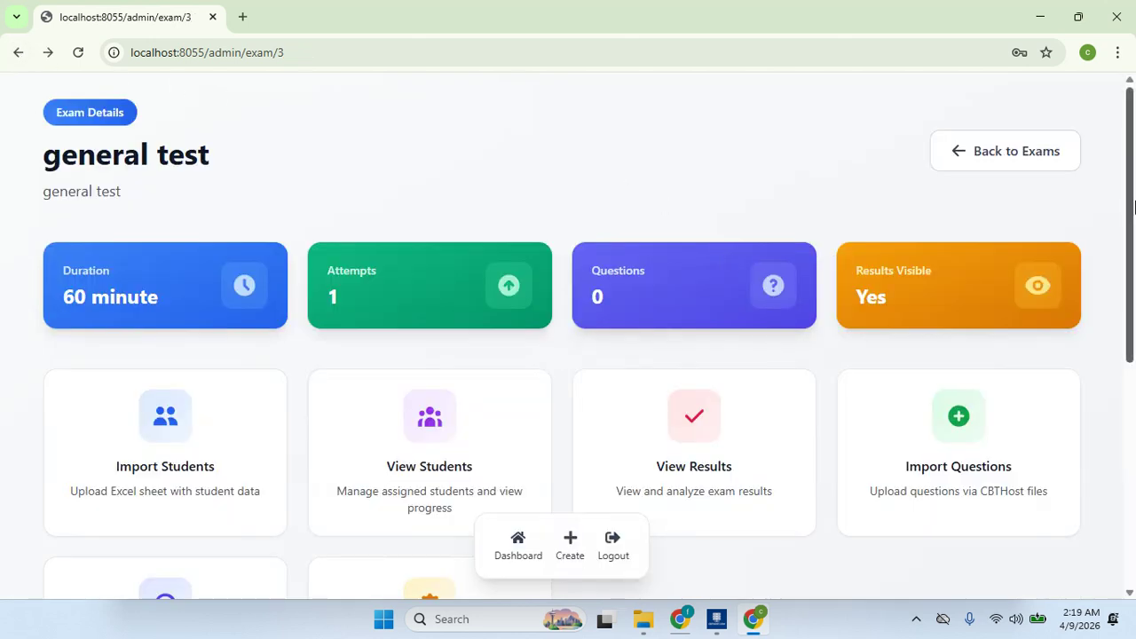
left_click_drag(1132, 182, 1134, 303)
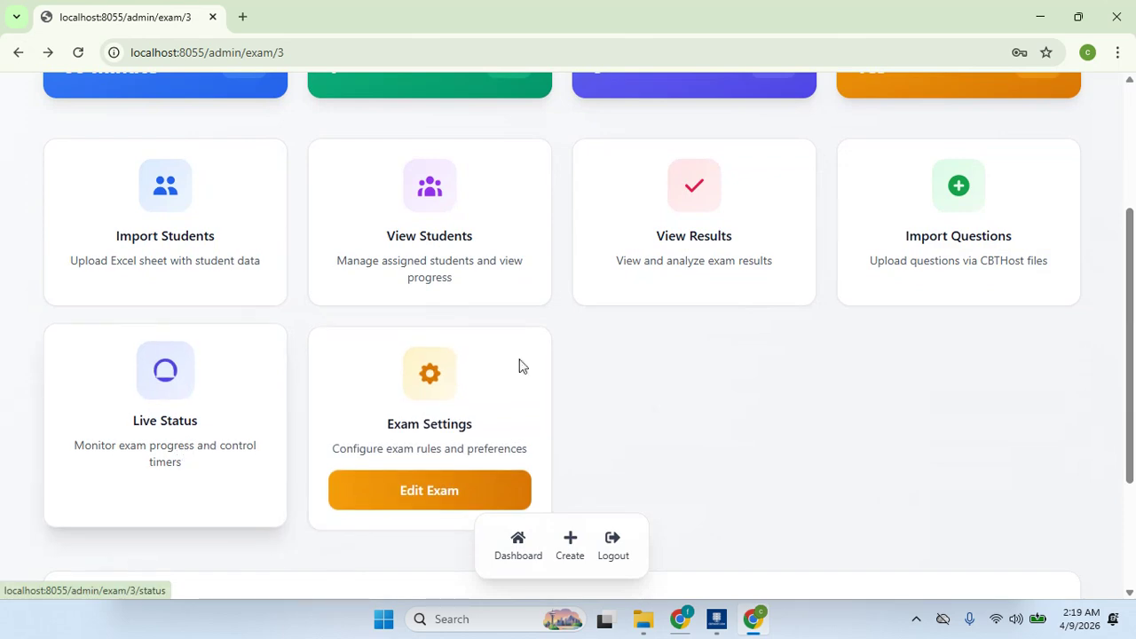
left_click(935, 260)
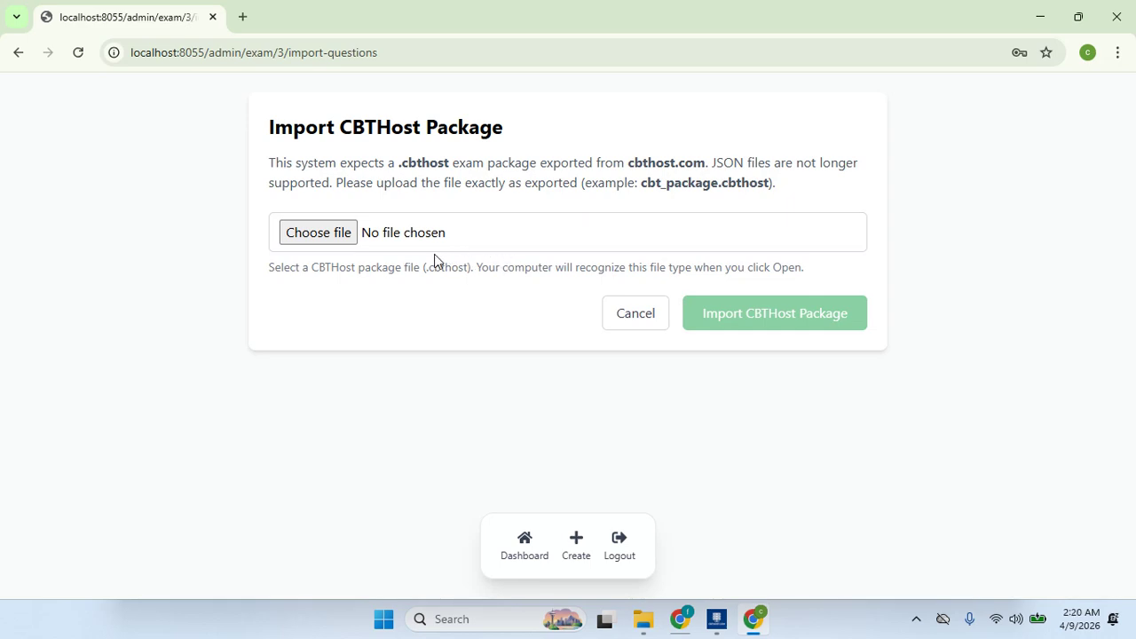
left_click(337, 240)
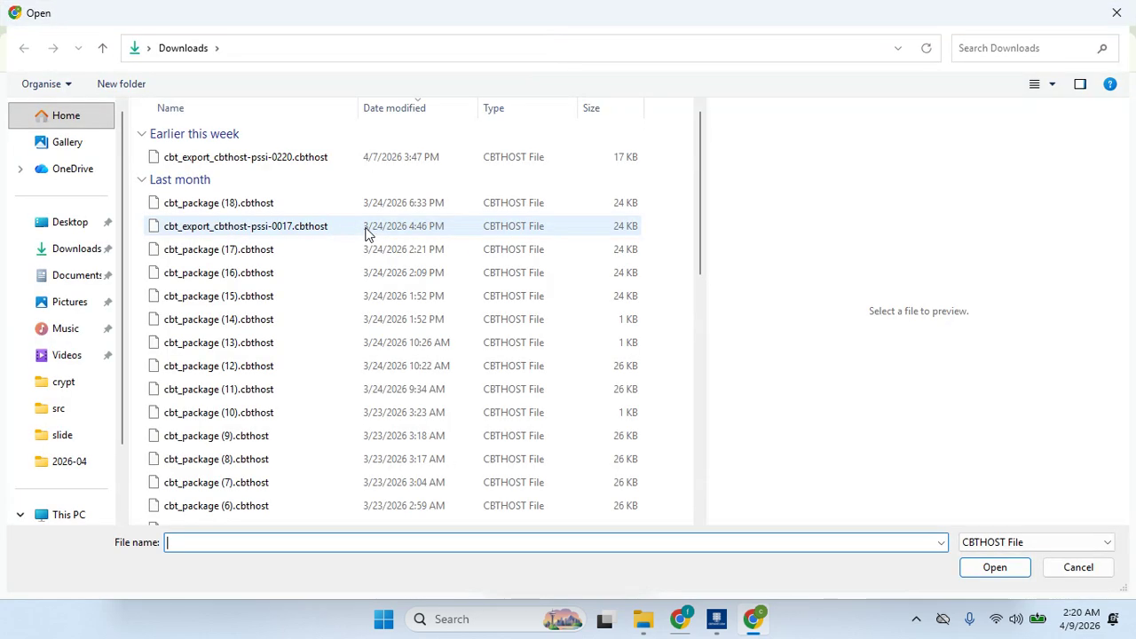
left_click(418, 160)
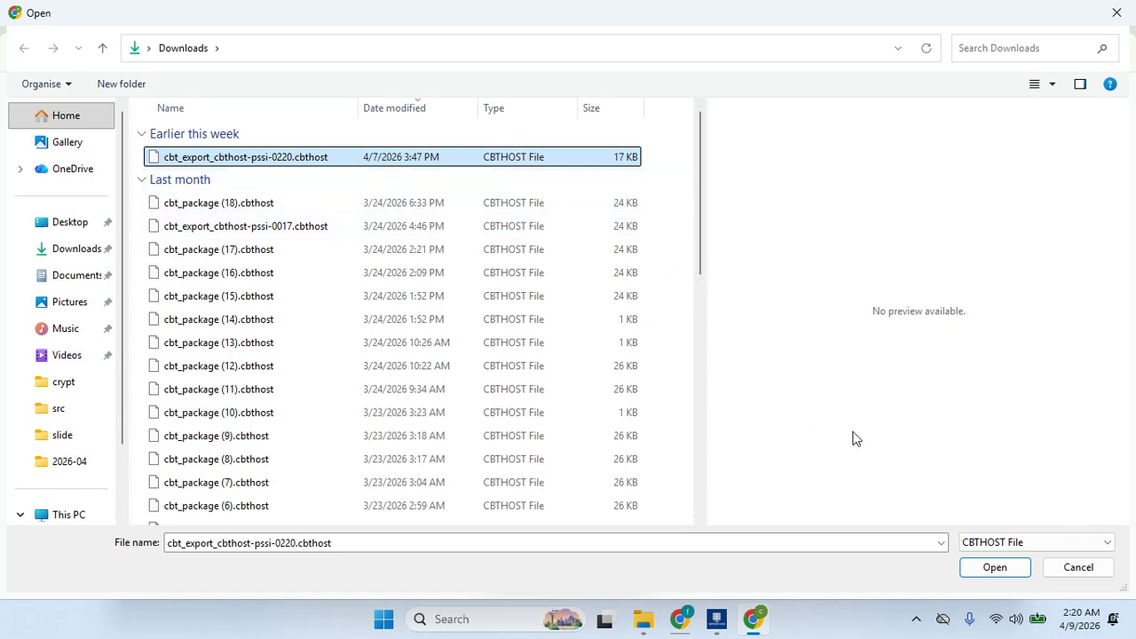
left_click(990, 571)
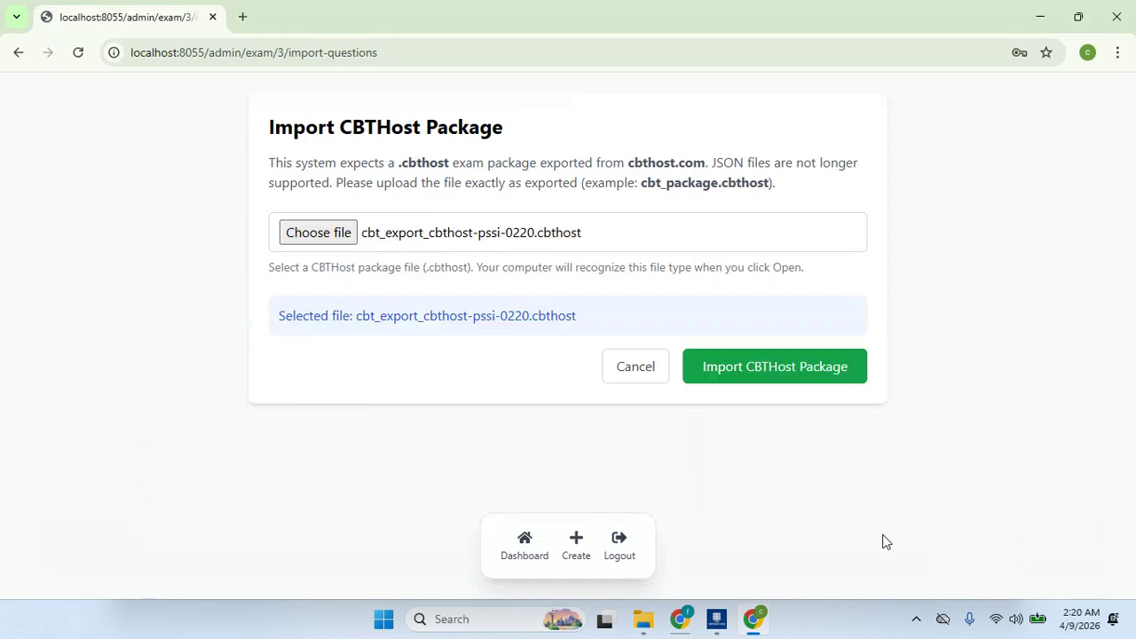
- Import the package's 30 questions into the general test exam
left_click(762, 372)
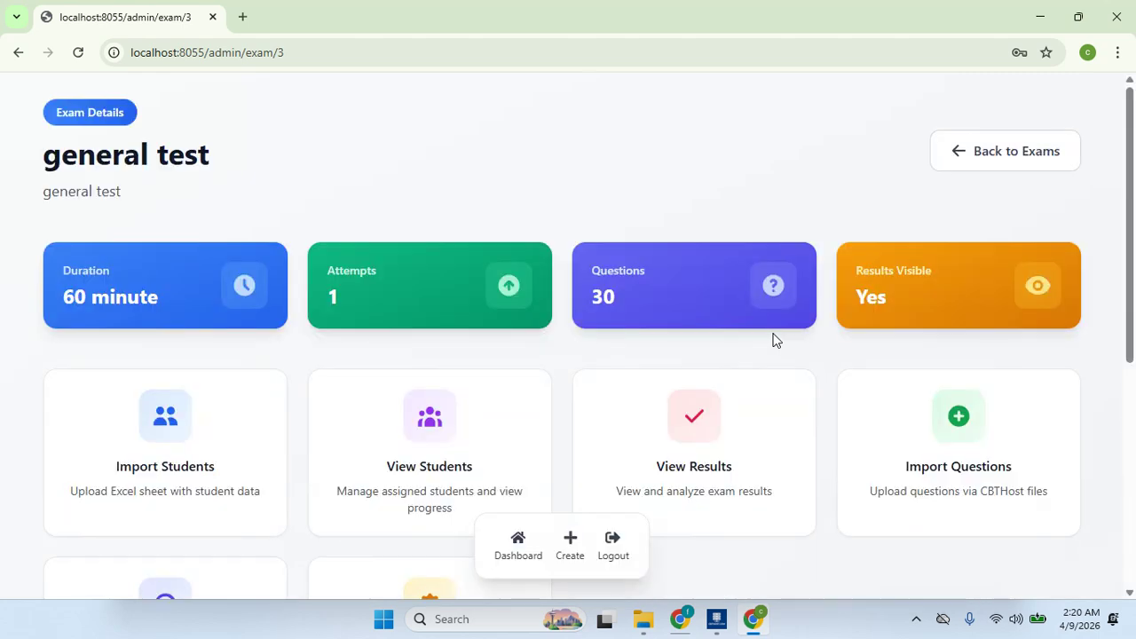
scroll(1091, 213, "down", 2)
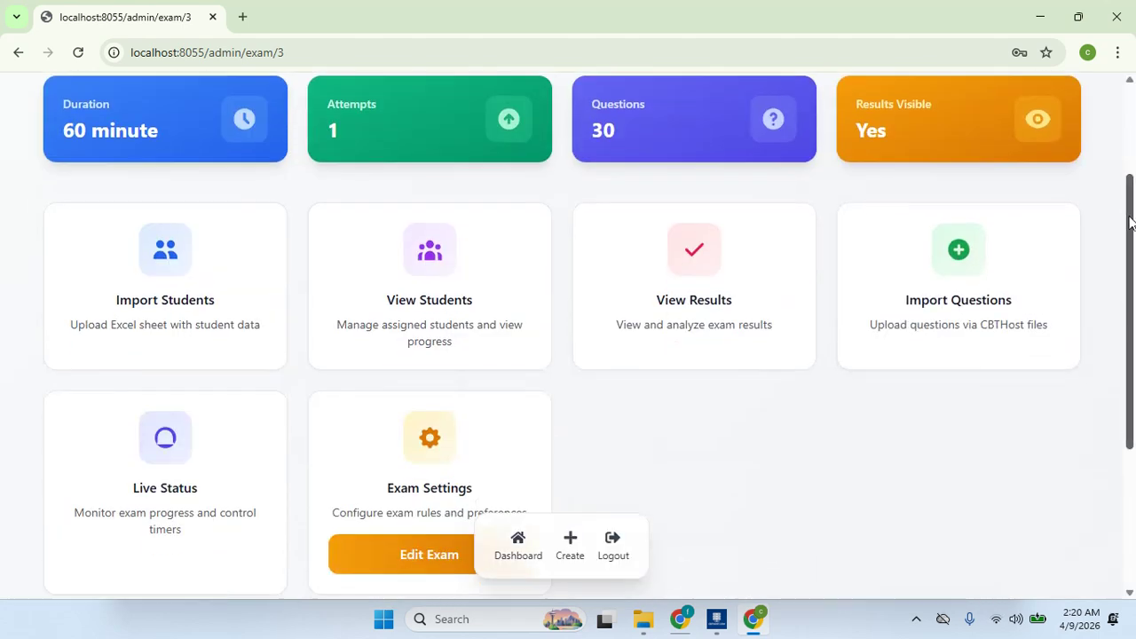
scroll(1130, 335, "down", 2)
scroll(1130, 335, "down", 2)
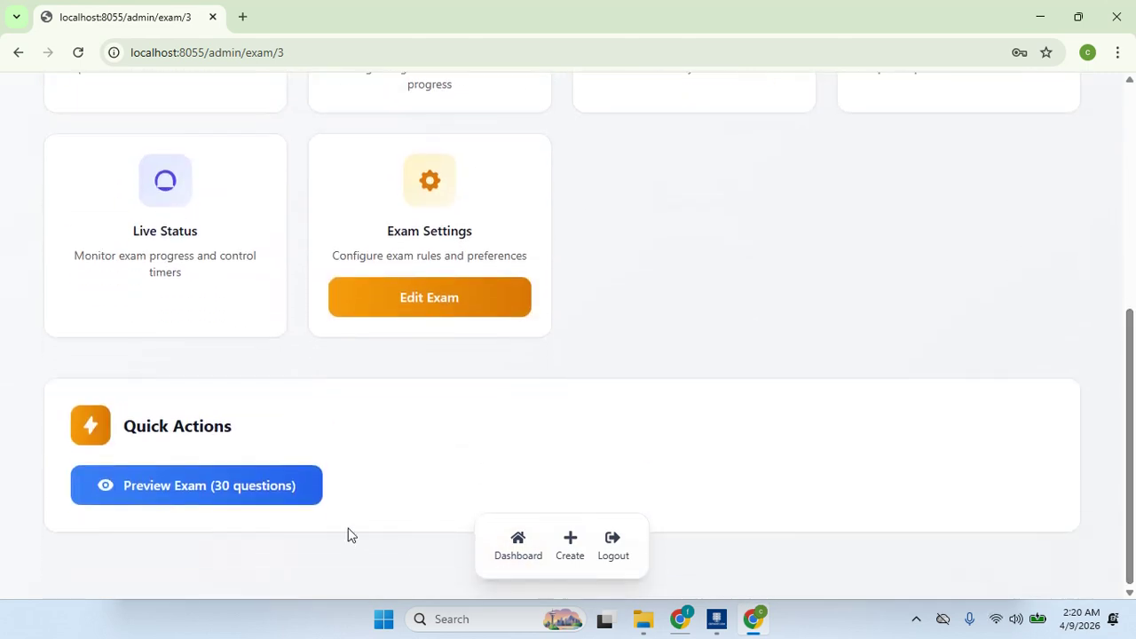
- Preview questions Q1 and Q2 with their correct answers, then close the preview
left_click(264, 501)
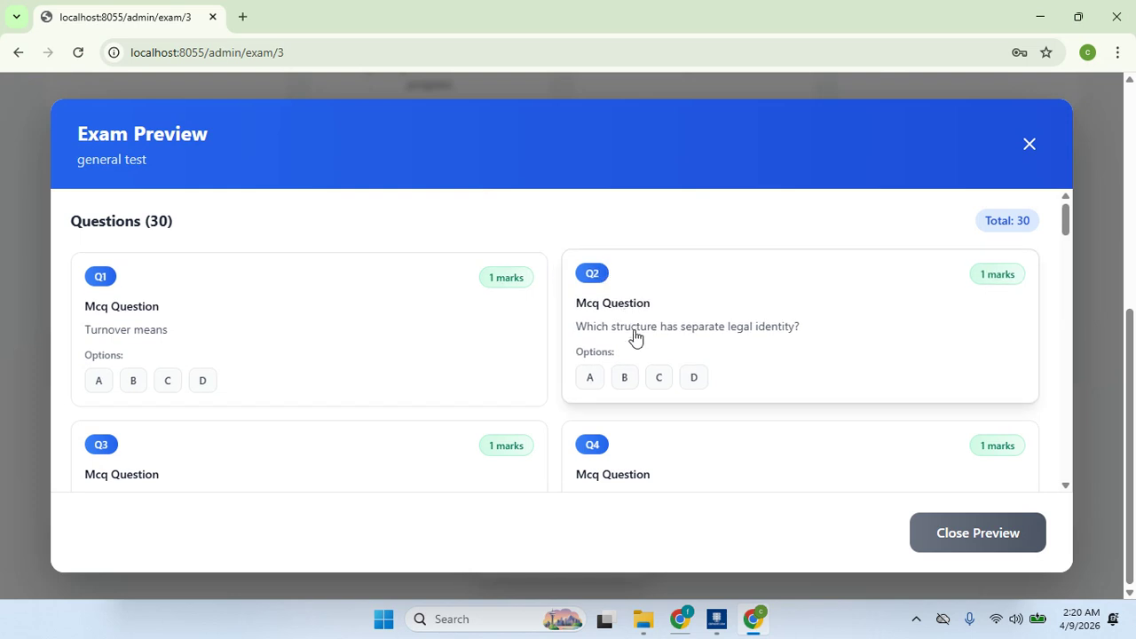
left_click(332, 330)
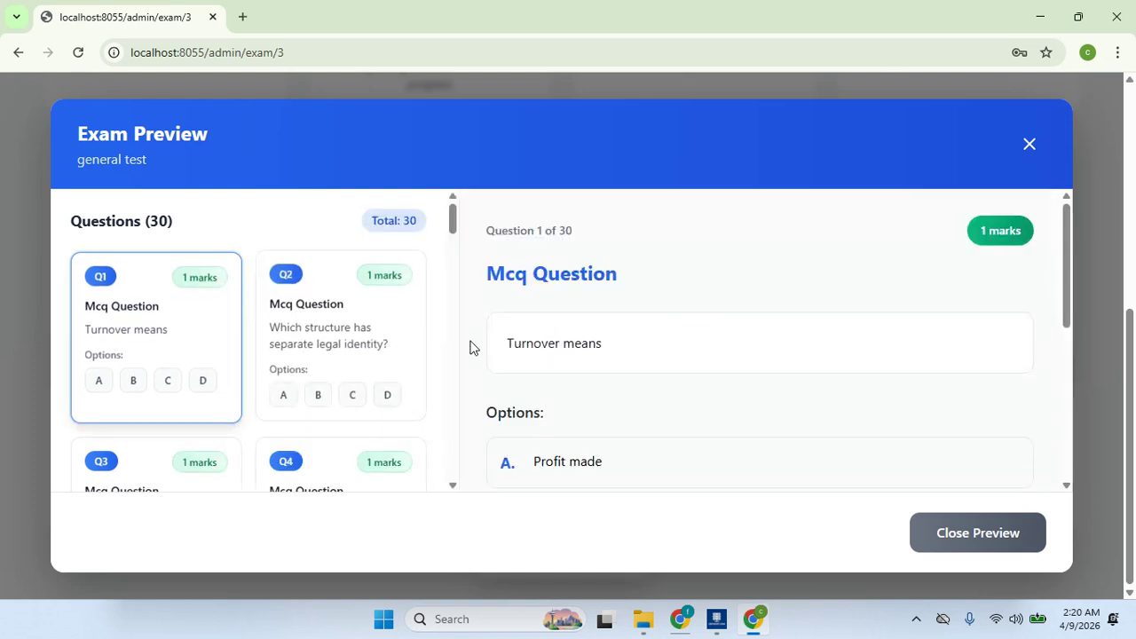
mouse_move(1066, 297)
left_mouse_down()
mouse_move(1072, 482)
mouse_move(1074, 301)
left_mouse_up()
left_click(343, 357)
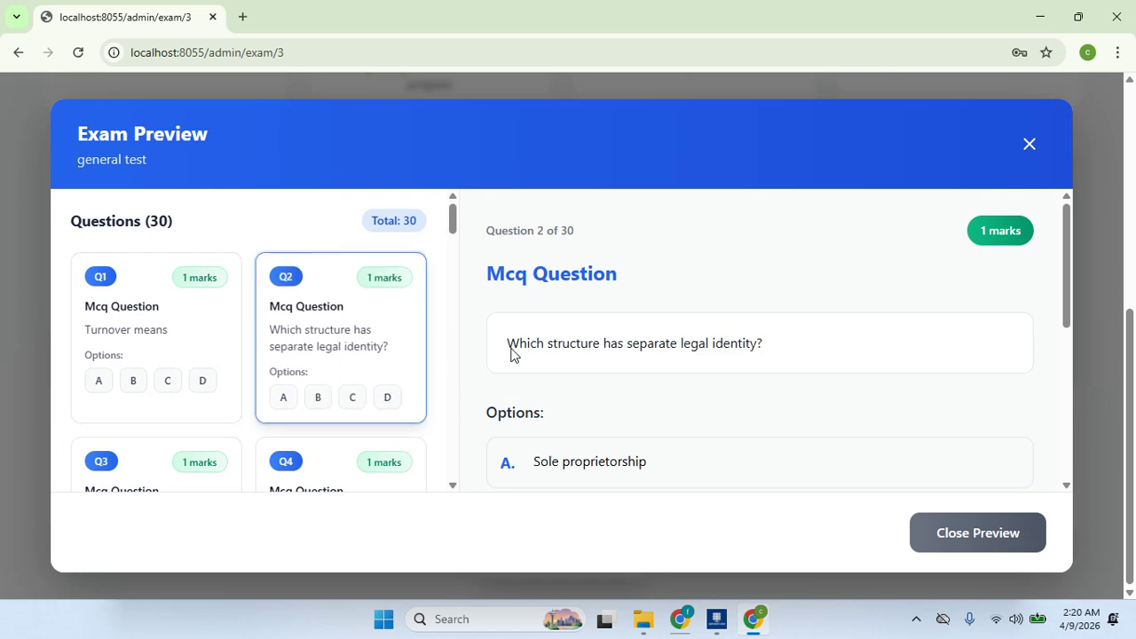
left_click_drag(1065, 293, 1066, 445)
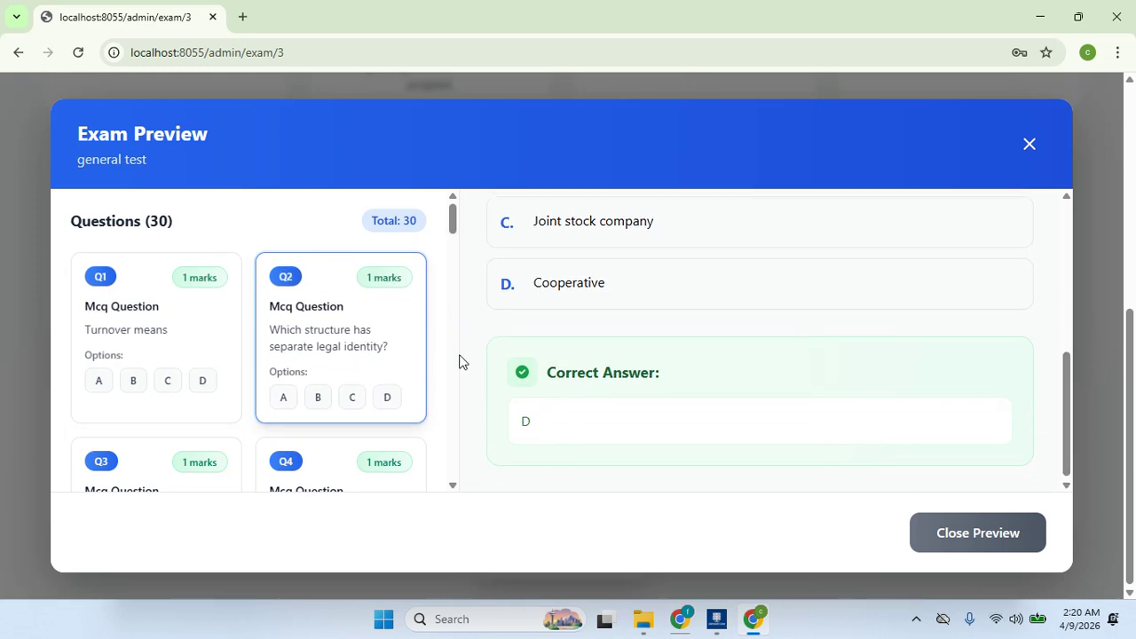
left_click(454, 377)
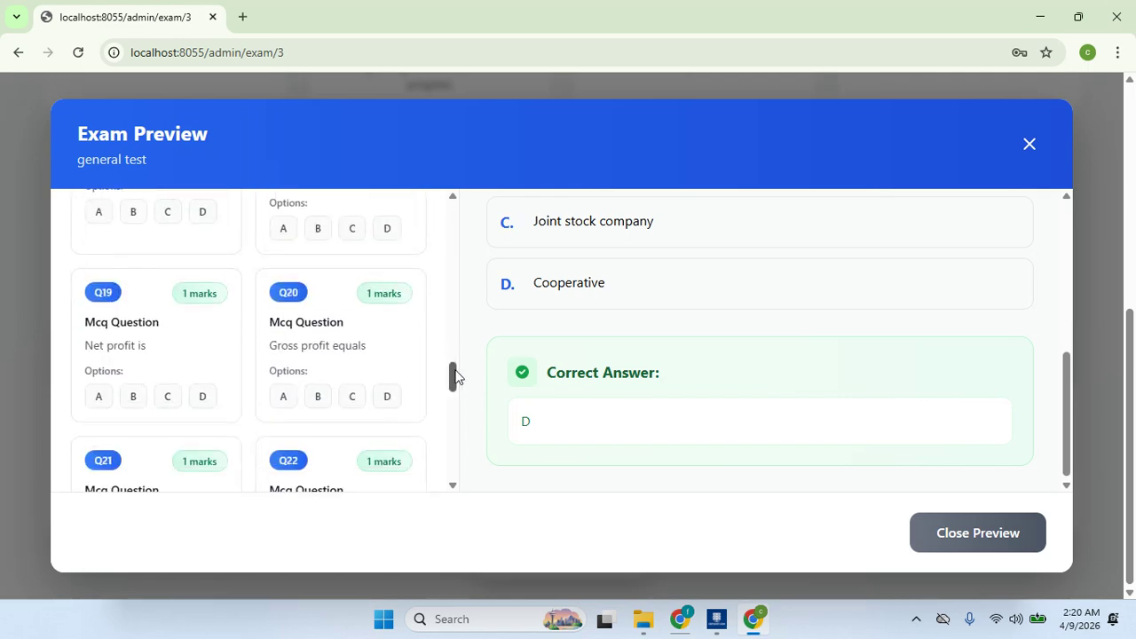
left_click(974, 535)
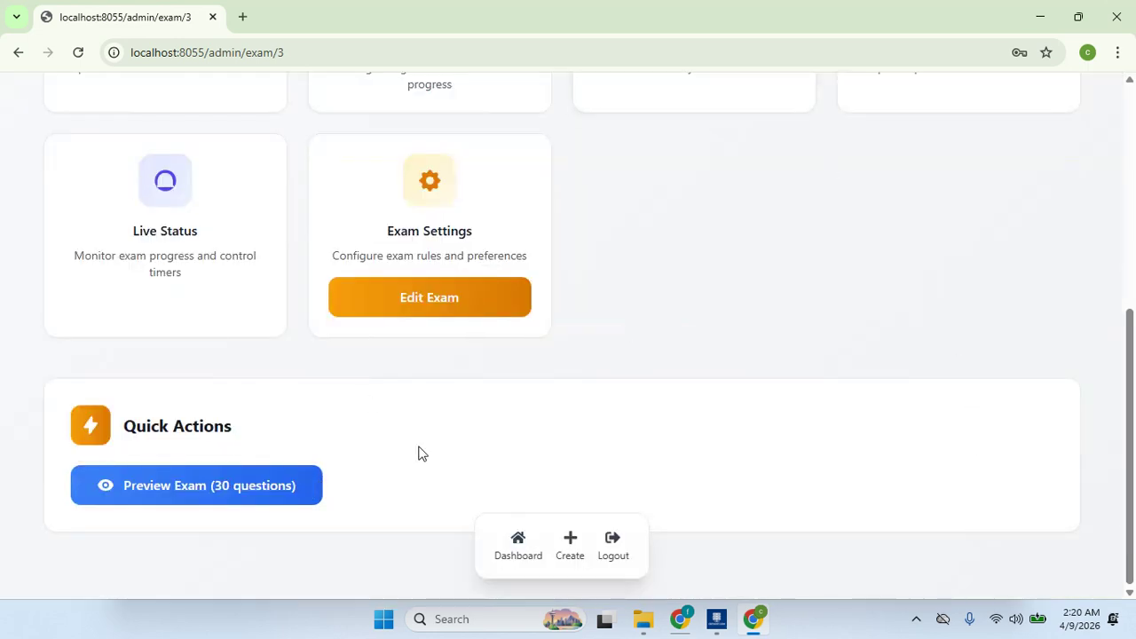
- Publish the general test from its Live Status view so it becomes Active
left_click_drag(1131, 439, 1134, 218)
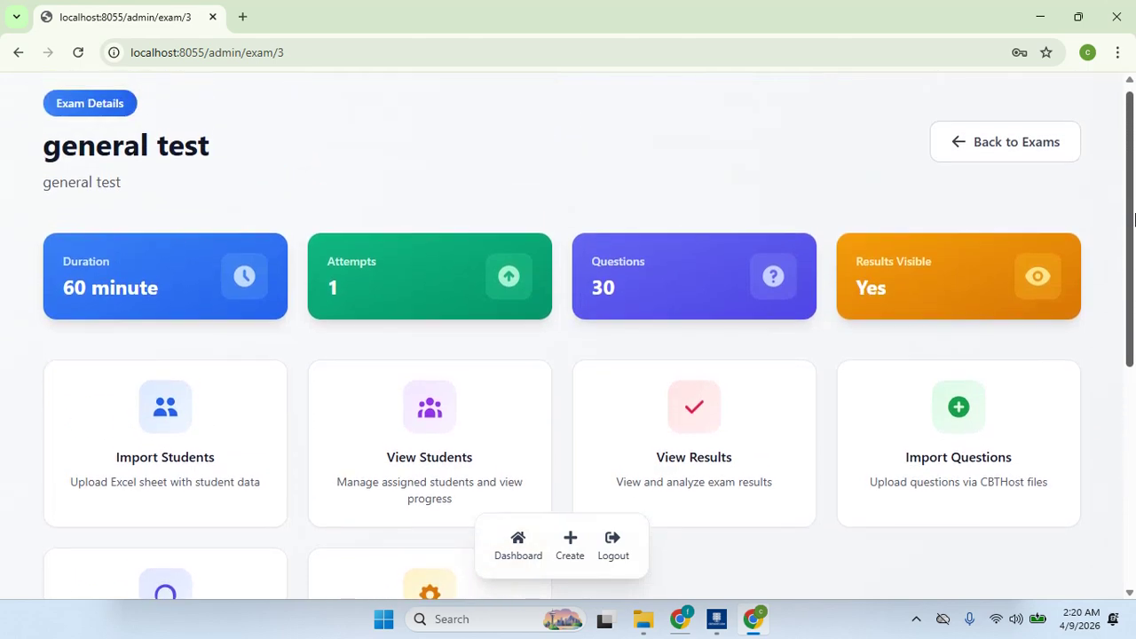
left_click_drag(1134, 219, 1090, 379)
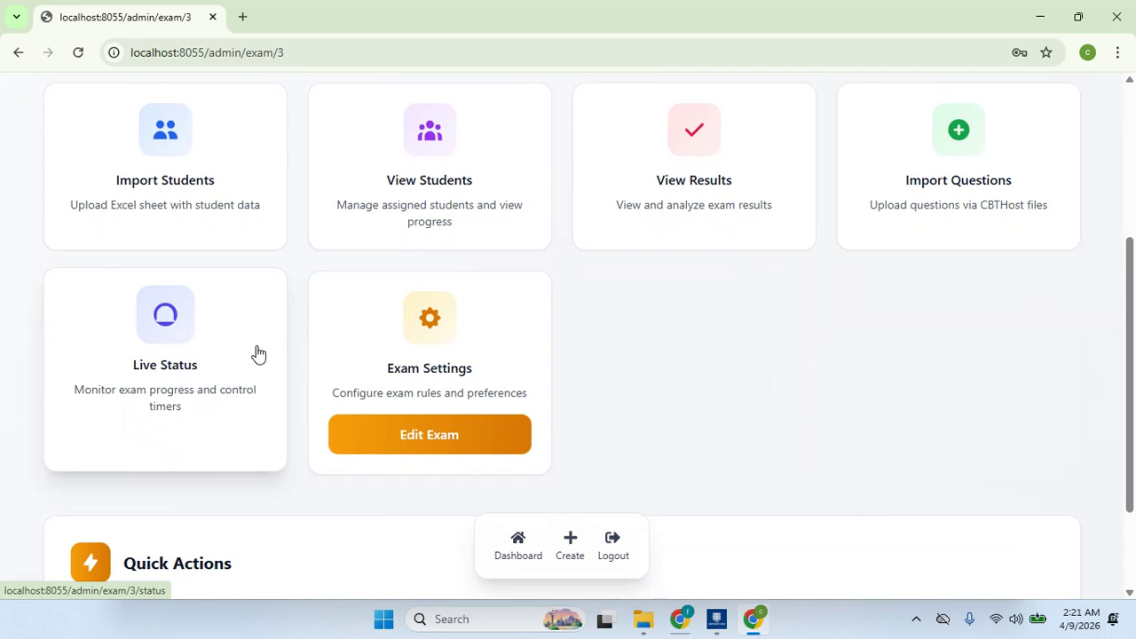
left_click(186, 372)
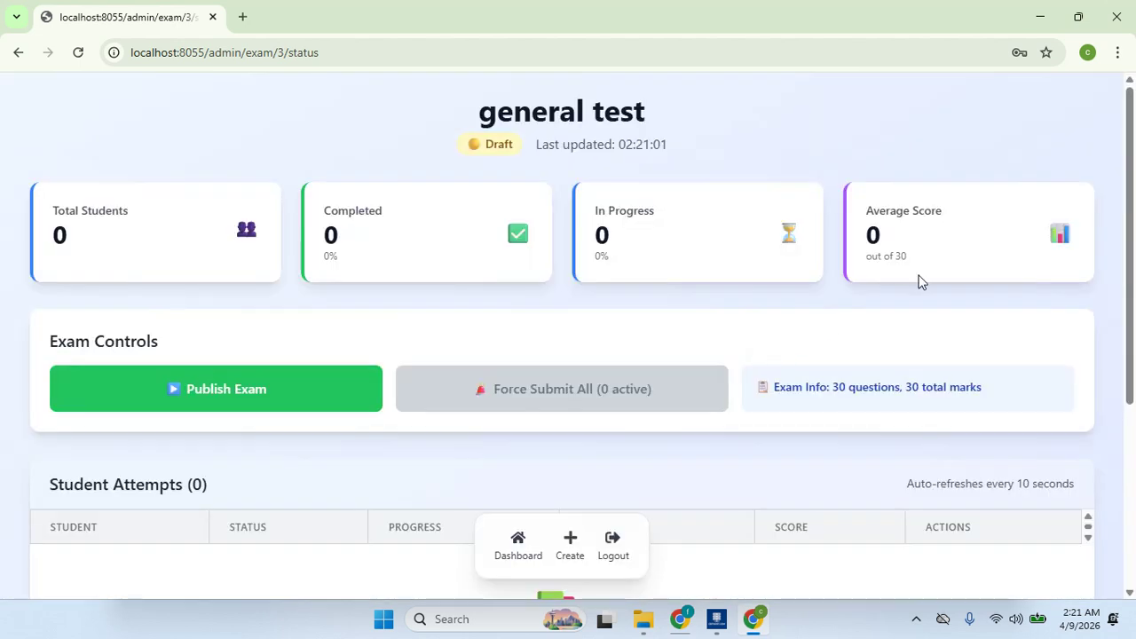
left_click(213, 401)
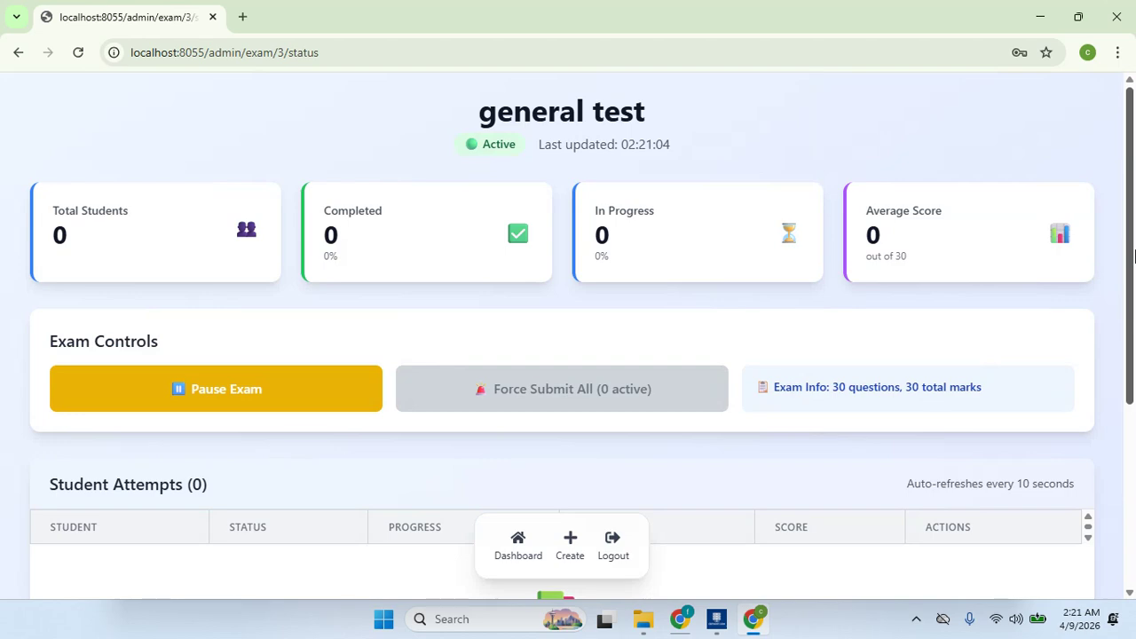
scroll(1134, 246, "down", 3)
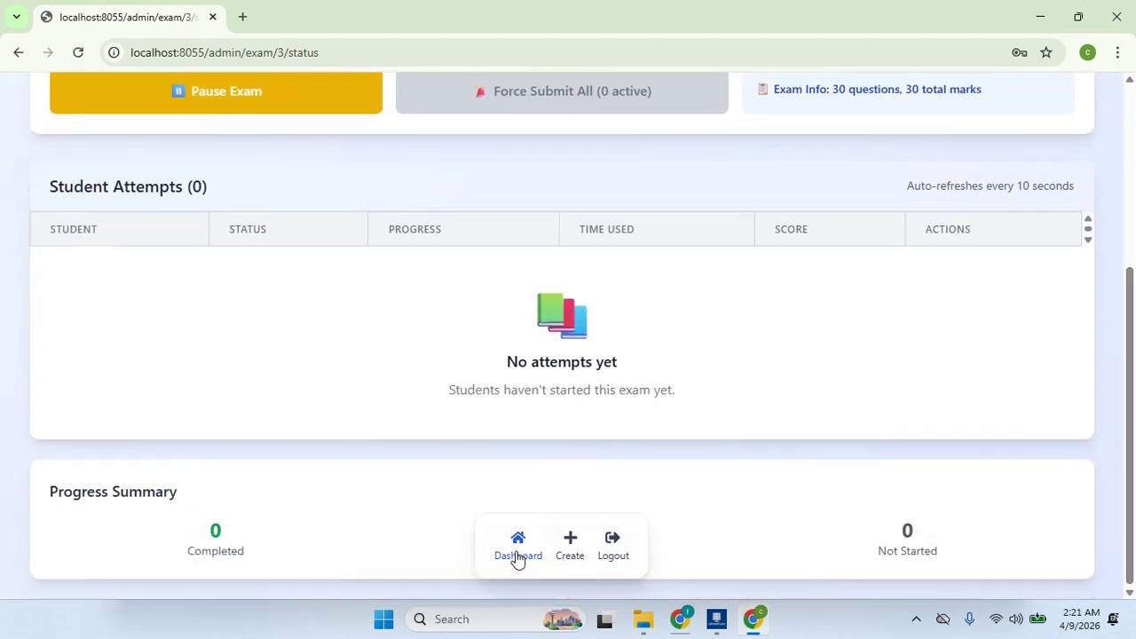
left_click(18, 54)
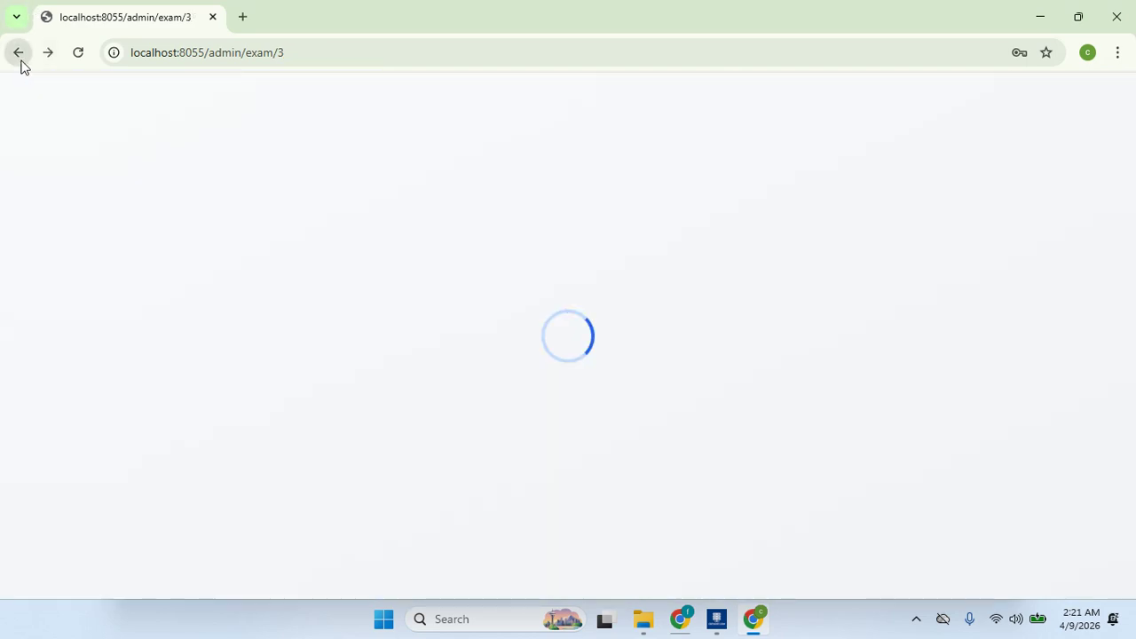
left_click_drag(1130, 222, 1133, 360)
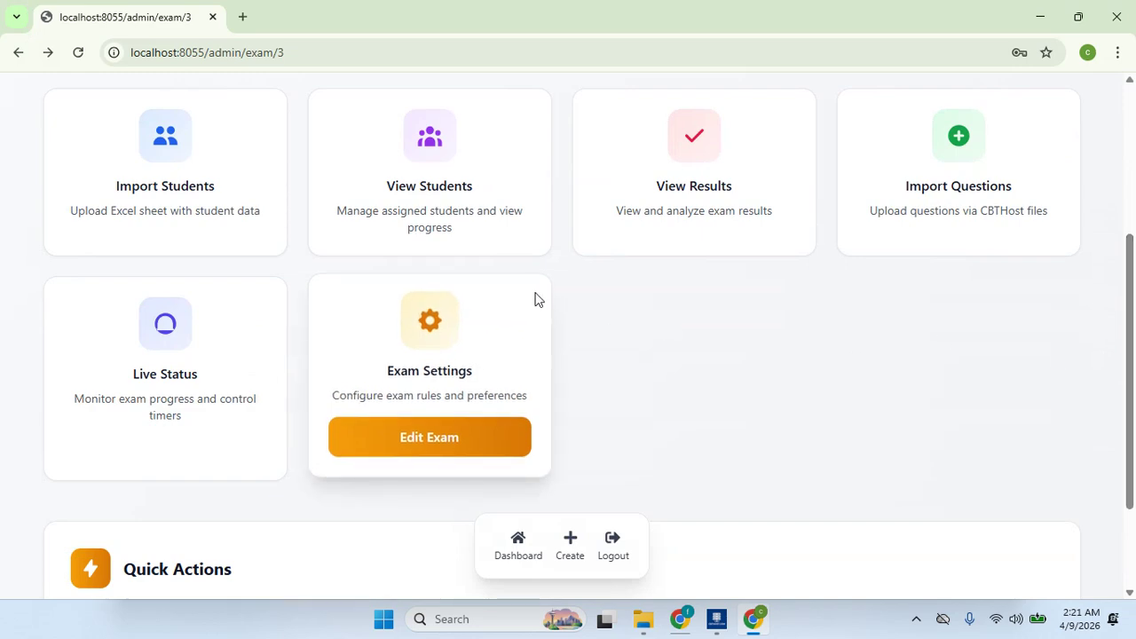
left_click(735, 181)
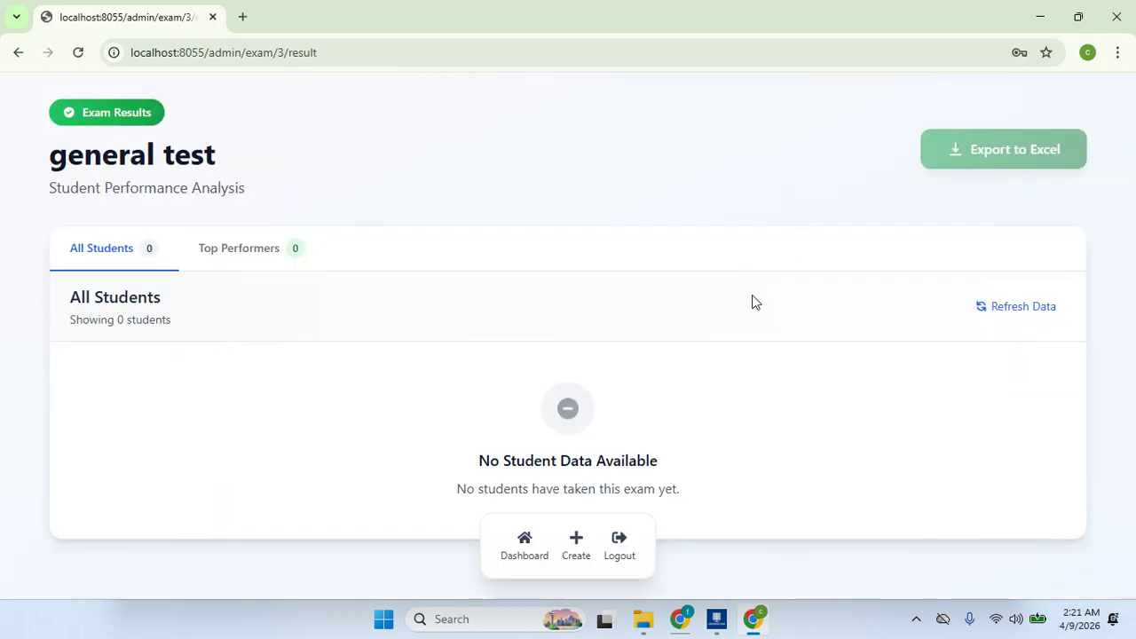
left_click(254, 254)
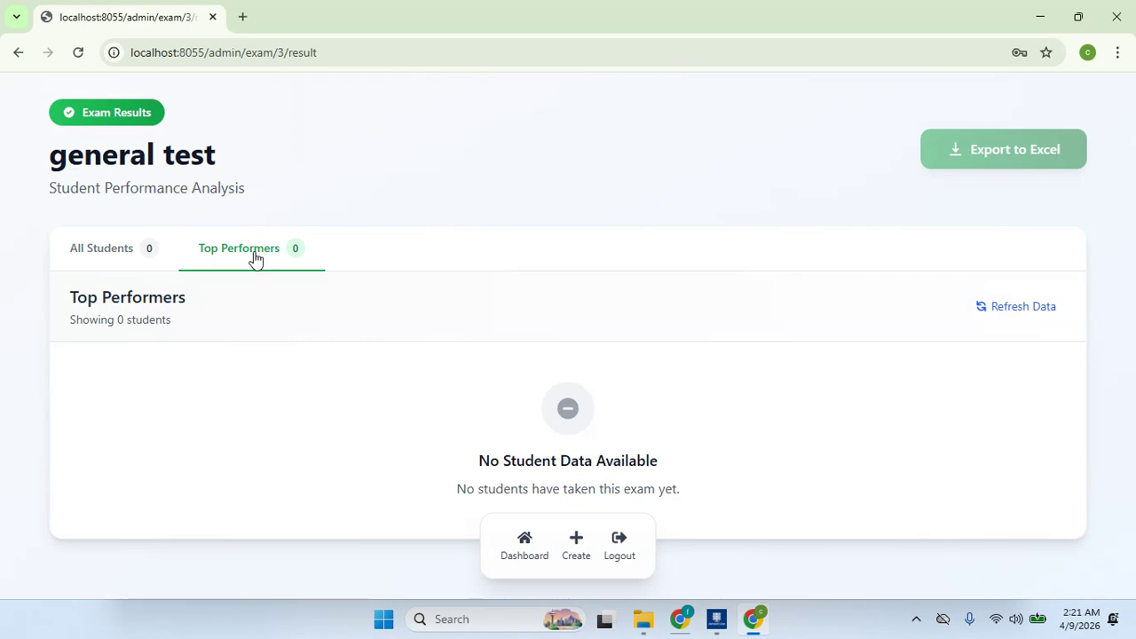
left_click(148, 257)
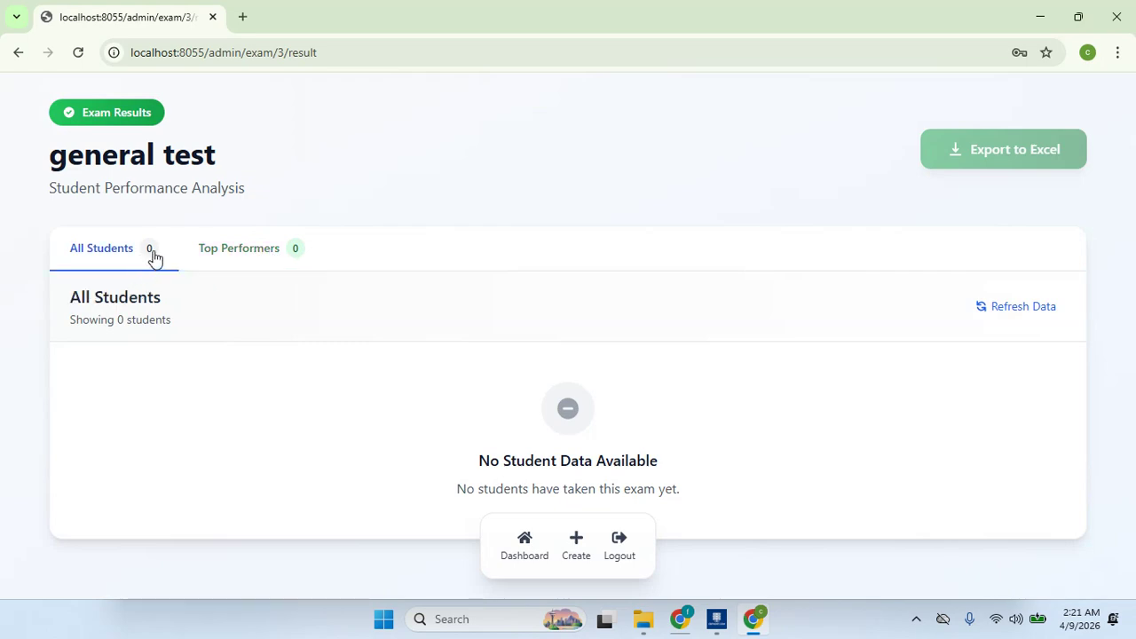
left_click(282, 258)
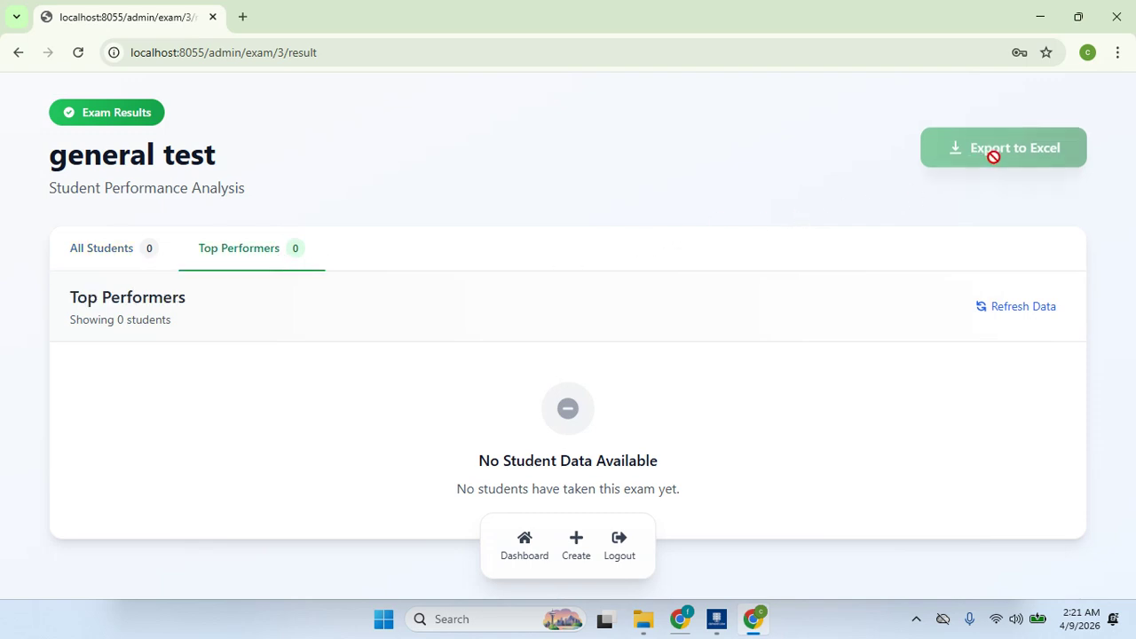
left_click(155, 254)
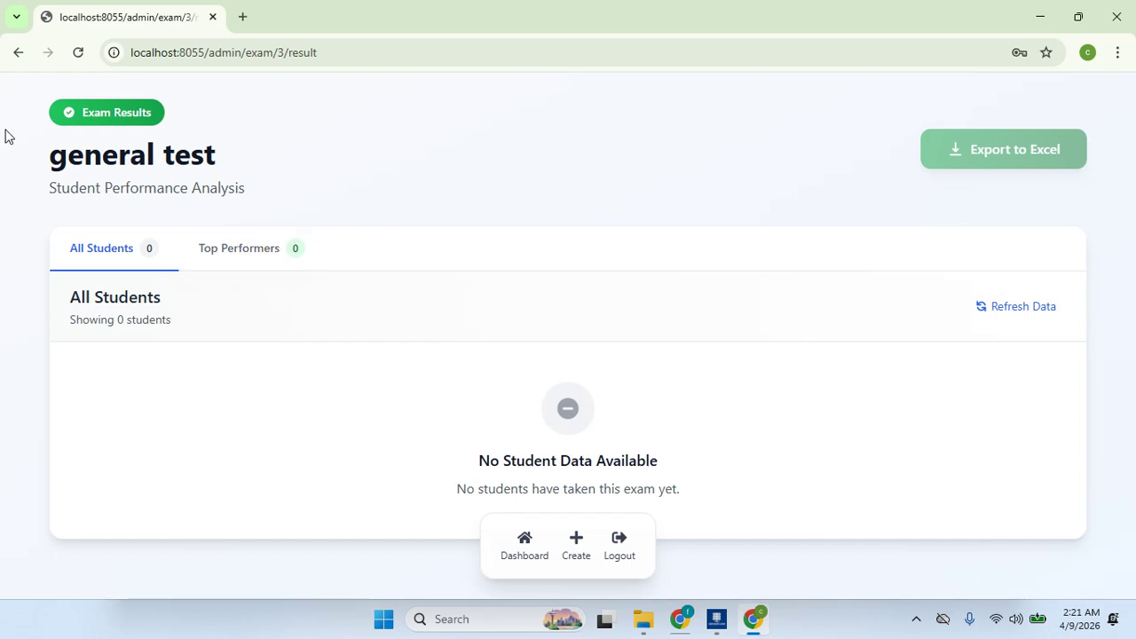
left_click(17, 55)
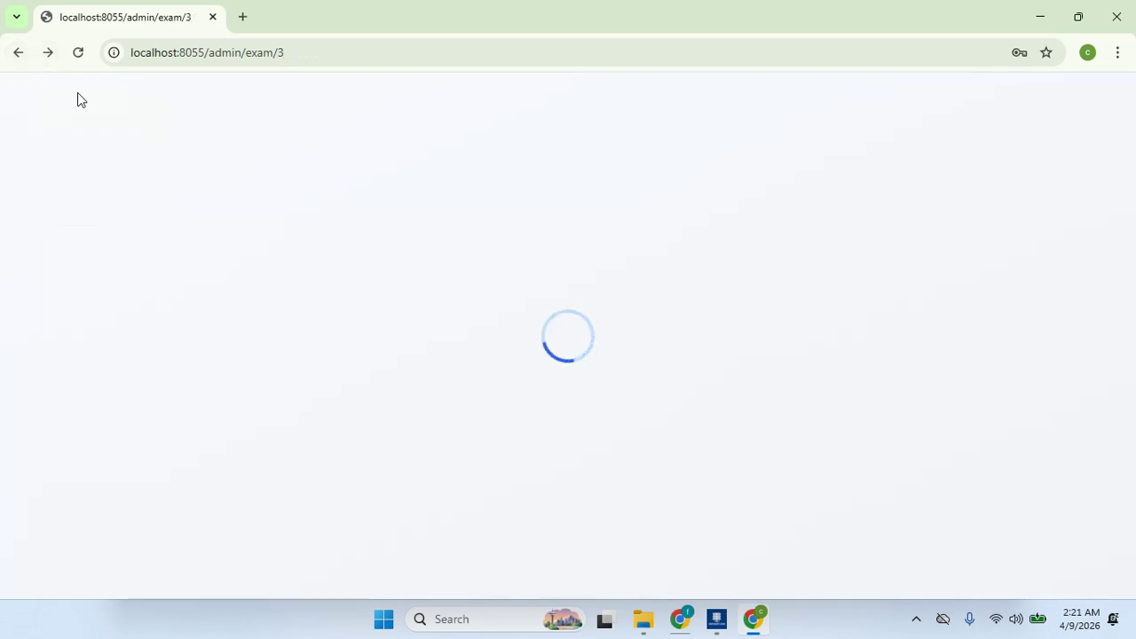
left_click_drag(1114, 298, 1123, 342)
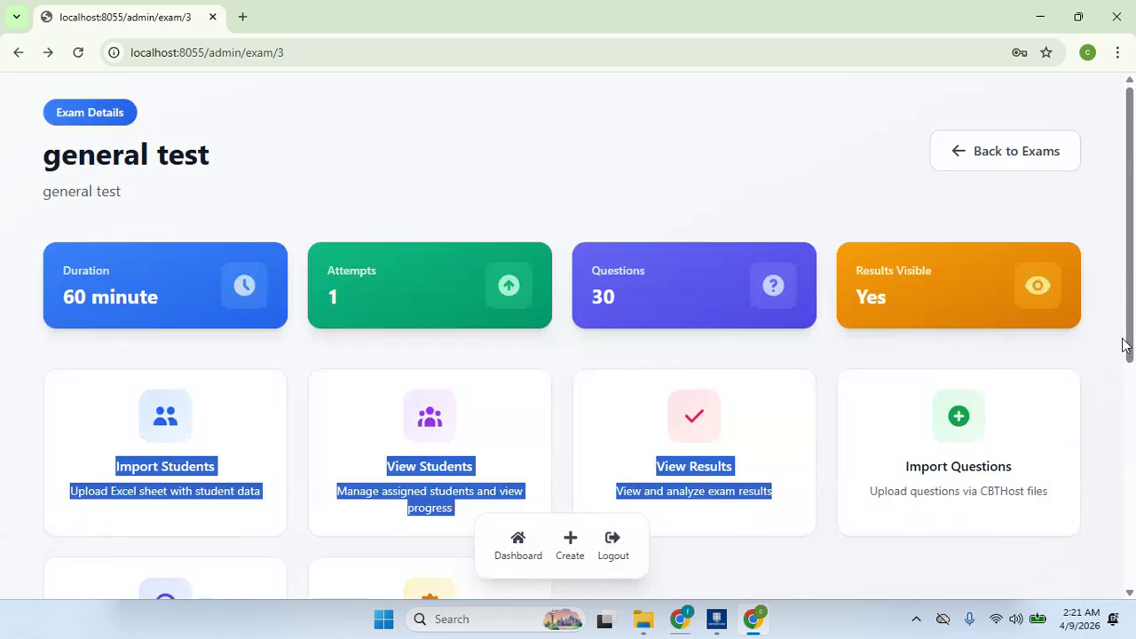
scroll(1124, 342, "down", 3)
left_click(198, 451)
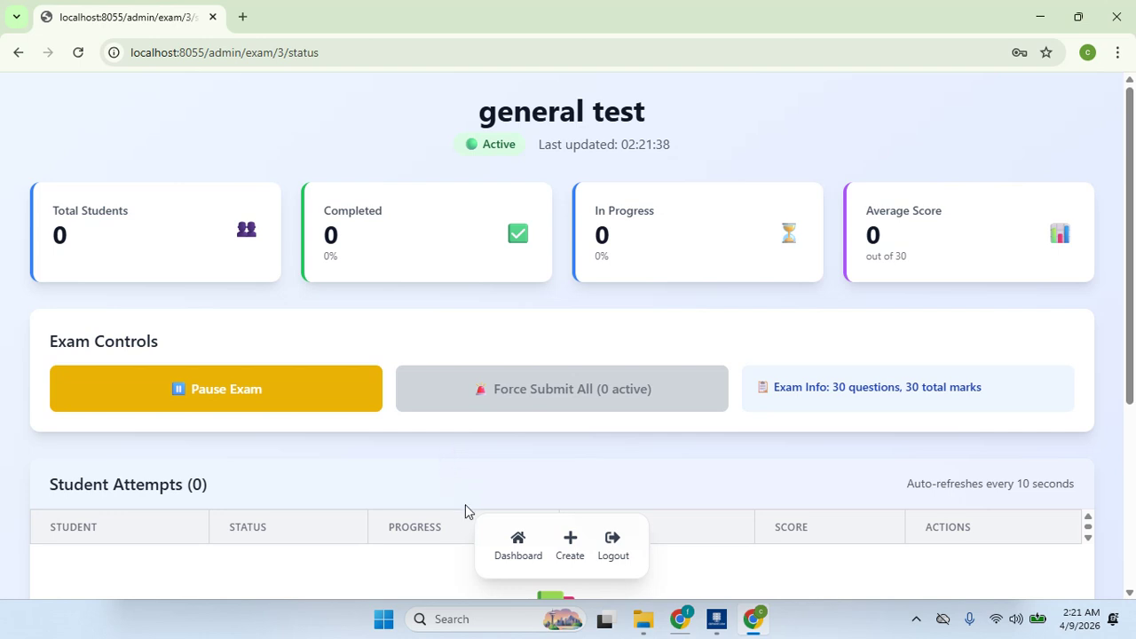
left_click(18, 52)
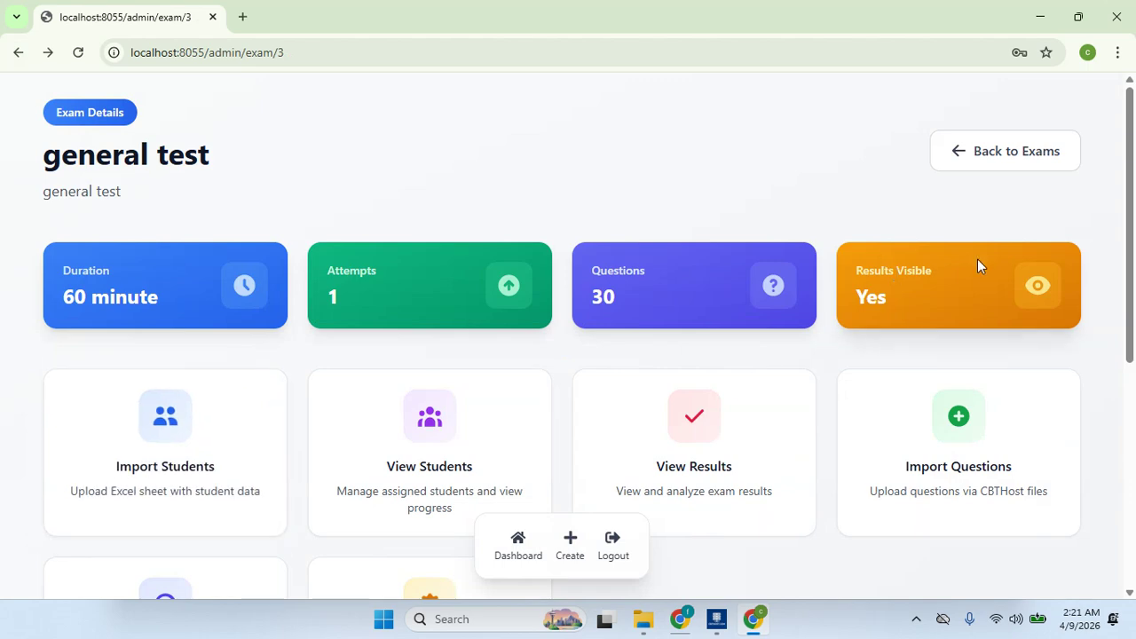
left_click_drag(1129, 213, 1133, 358)
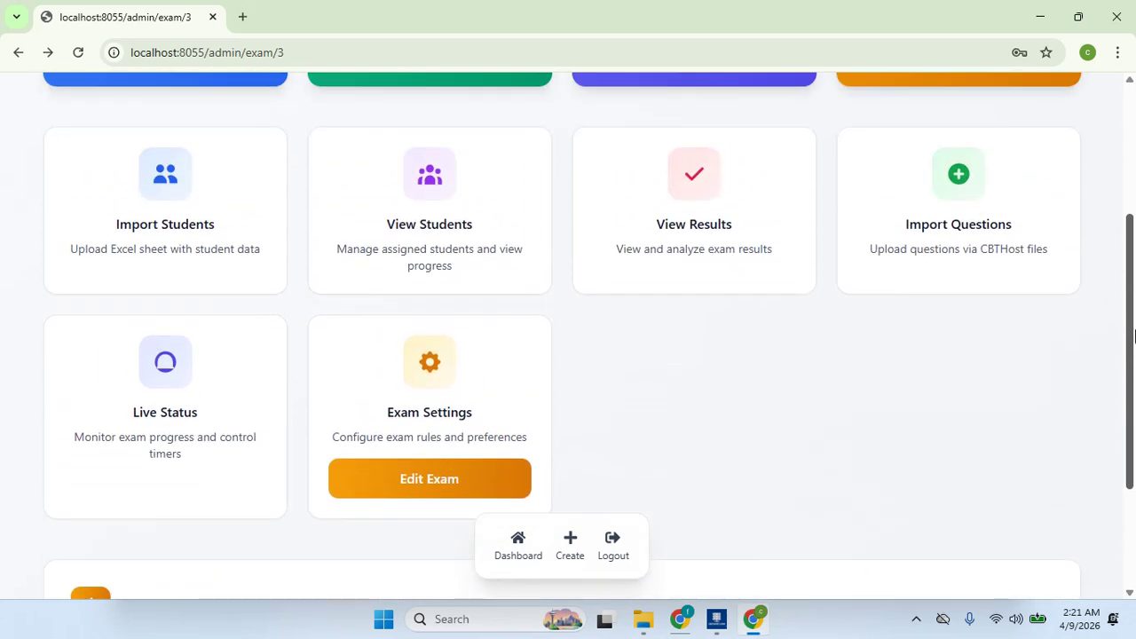
- Copy the first assigned student's ID from the general test student list
left_click(444, 219)
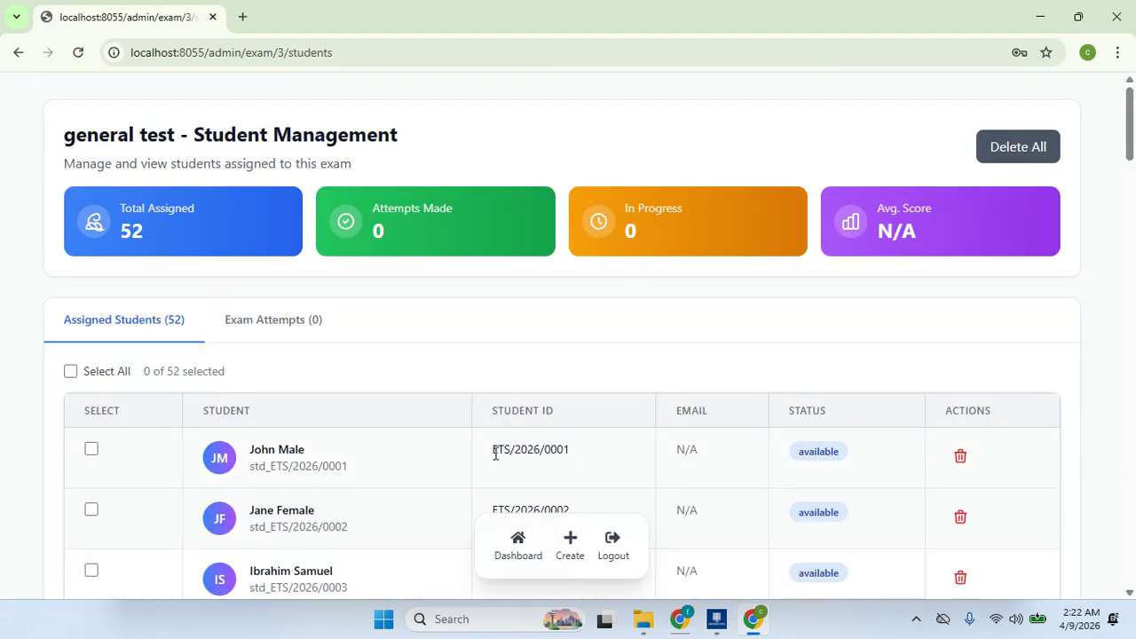
left_click_drag(495, 453, 576, 456)
right_click(553, 450)
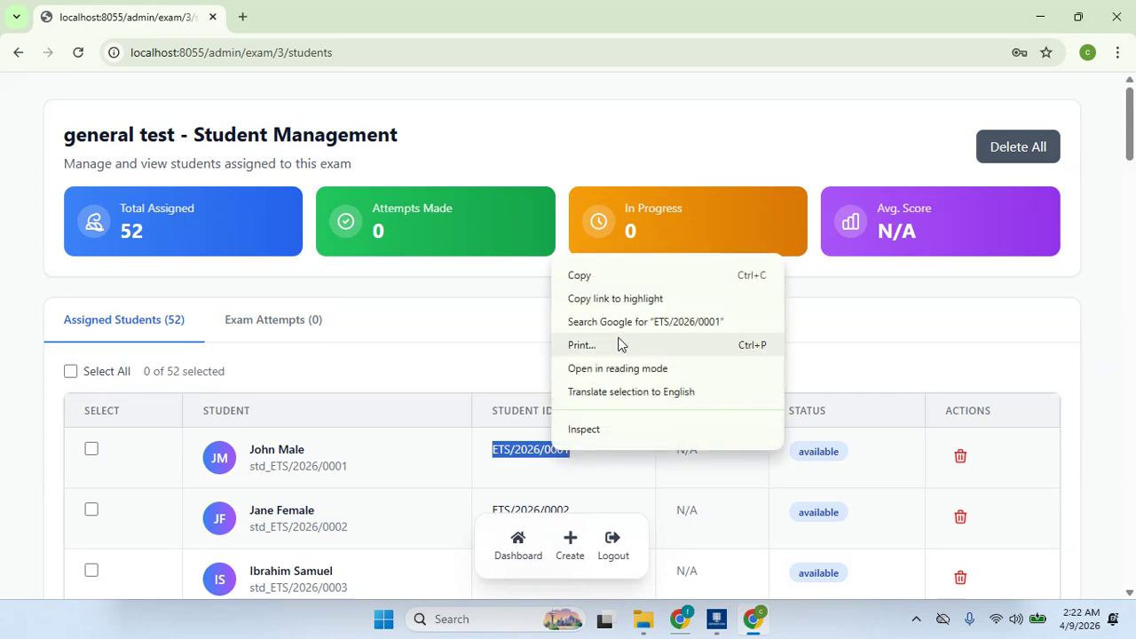
left_click(613, 286)
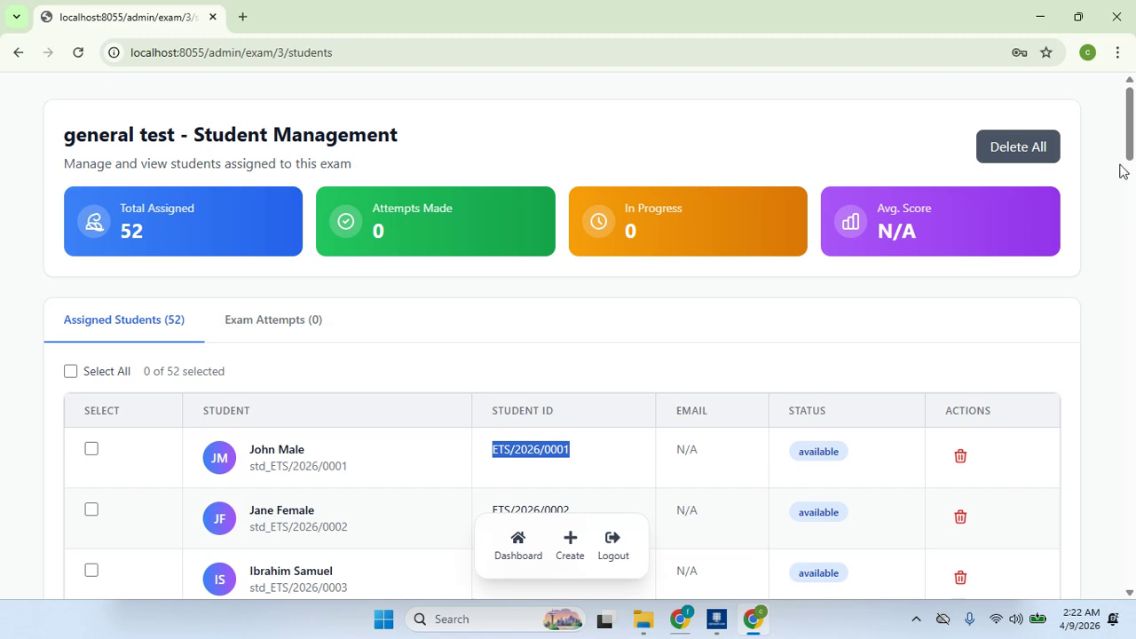
- Log out of the admin portal and bring up CBTHost Server Manager
left_click_drag(1133, 111, 1133, 532)
left_click(605, 552)
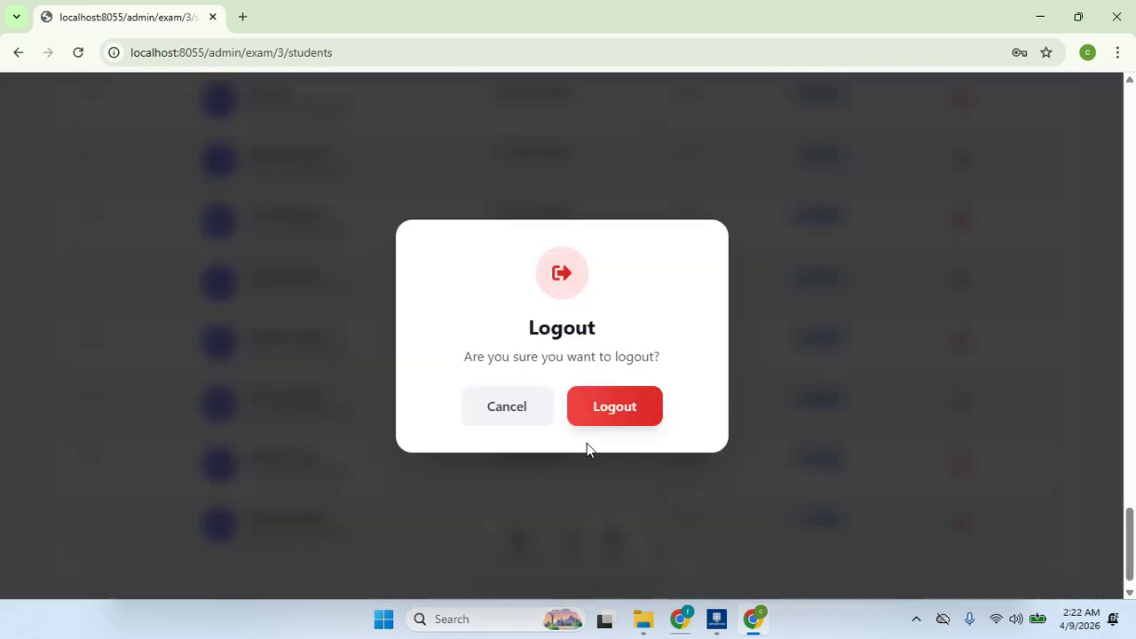
left_click(593, 407)
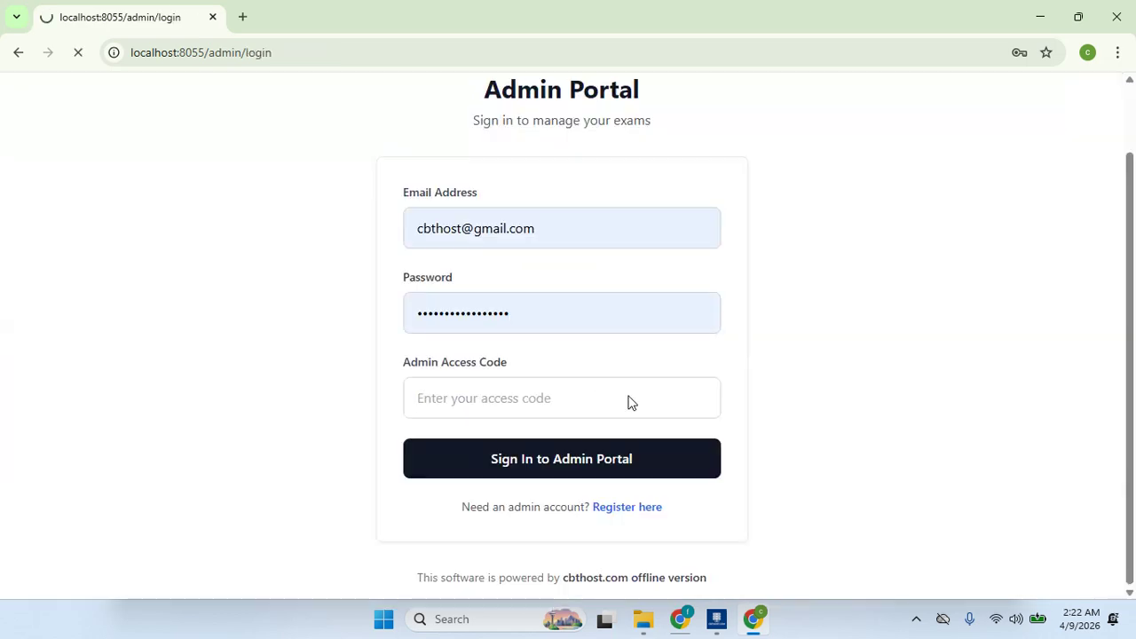
left_click(716, 619)
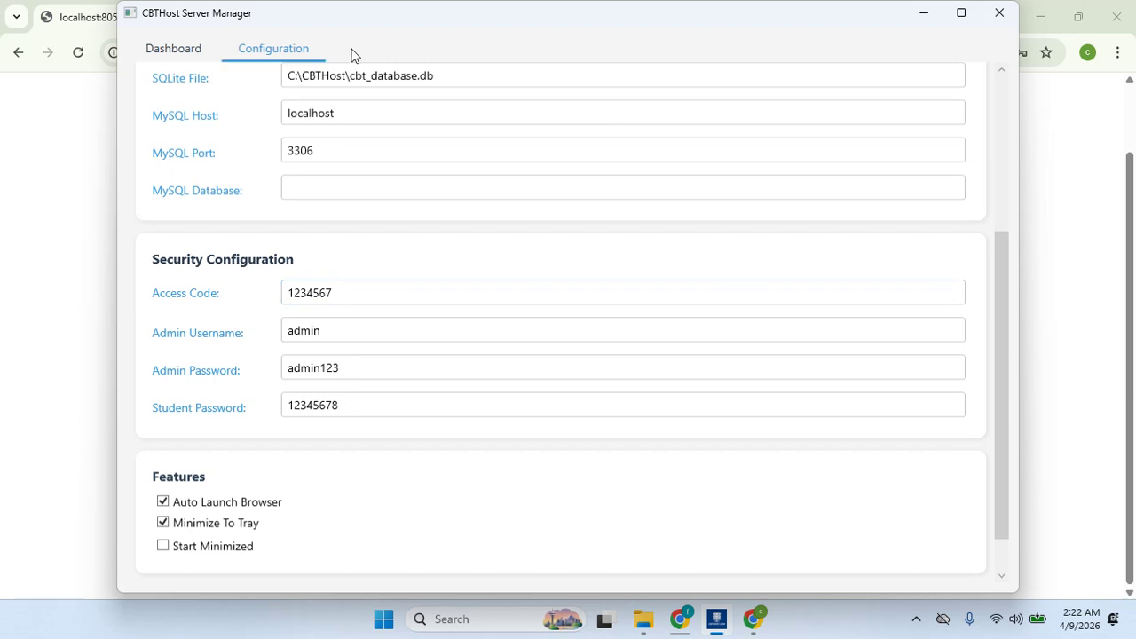
- Open the network student login at 192.168.69.20:8055/student/login and focus the Student ID field
left_click(194, 48)
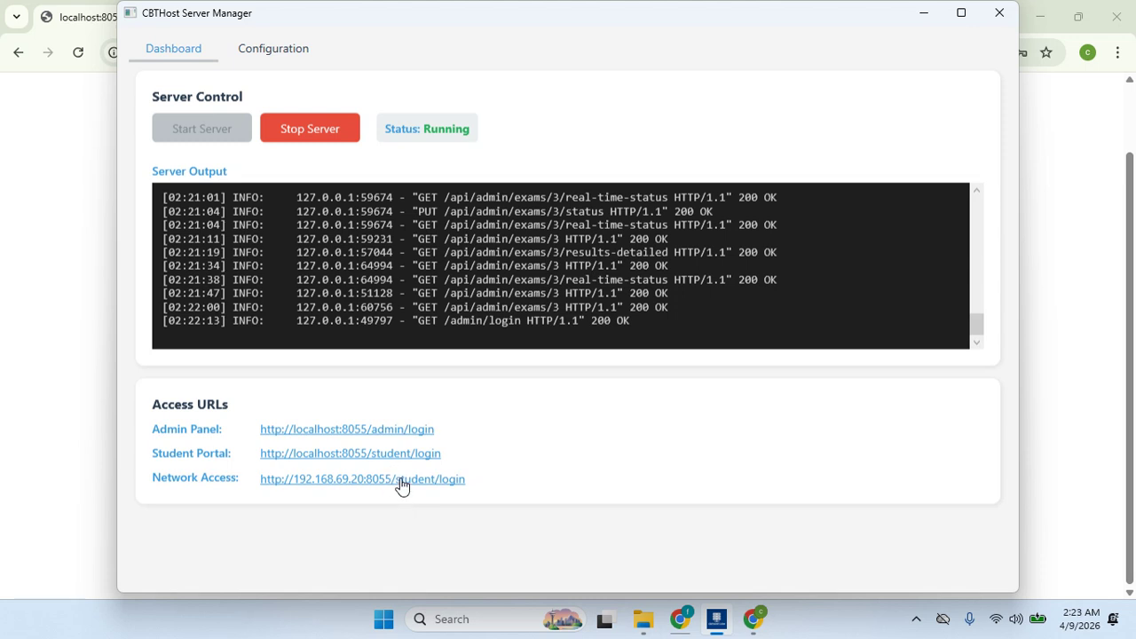
left_click(402, 479)
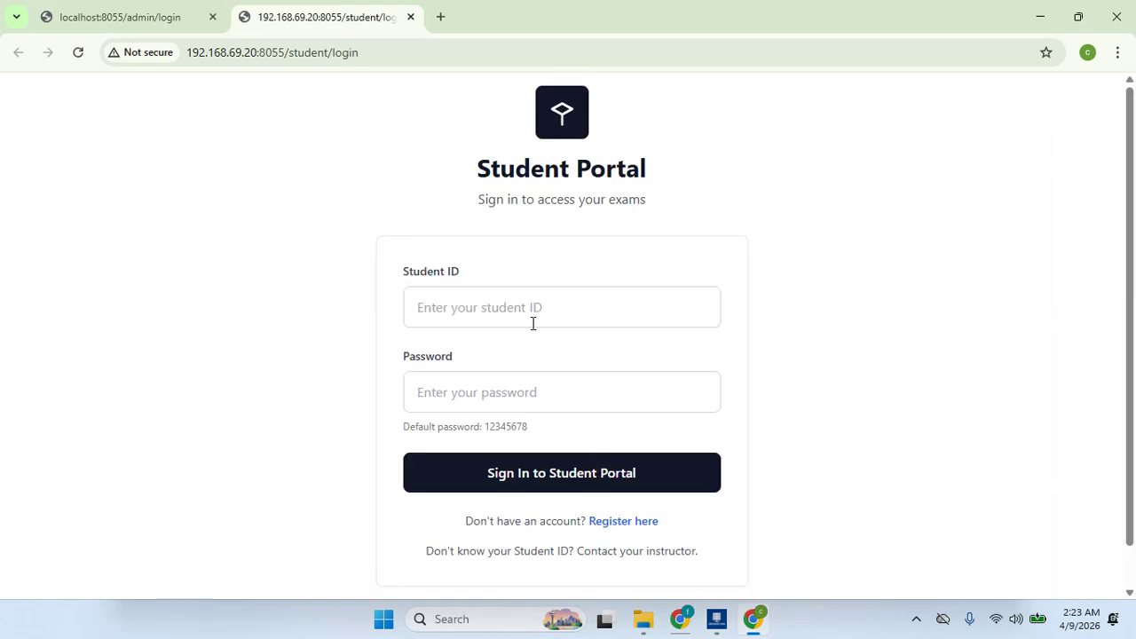
left_click(522, 316)
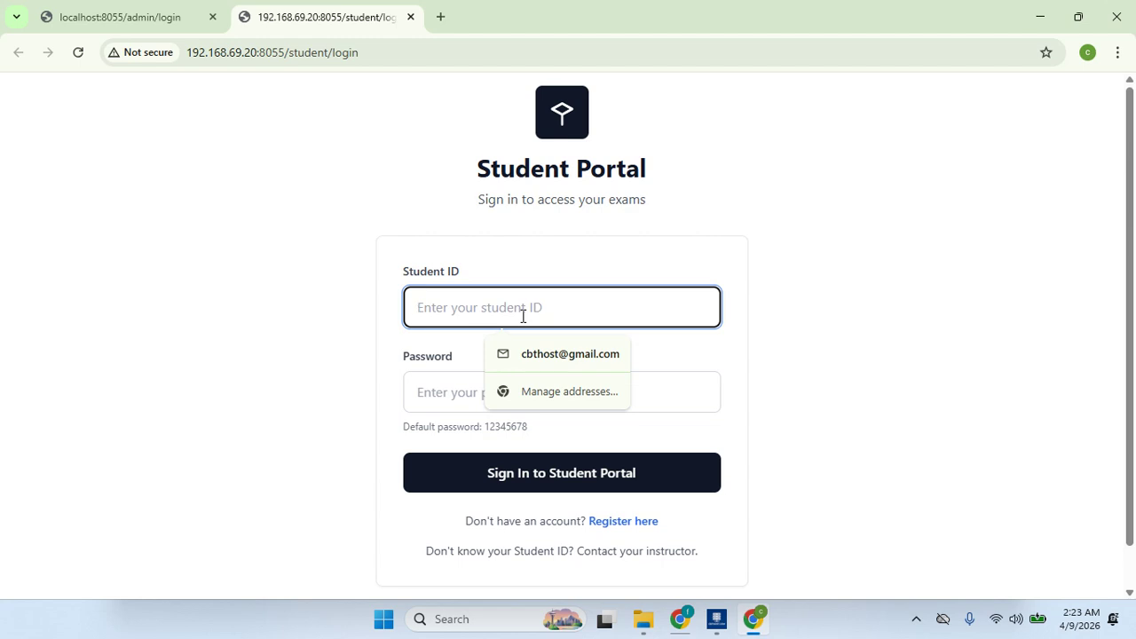
- Paste the student ID into the portal sign-in form and view Server Manager's Configuration settings
key("ctrl+v")
left_click(717, 619)
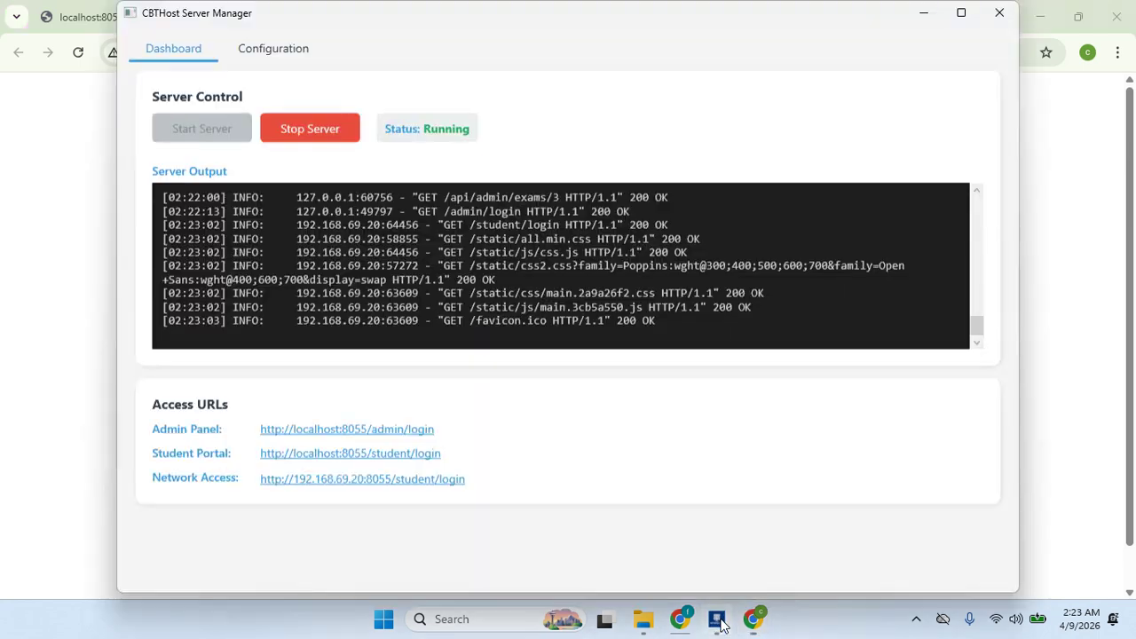
left_click(289, 51)
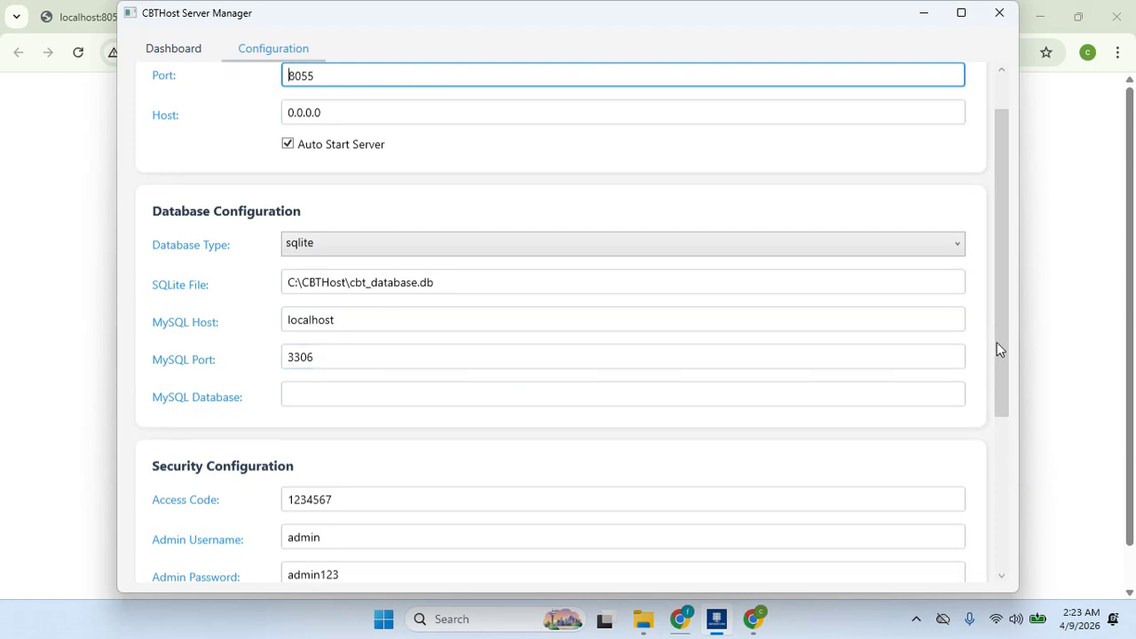
left_click_drag(996, 343, 1001, 414)
left_click(393, 375)
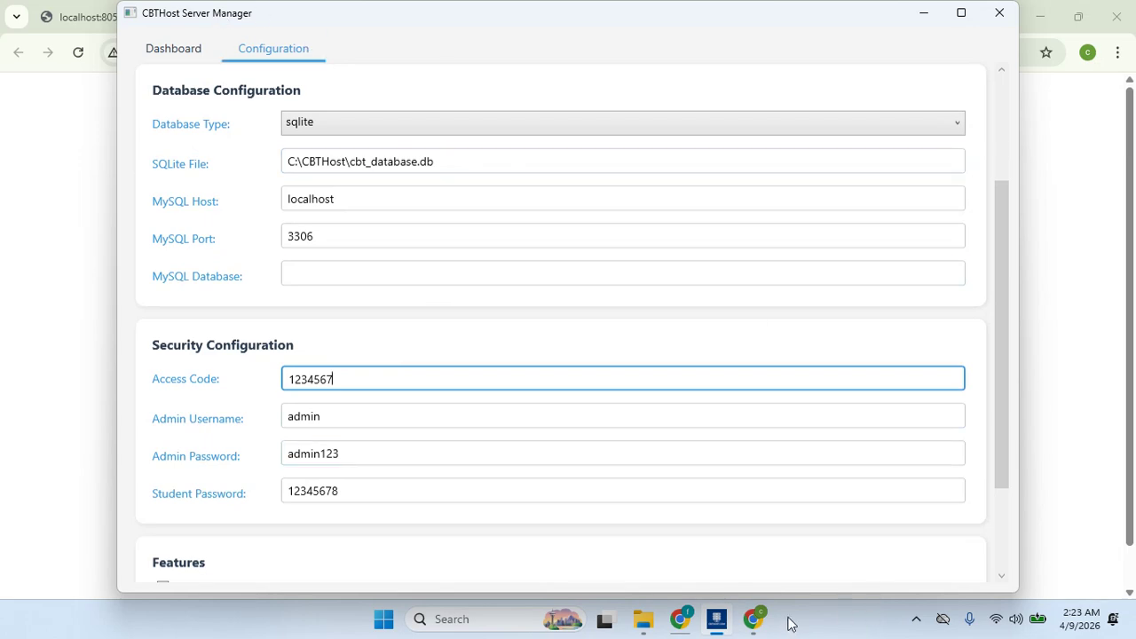
- Hide Server Manager to the tray and reopen it from the CBTHost Server tray icon
left_click(721, 625)
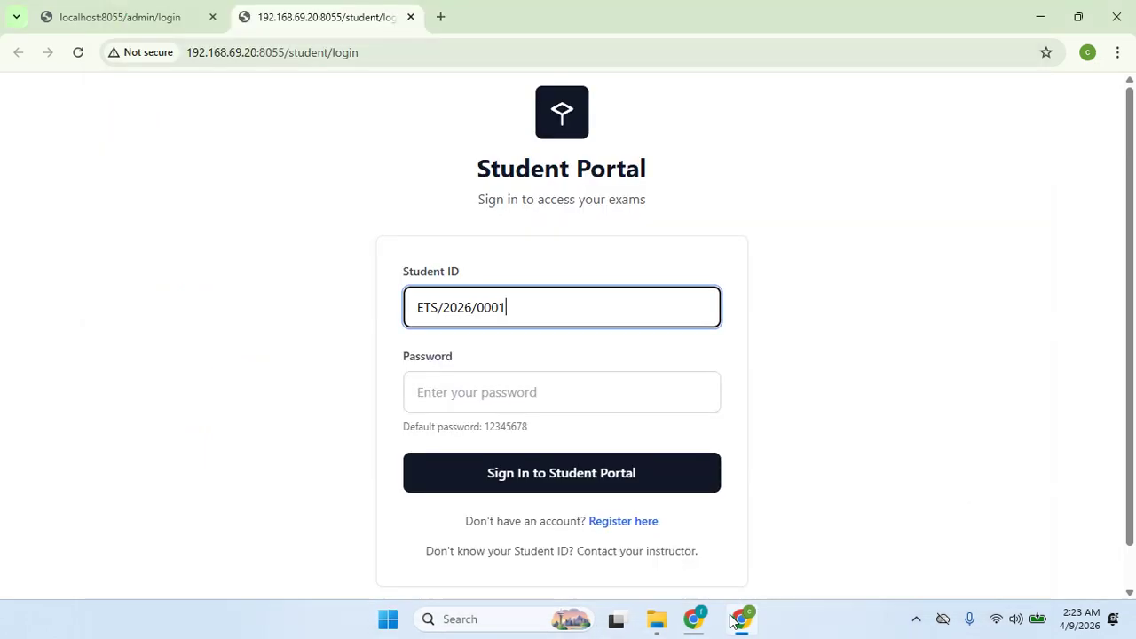
left_click(916, 622)
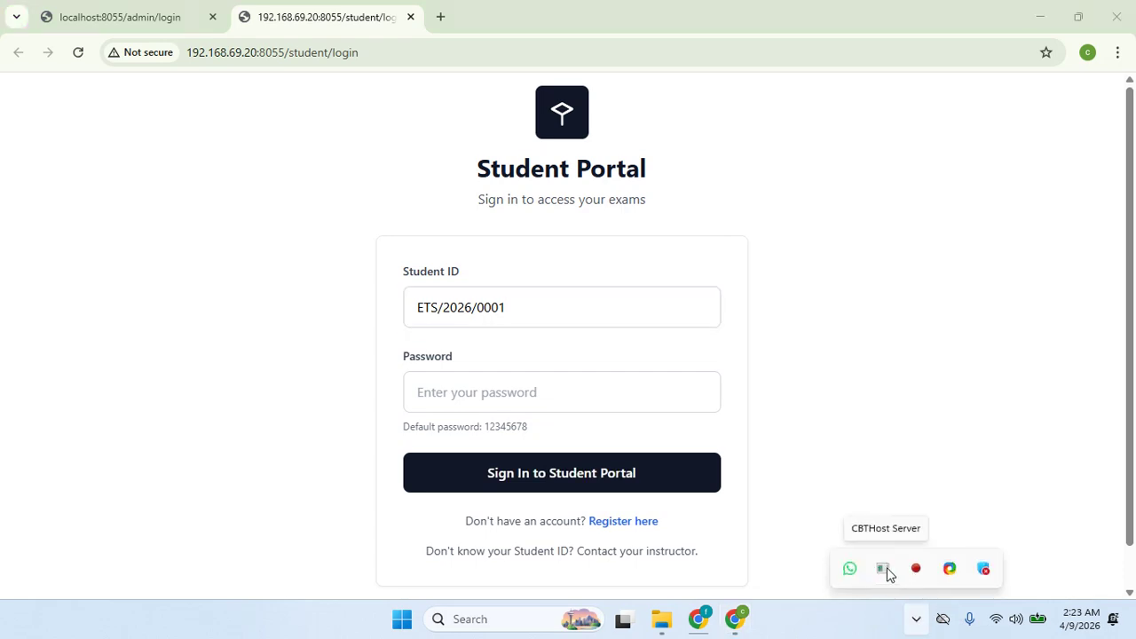
right_click(885, 571)
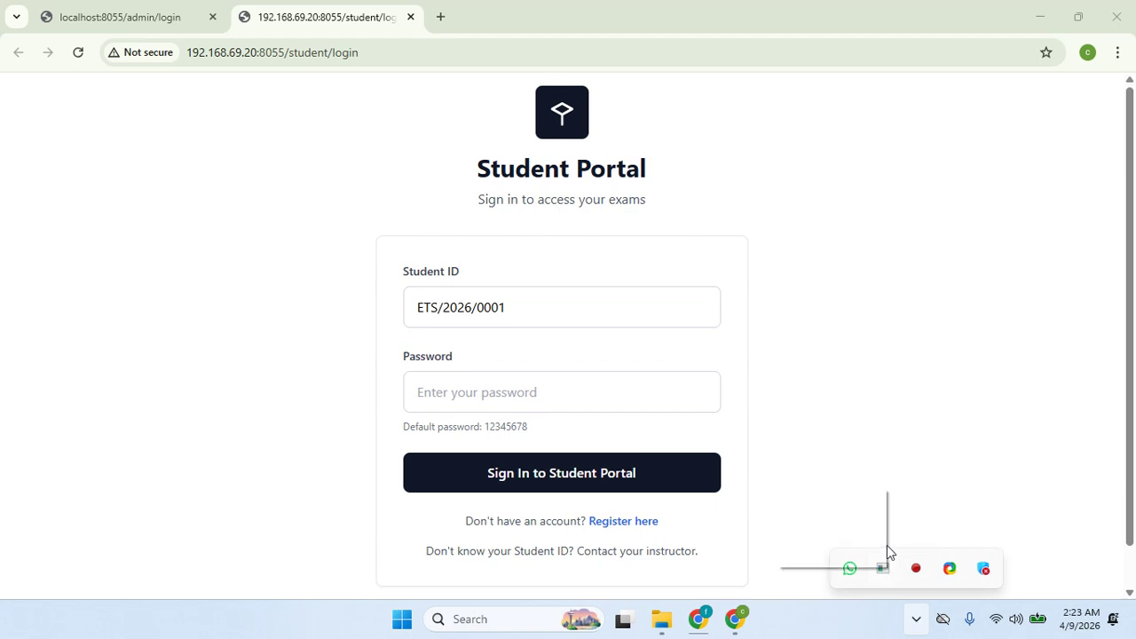
left_click(846, 503)
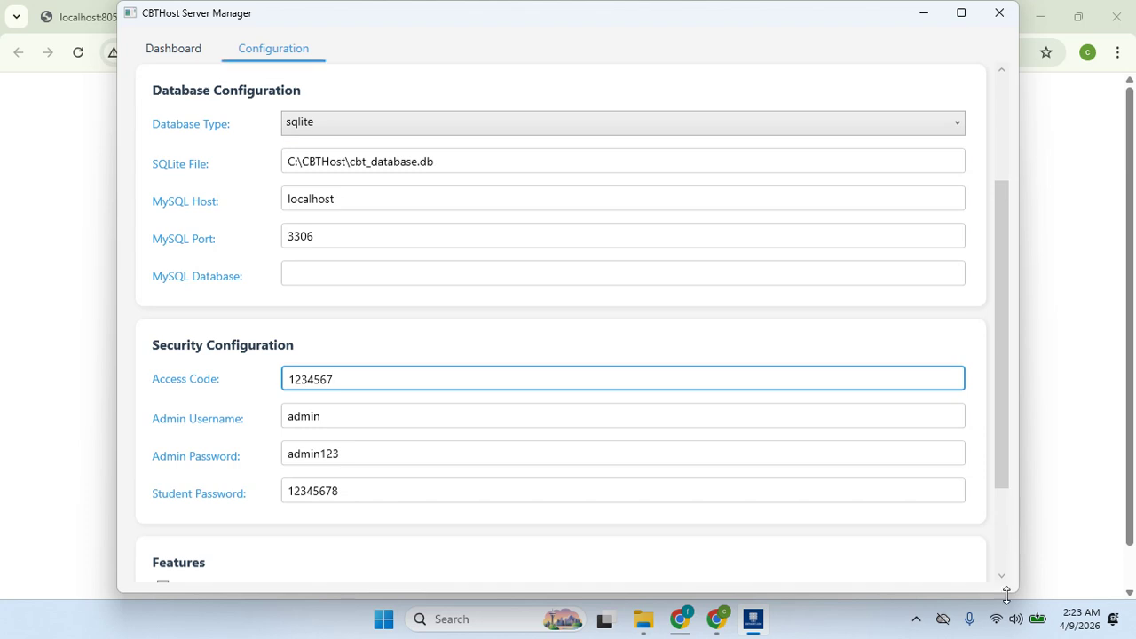
left_click(175, 49)
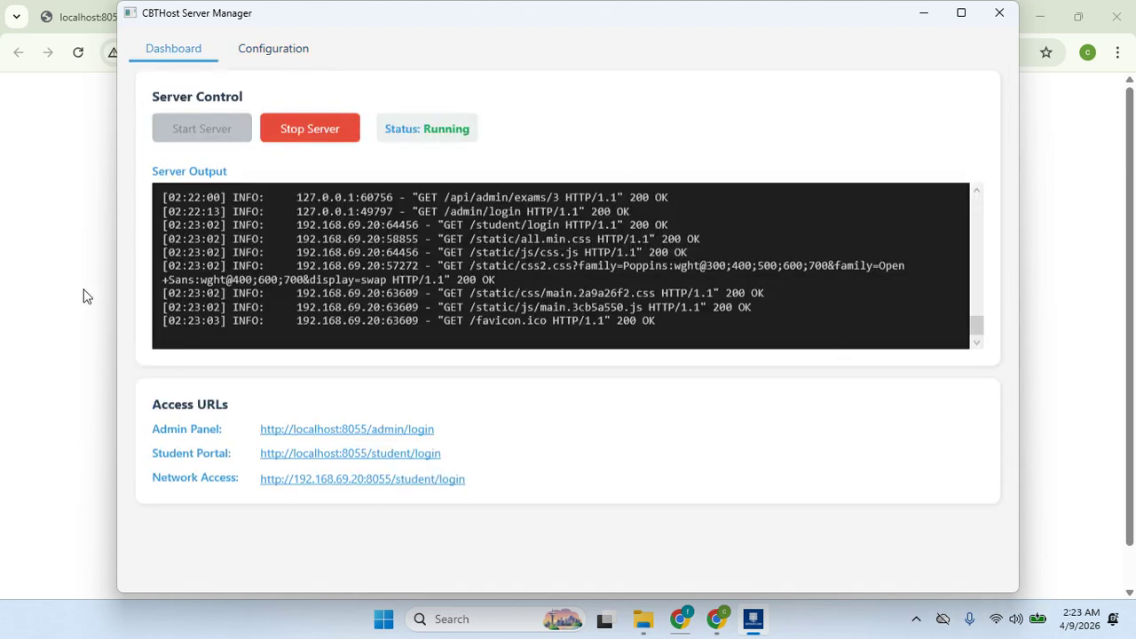
- Check the Student Password under Security Configuration, then return to the portal sign-in page
left_click(71, 286)
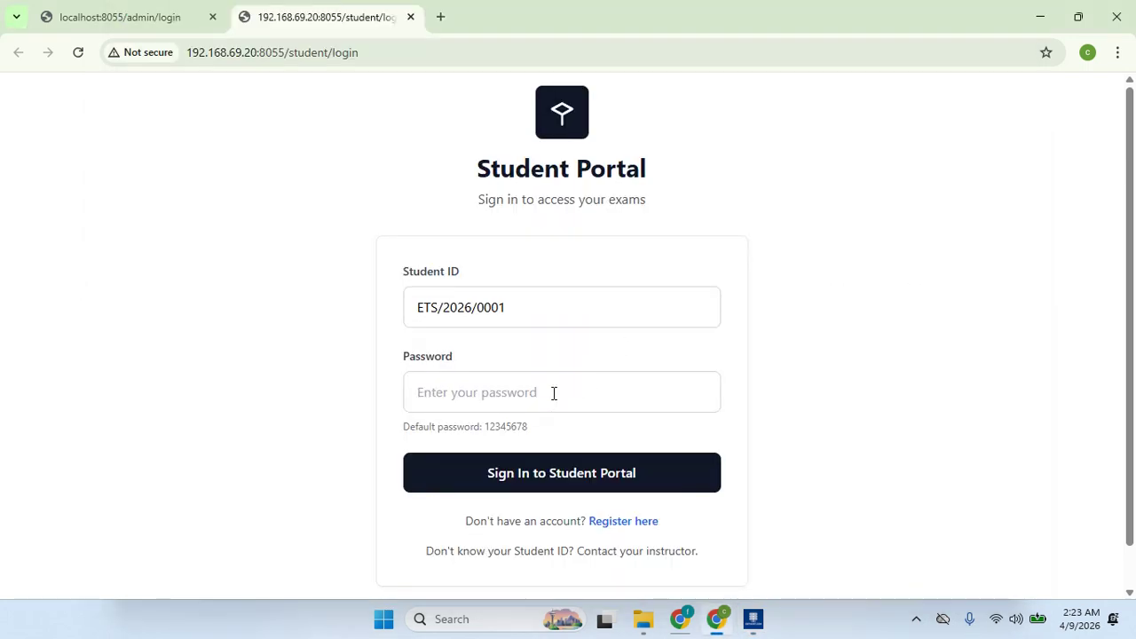
left_click(752, 620)
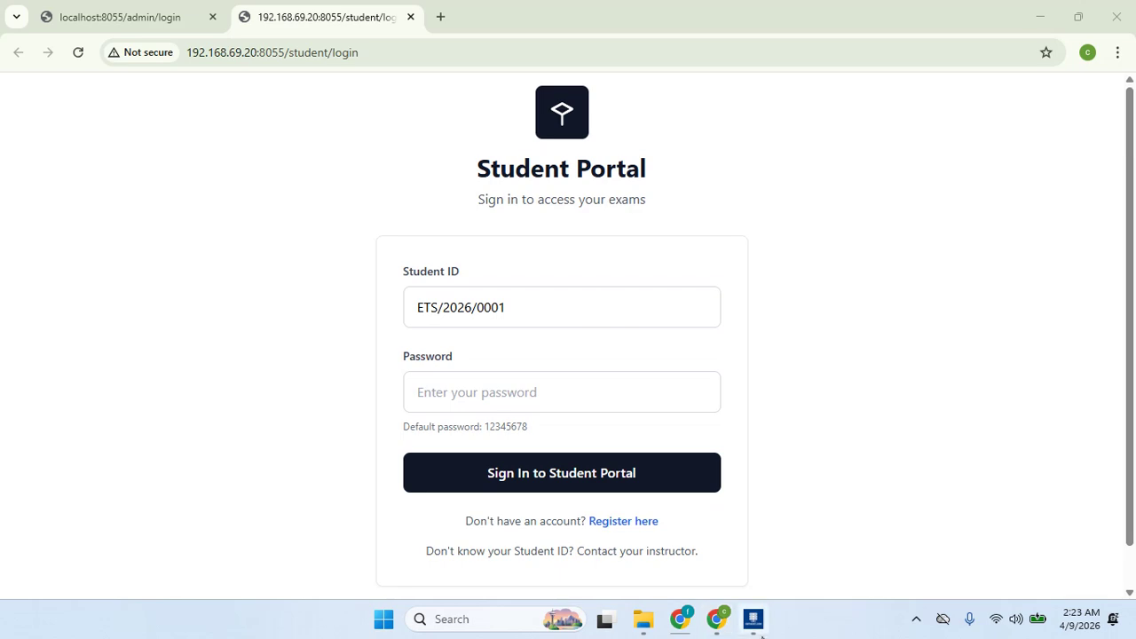
left_click(295, 52)
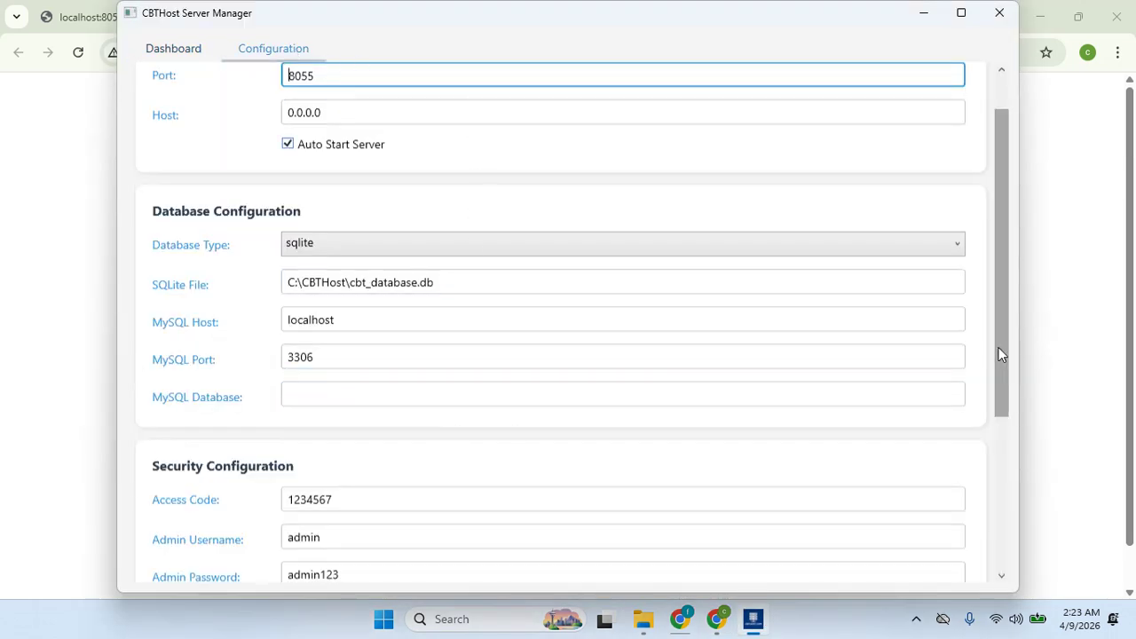
left_click_drag(999, 353, 1002, 486)
left_click(371, 390)
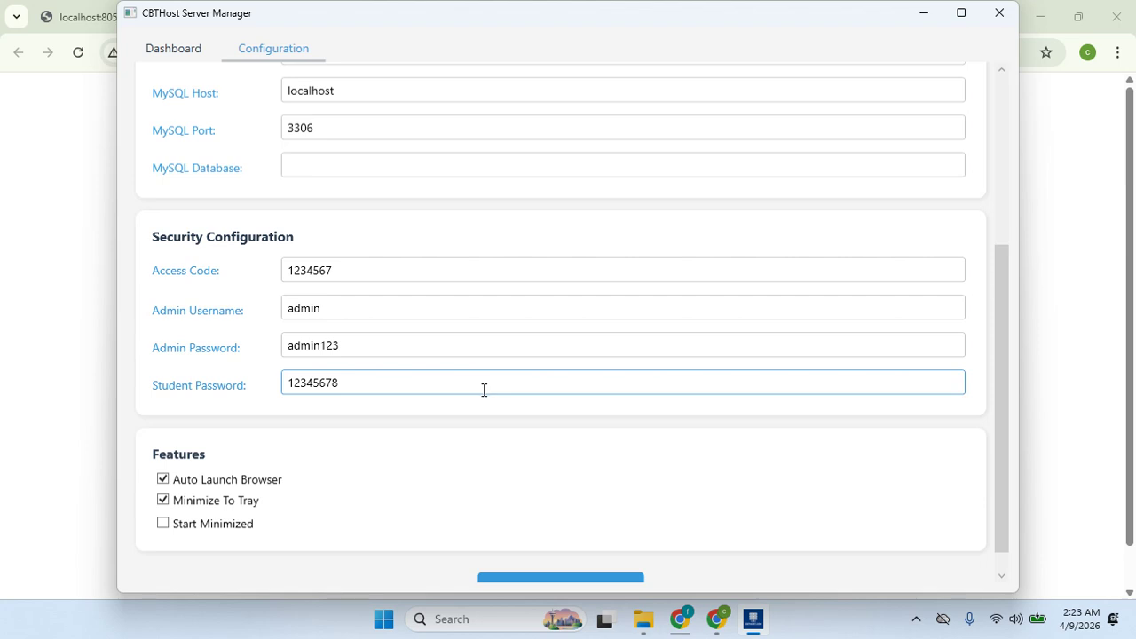
left_click(3, 445)
- Enter the student password, submit the sign-in, and dismiss the save-password prompt
left_click(469, 405)
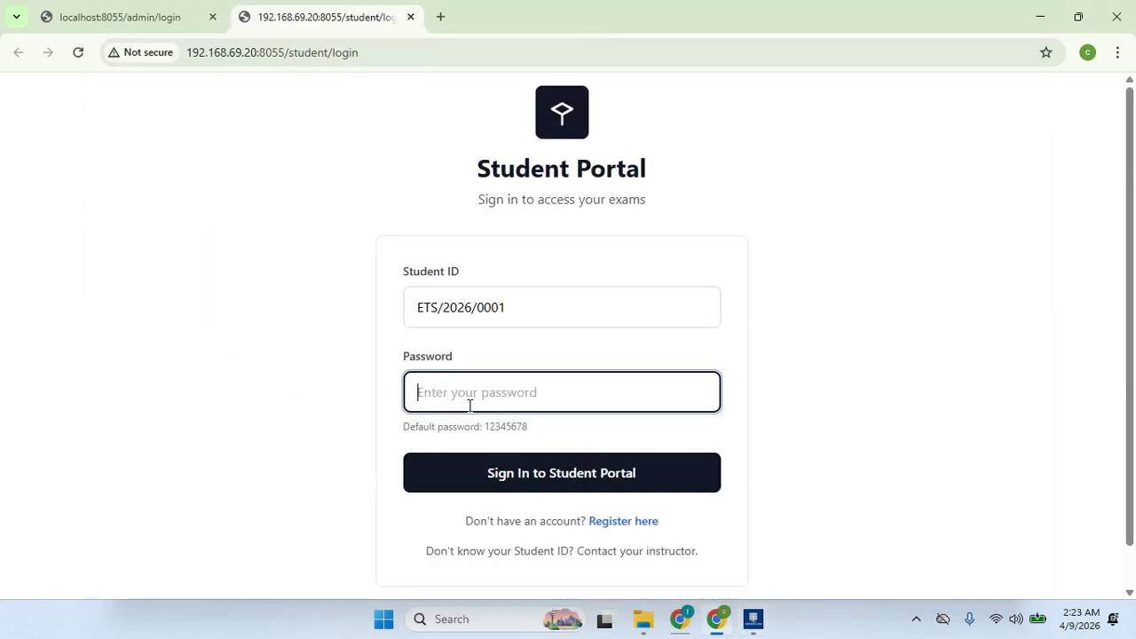
type("12")
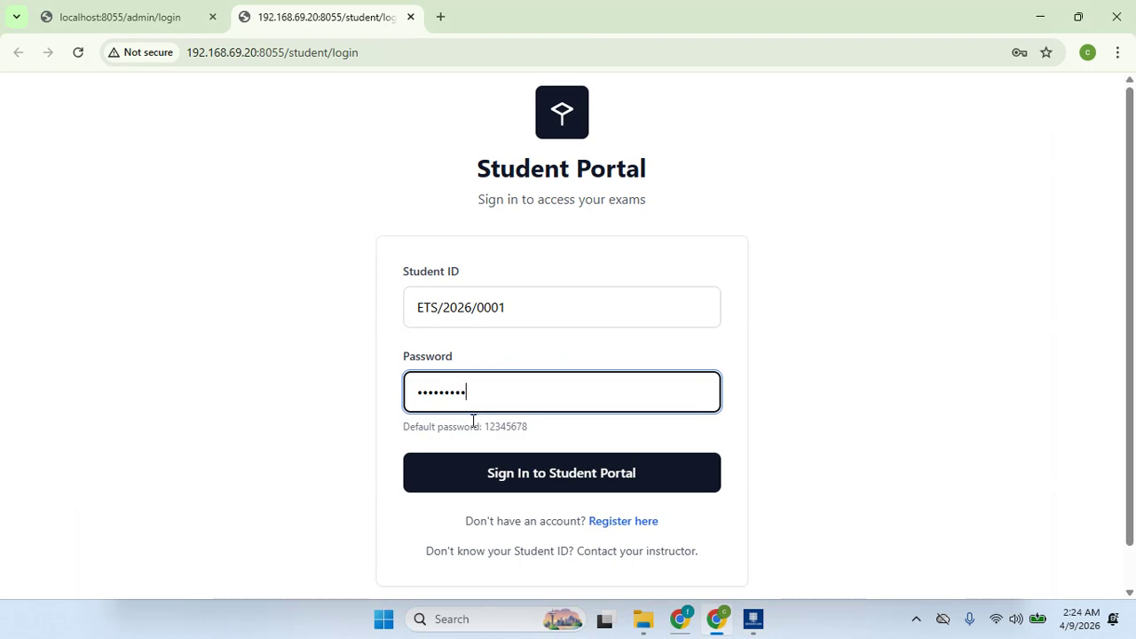
left_click(506, 475)
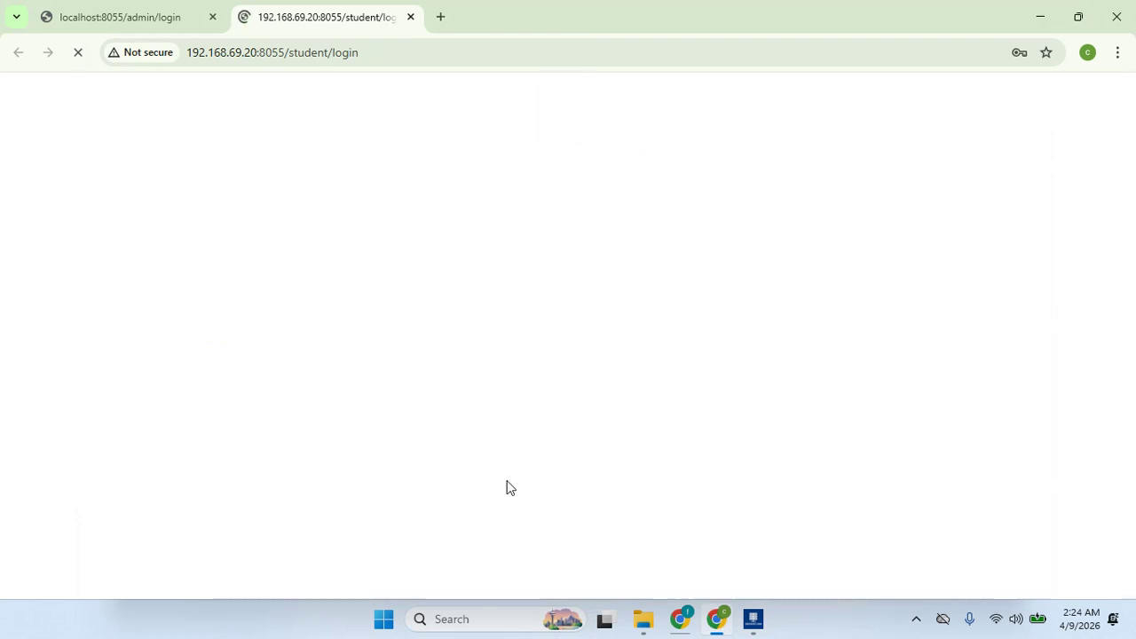
left_click(1038, 93)
- Re-enter the student ID and password after the reload and sign in again
left_click(591, 307)
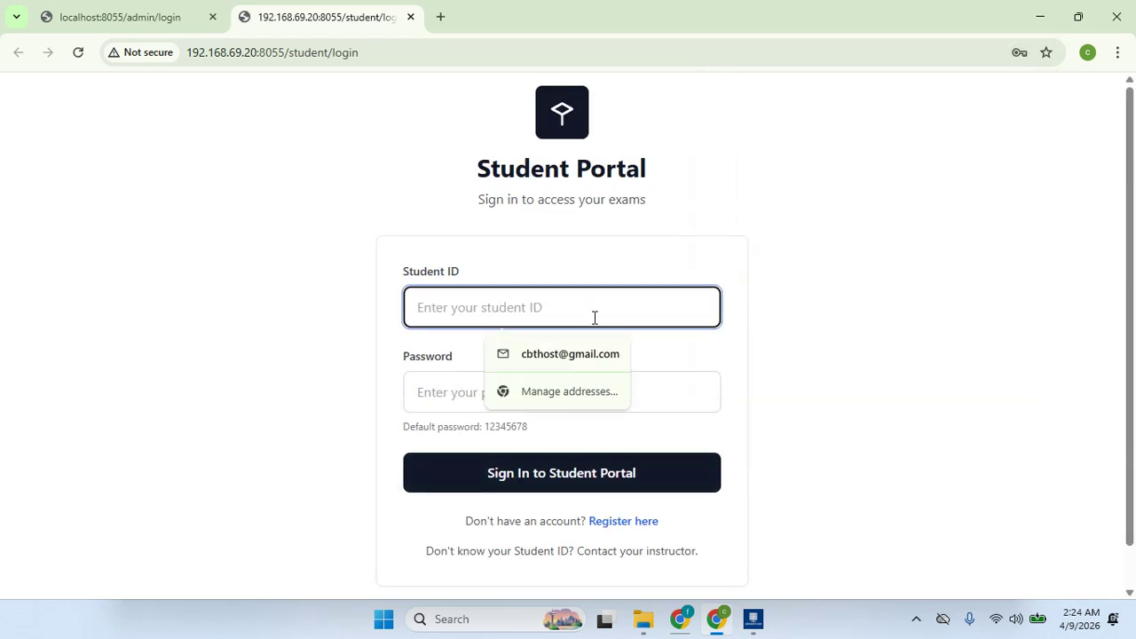
type("ETS/2026/0001")
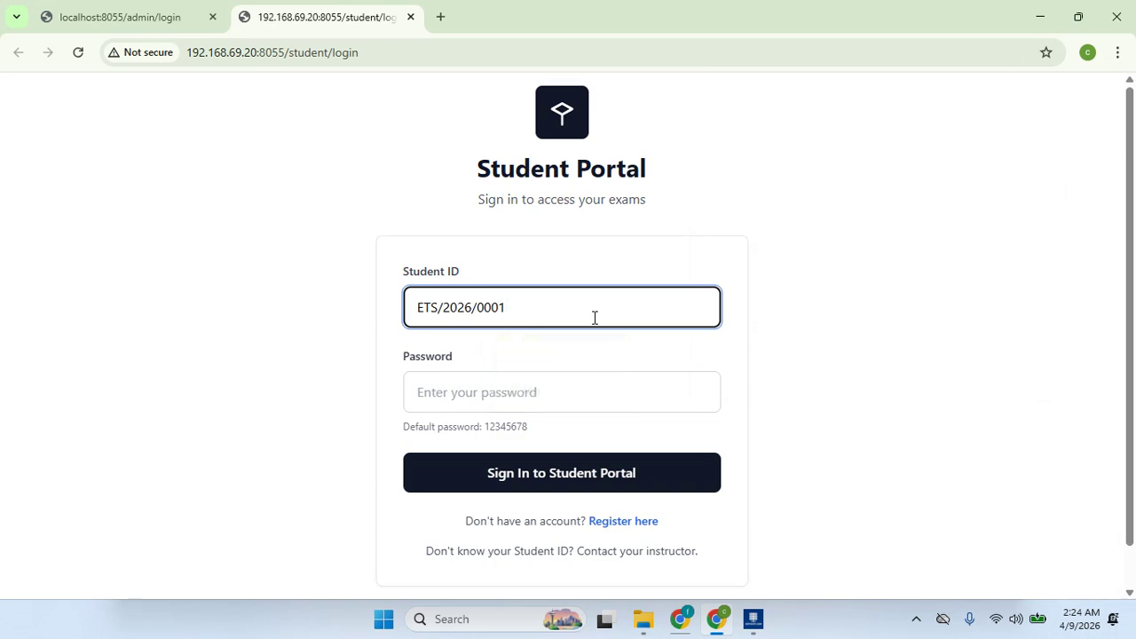
key("Tab")
type("1")
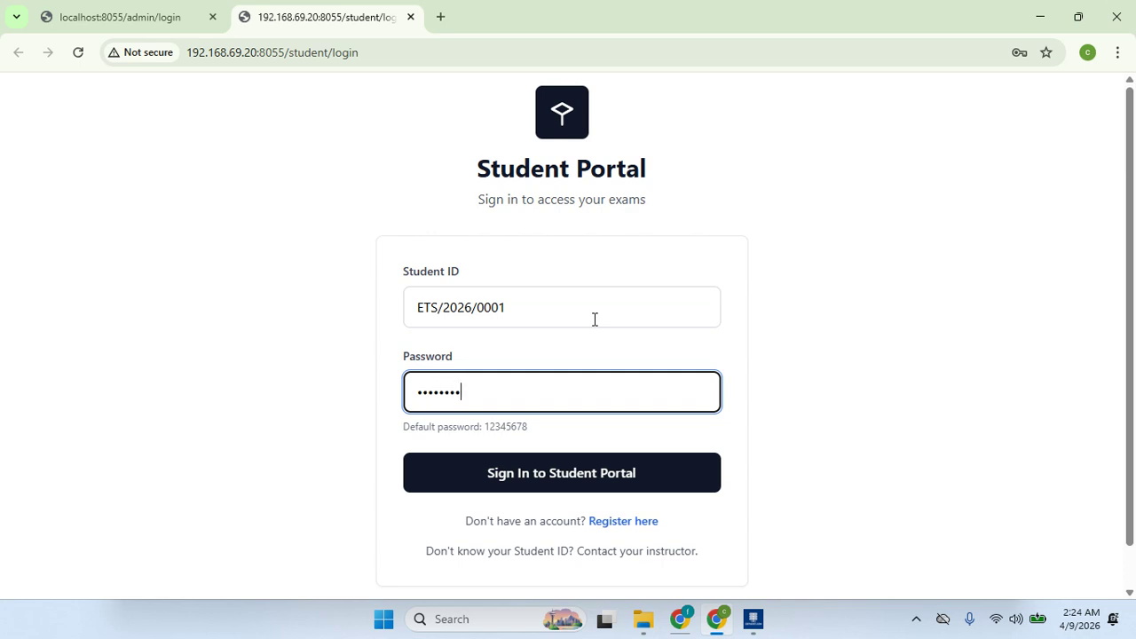
left_click(611, 480)
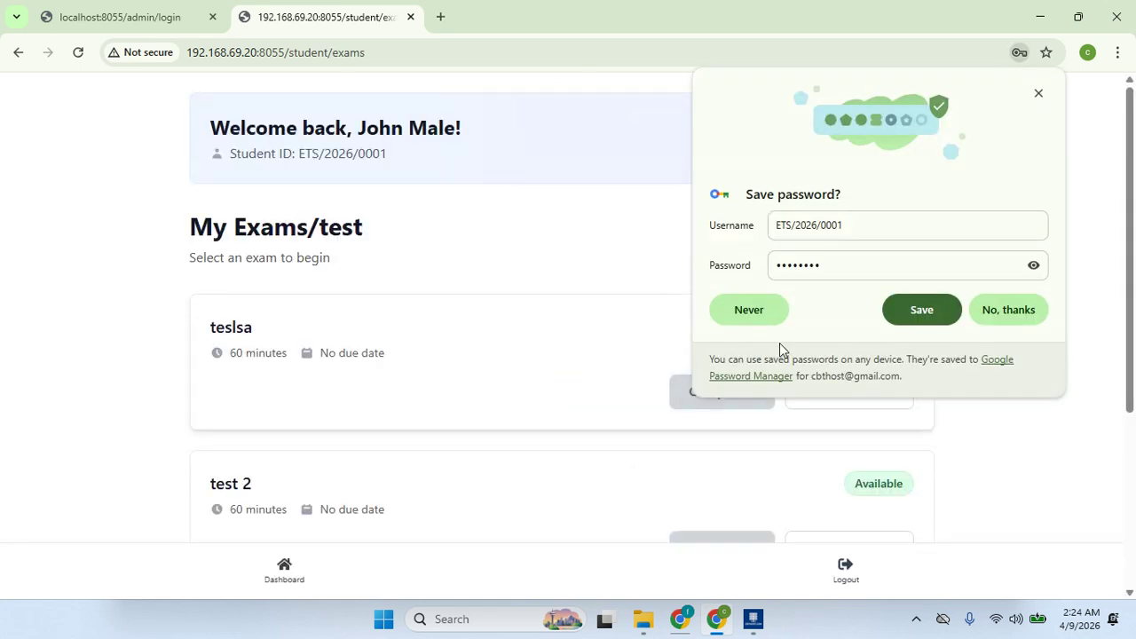
- Save the student's password in the browser and scroll through the My Exams list
left_click(923, 310)
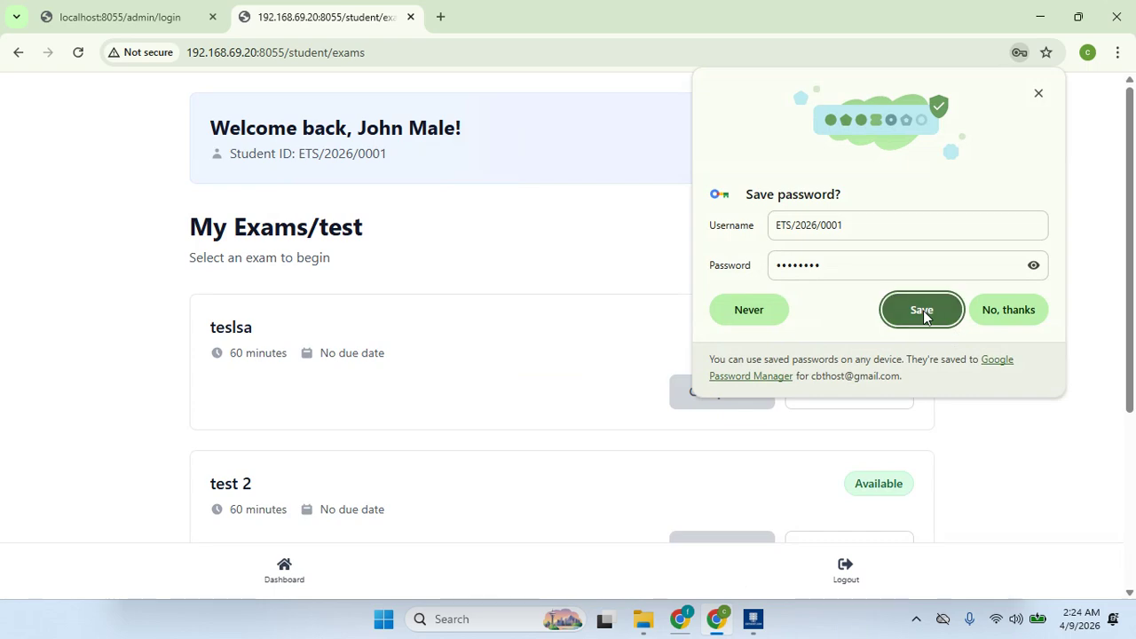
scroll(1134, 176, "down", 1)
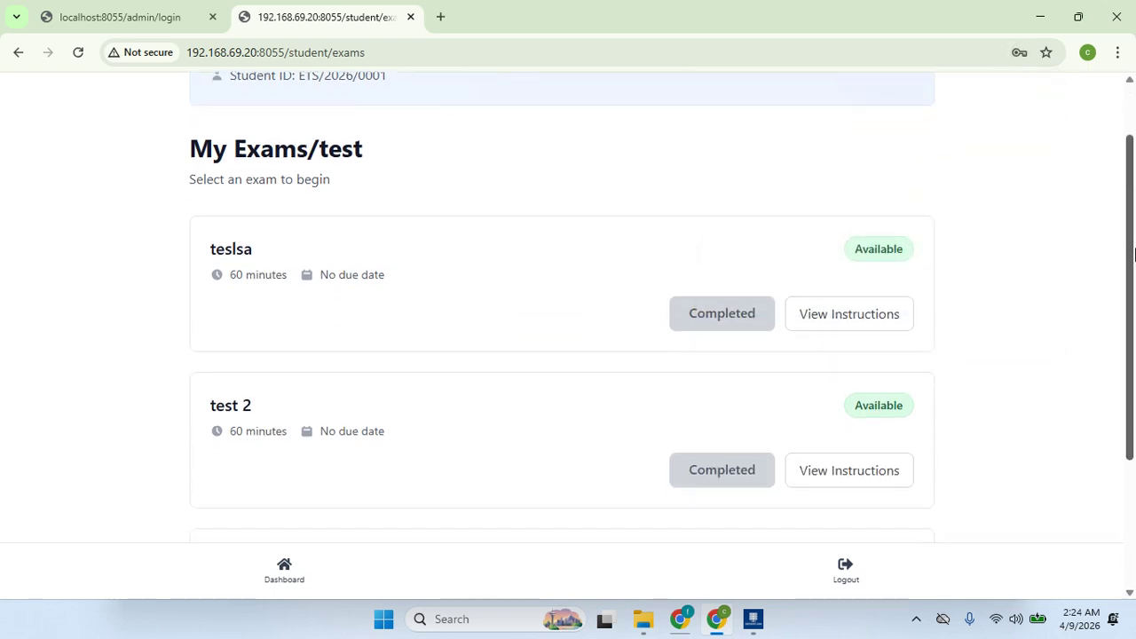
scroll(1134, 176, "up", 1)
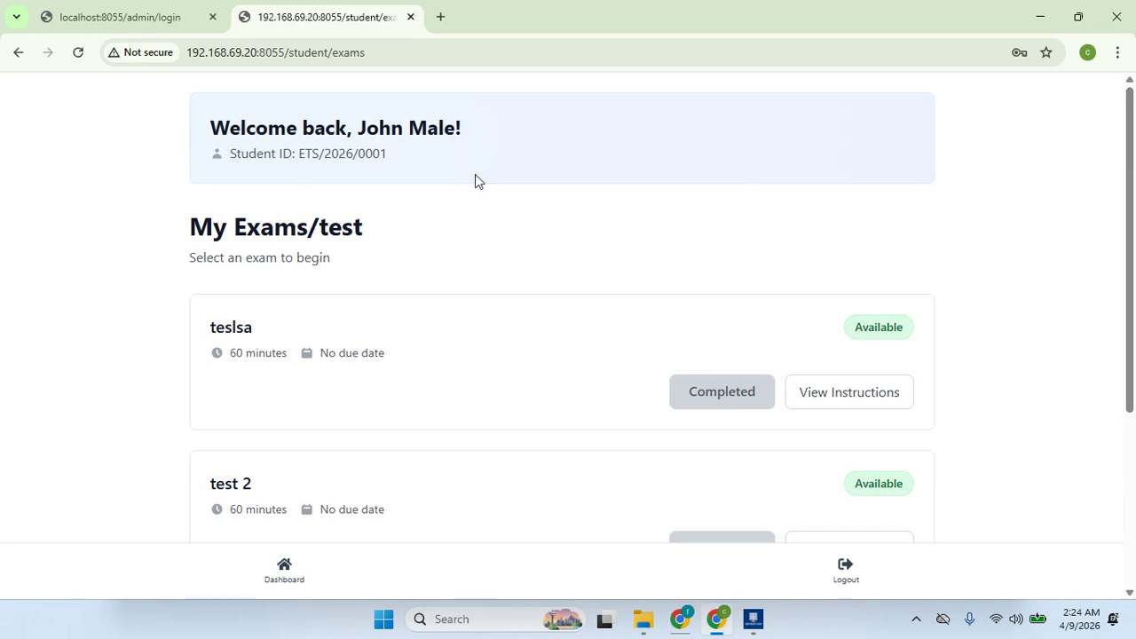
scroll(1134, 309, "down", 2)
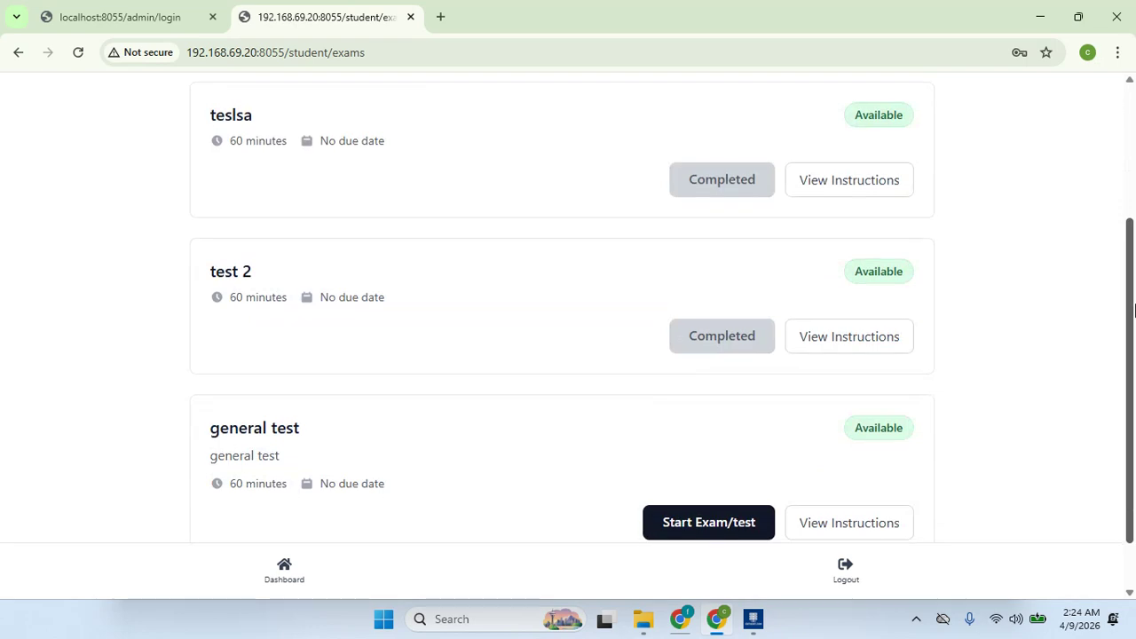
left_click_drag(1134, 308, 1134, 277)
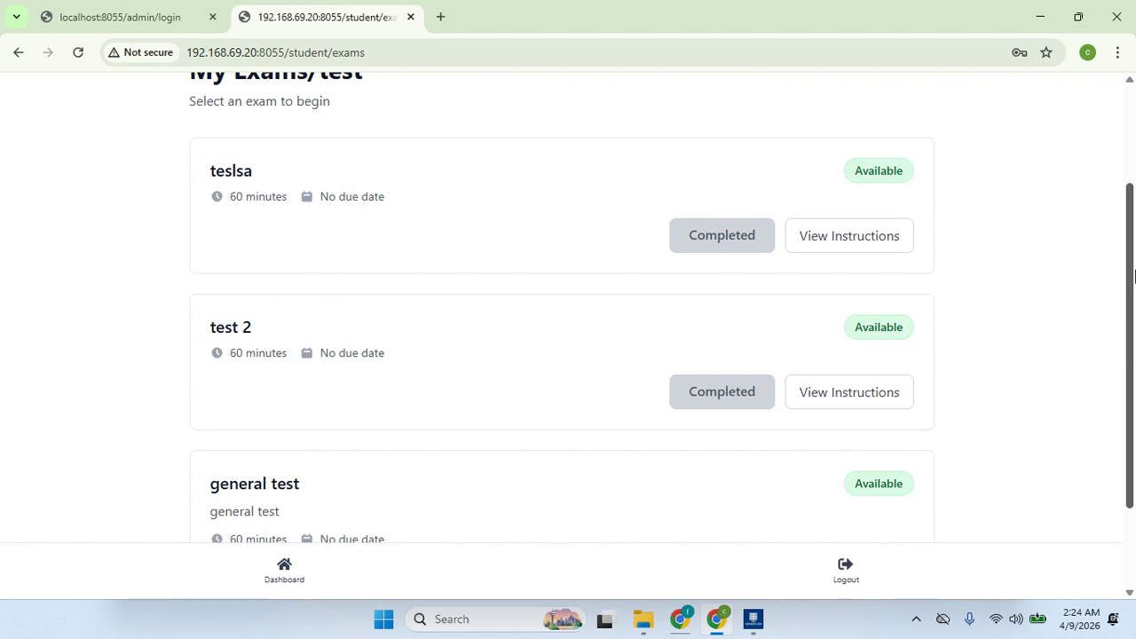
left_click_drag(1134, 277, 1134, 362)
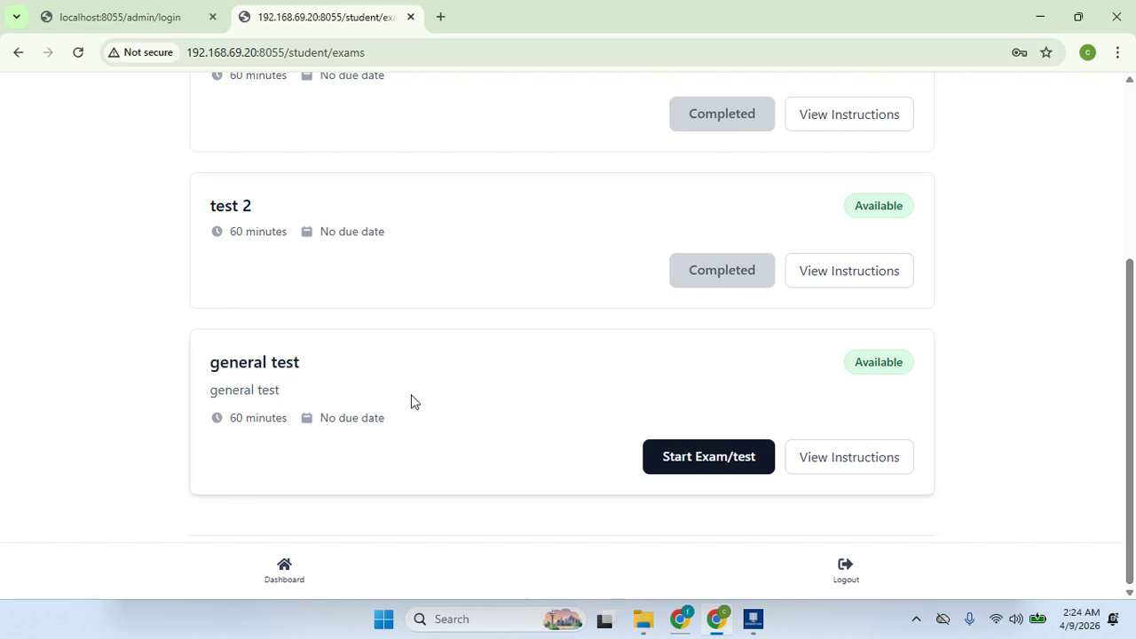
- Start the general test, agree to the exam rules, and continue into the exam
left_click(707, 461)
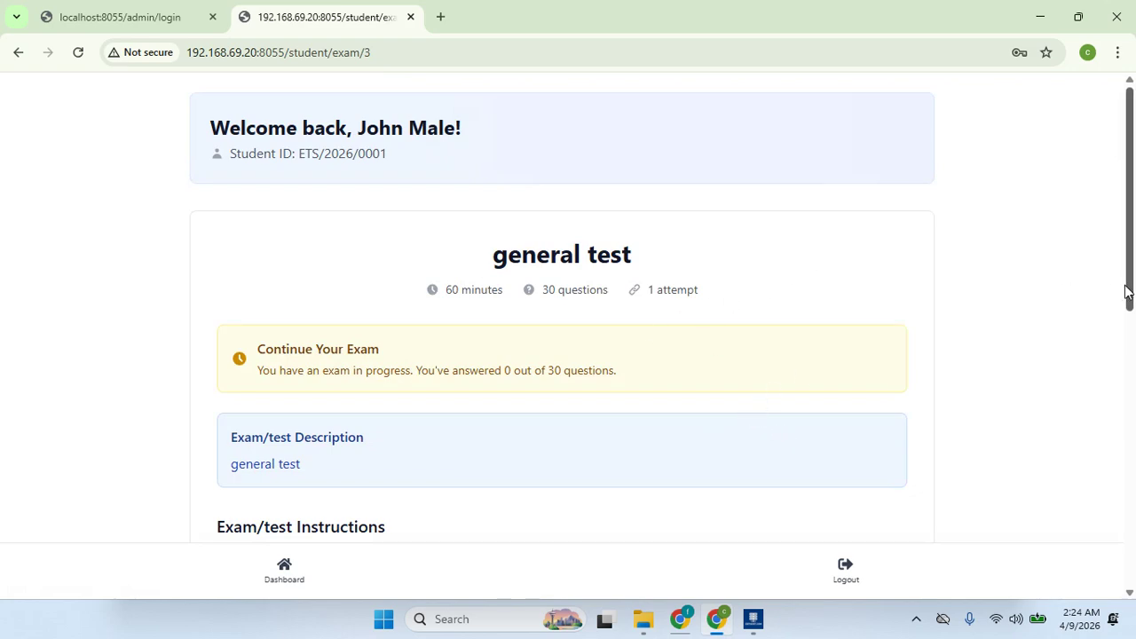
left_click_drag(1131, 264, 1131, 473)
left_click(486, 444)
scroll(1123, 432, "down", 2)
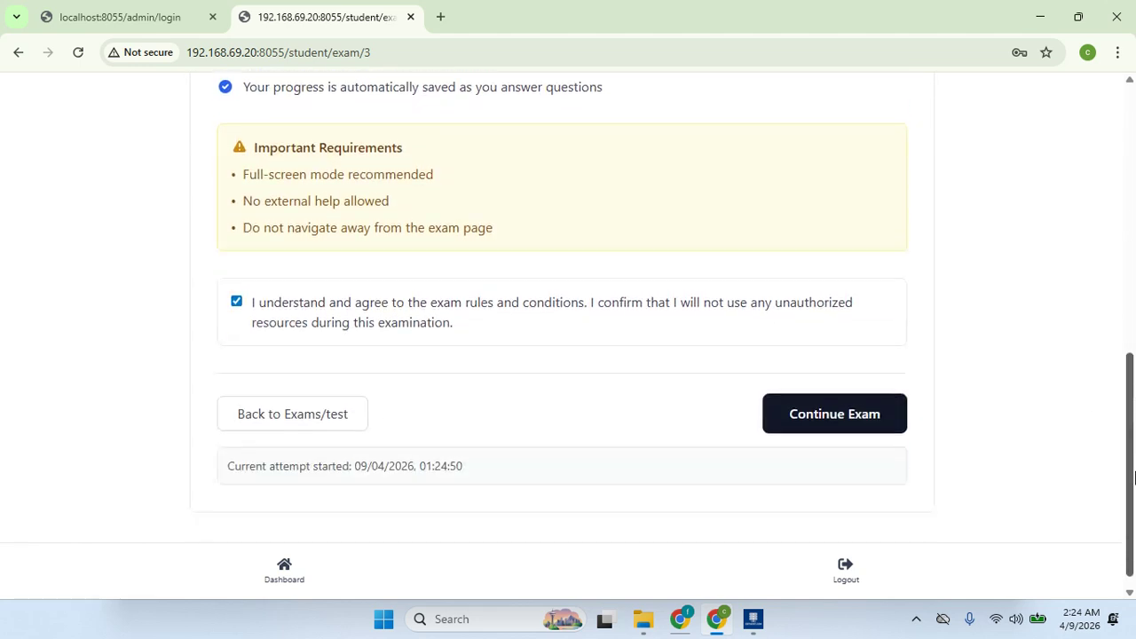
left_click(781, 408)
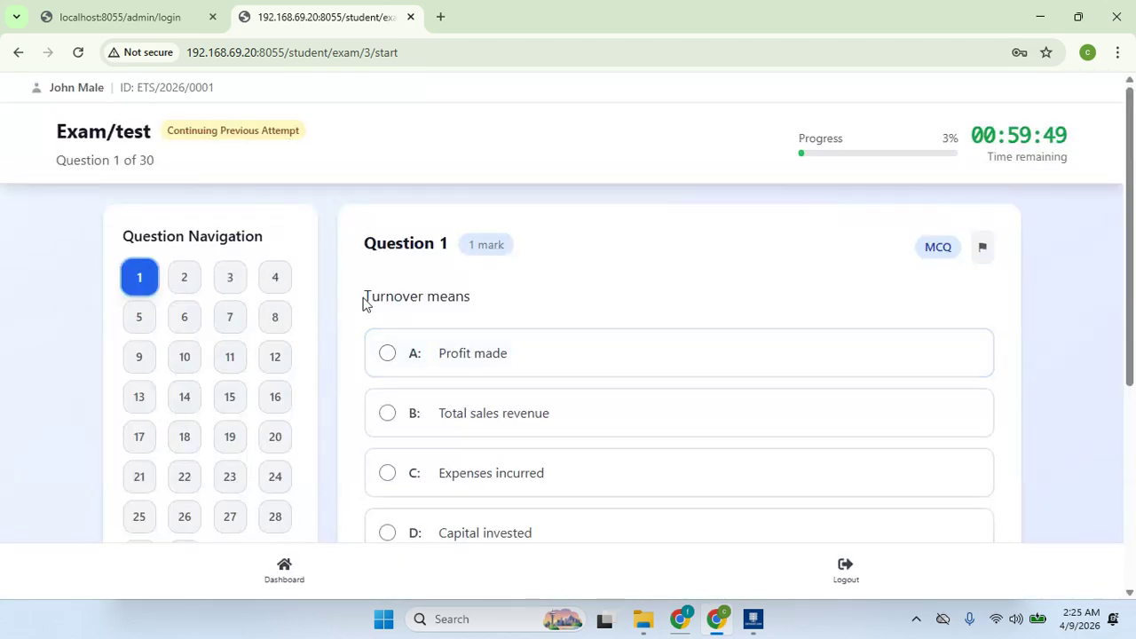
- Answer Q1 'Profit made', Q10 'Offer acceptance and consideration', and Q12 with its first option
left_click(500, 362)
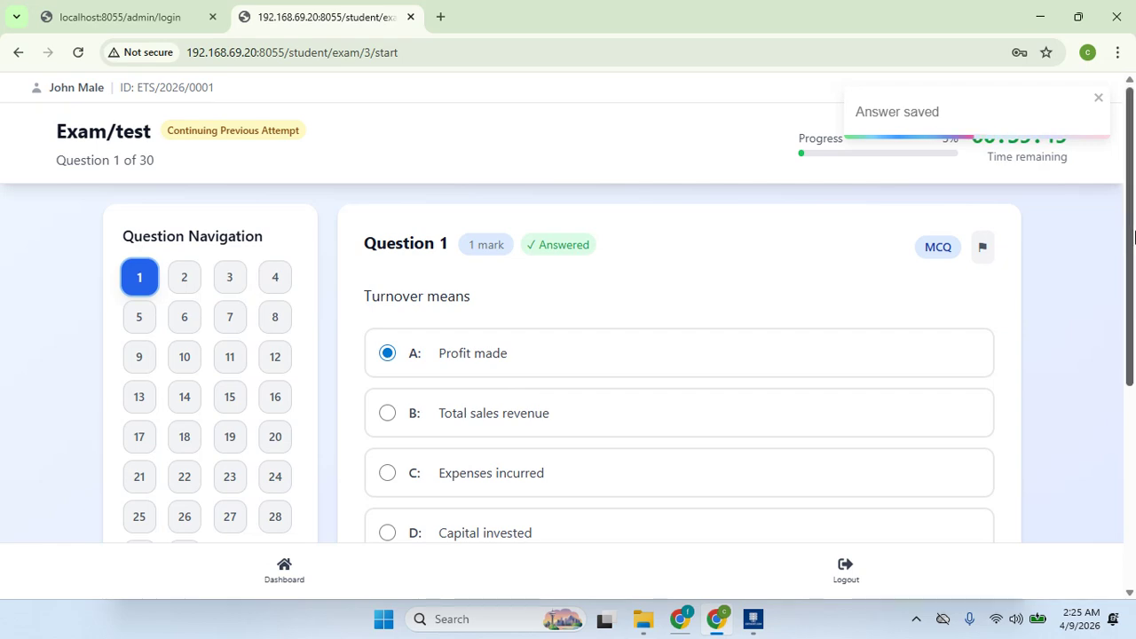
left_click_drag(1131, 235, 1133, 319)
left_click(185, 257)
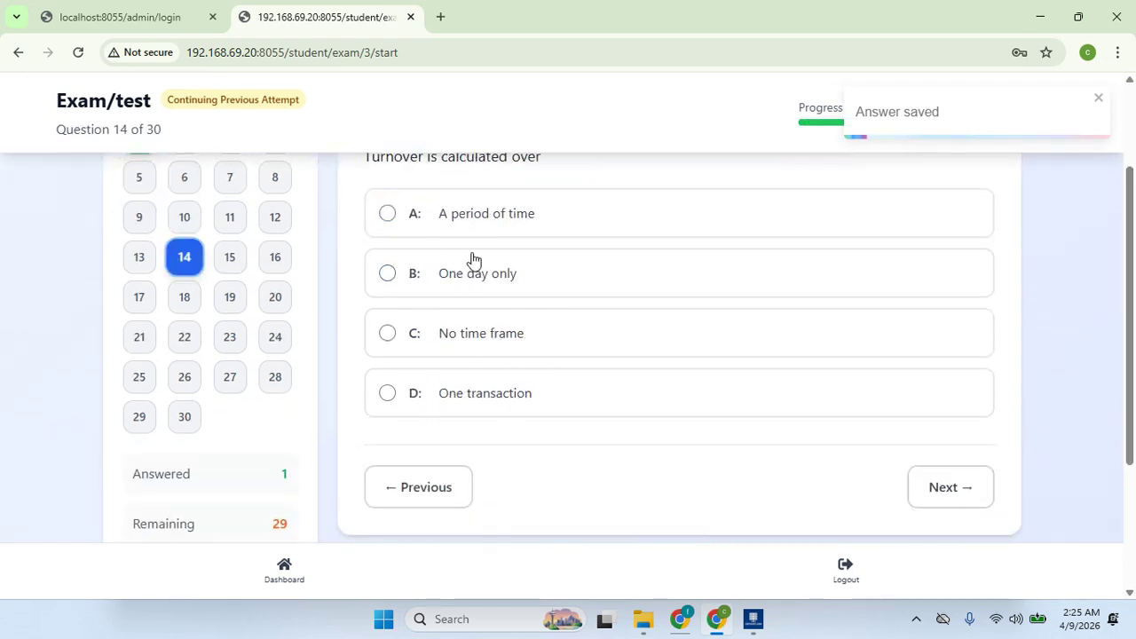
left_click_drag(1134, 282, 1134, 236)
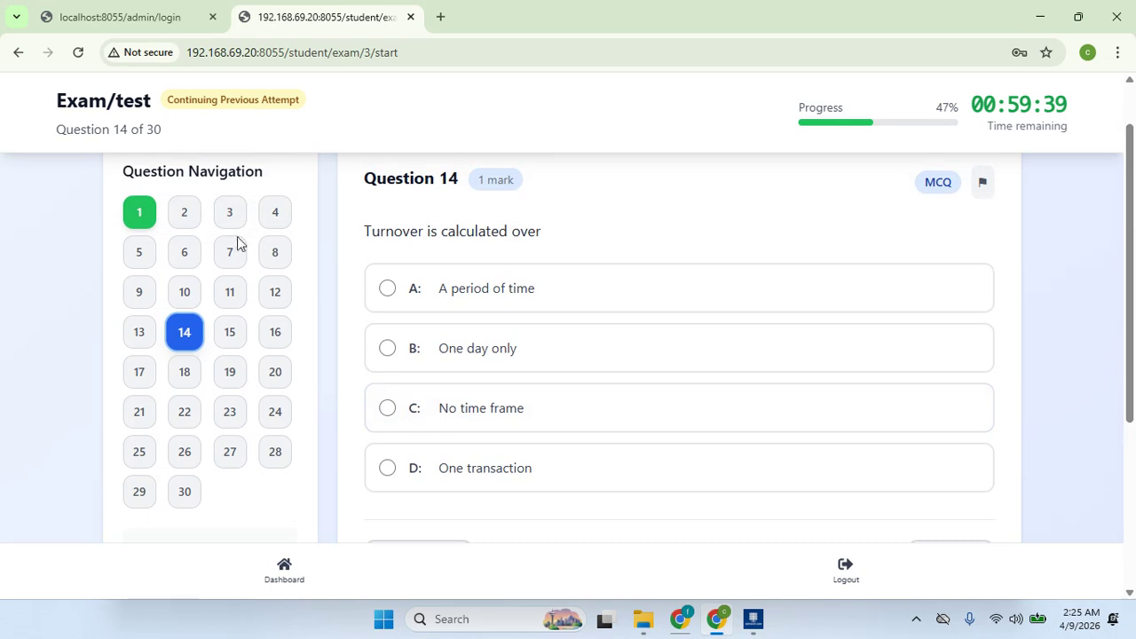
left_click(186, 292)
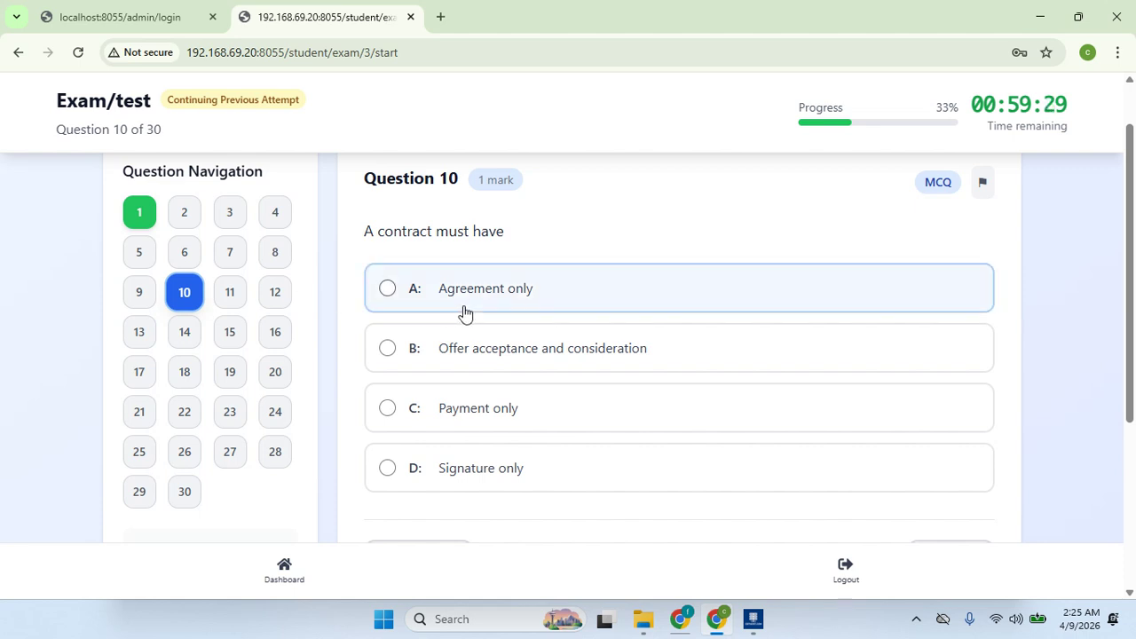
left_click(565, 339)
left_click(273, 292)
left_click(565, 307)
- Answer Q14 'One day only', Q23 'No interest', Q15 'Poor business', Q19 'Sales minus Purchases'
left_click(185, 331)
left_click(442, 350)
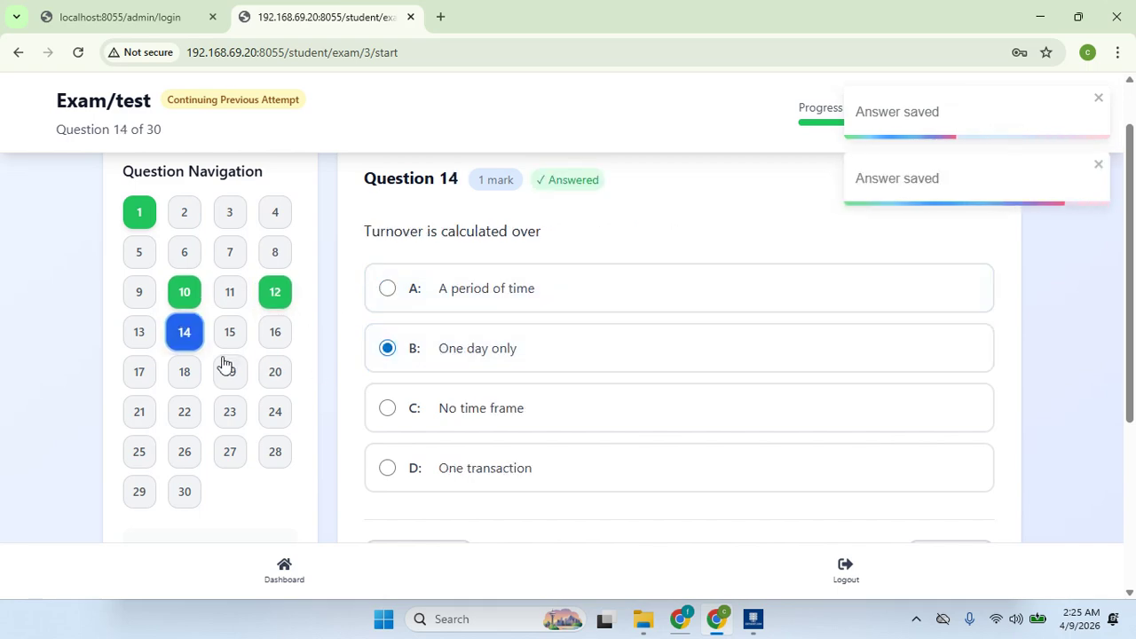
left_click(231, 413)
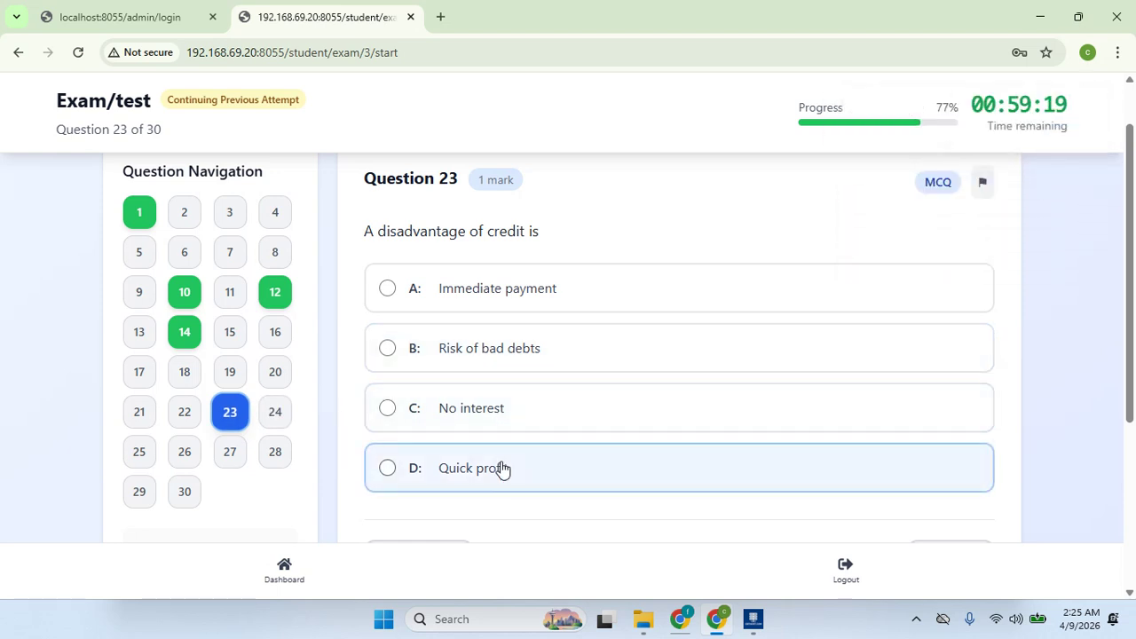
left_click(497, 409)
scroll(355, 368, "up", 1)
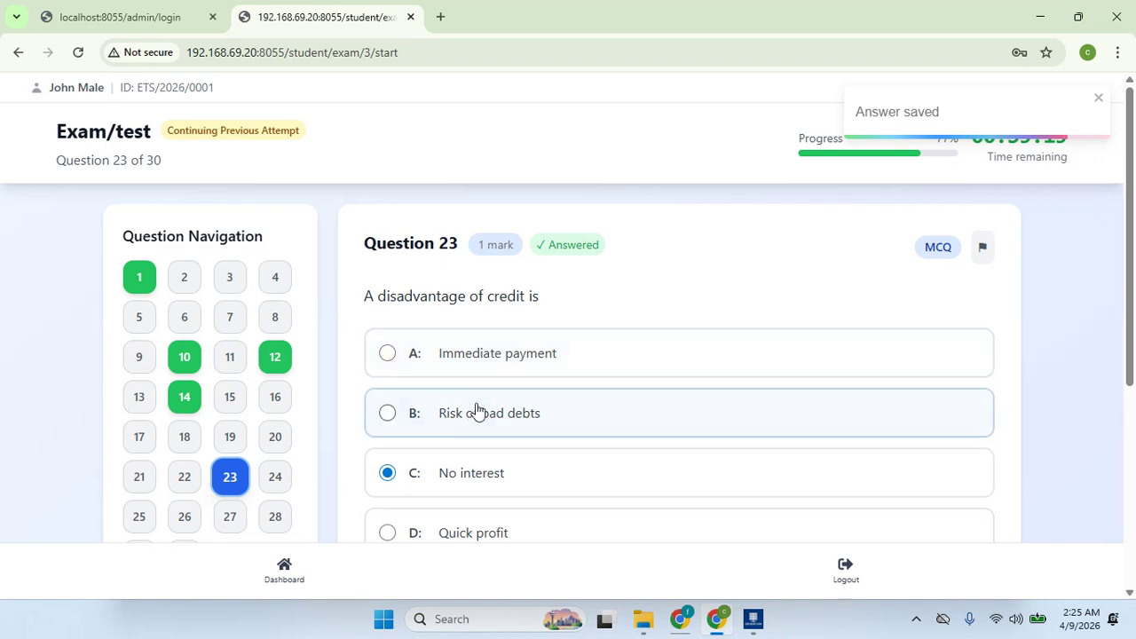
left_click(242, 401)
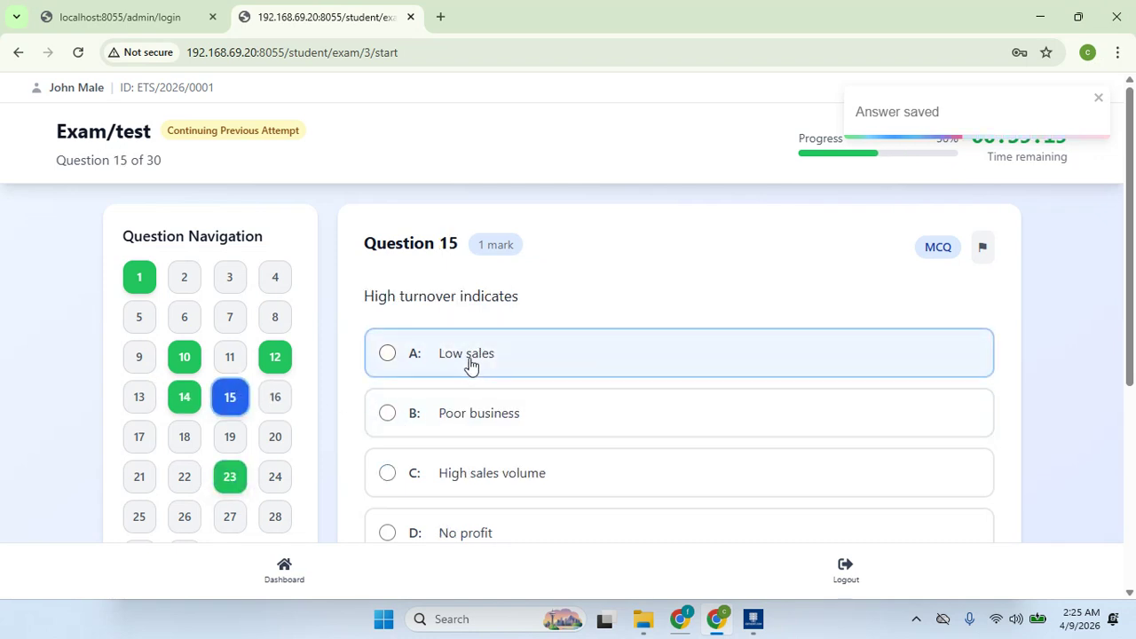
left_click(472, 431)
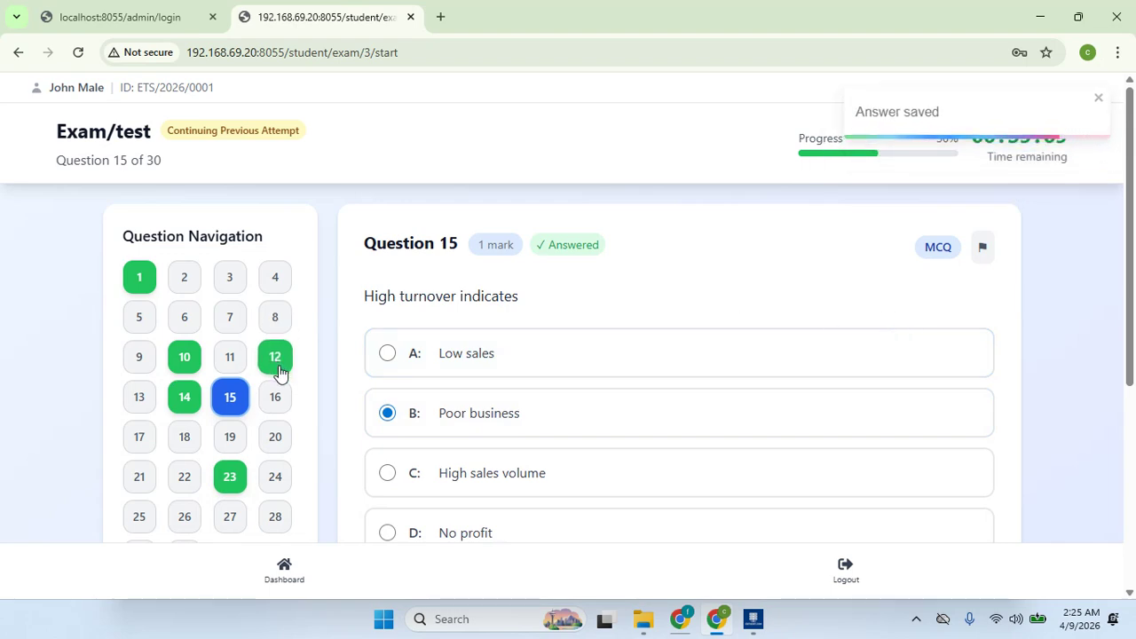
left_click(231, 436)
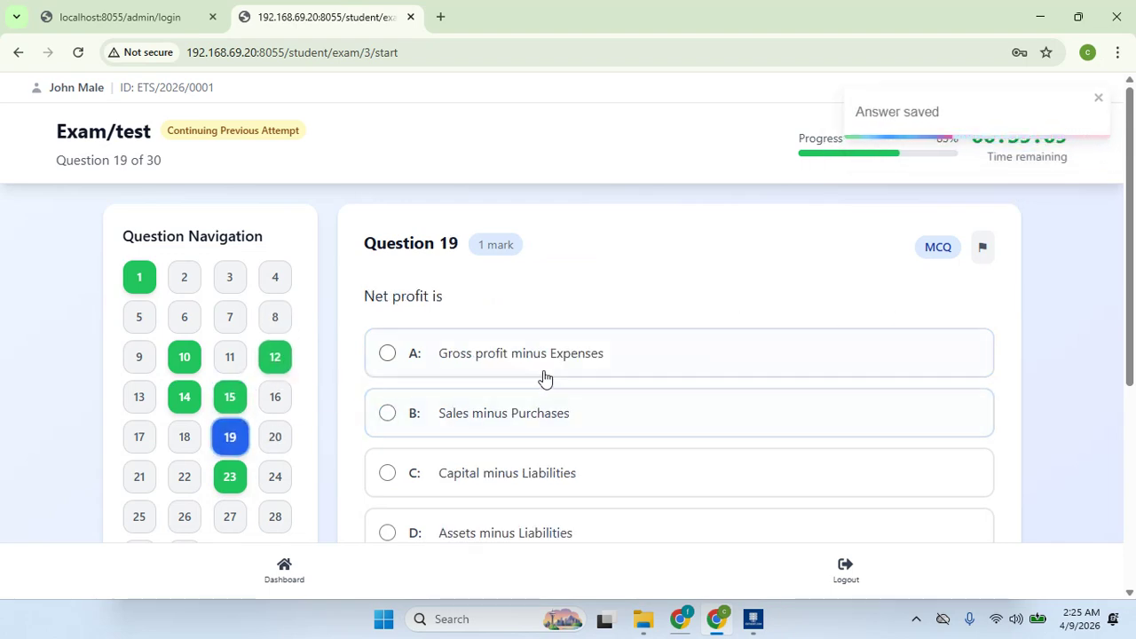
left_click(551, 418)
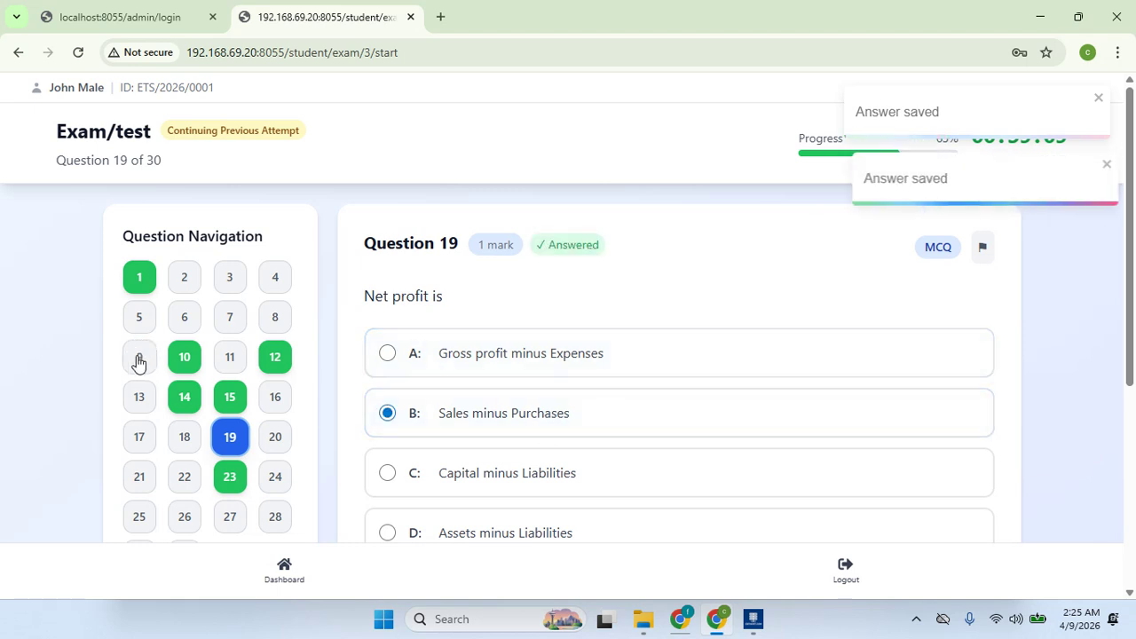
- Answer Q9 'Promise', Q16 'Wealth used to produce more wealth', Q24 'Encourages business expansion', Q27 'Profit'
left_click(137, 357)
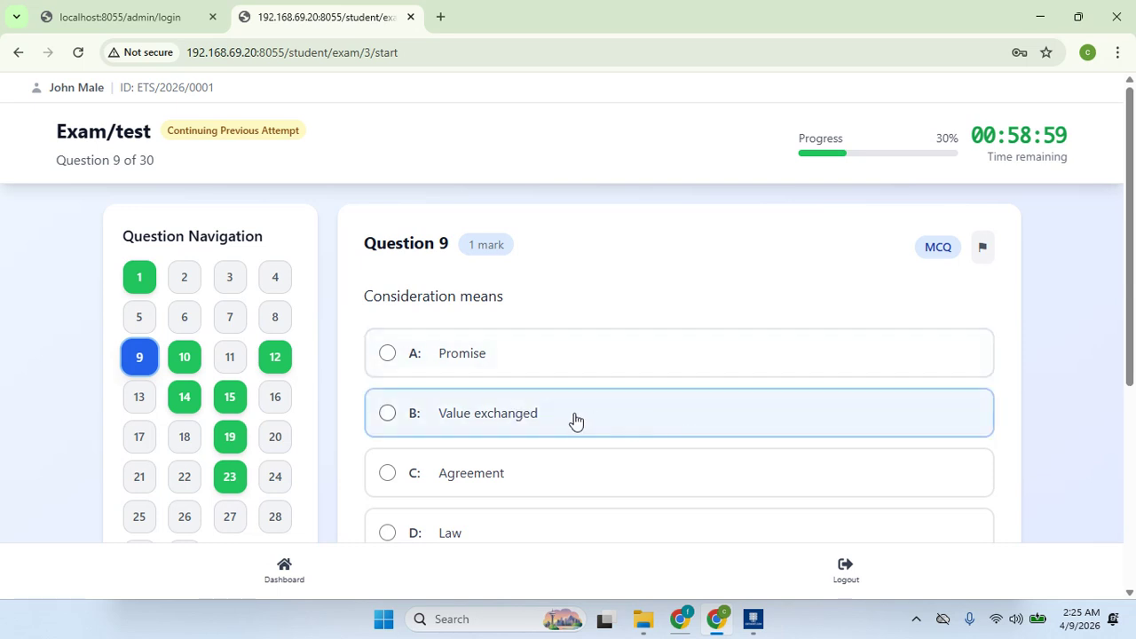
left_click_drag(1132, 332, 1134, 429)
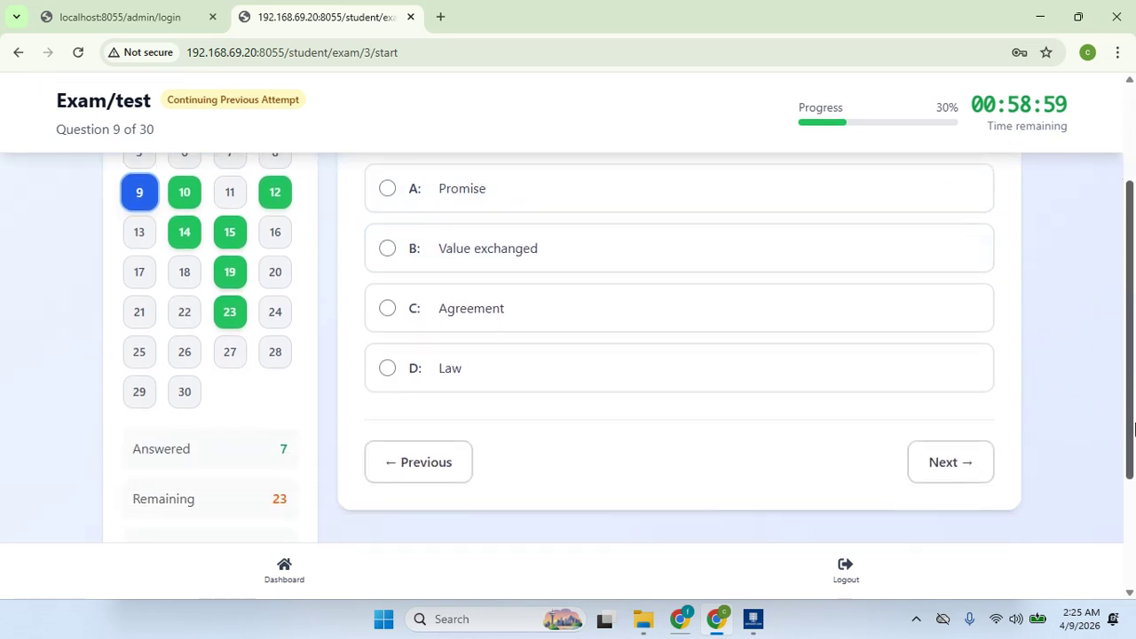
scroll(1133, 430, "up", 1)
left_click(535, 301)
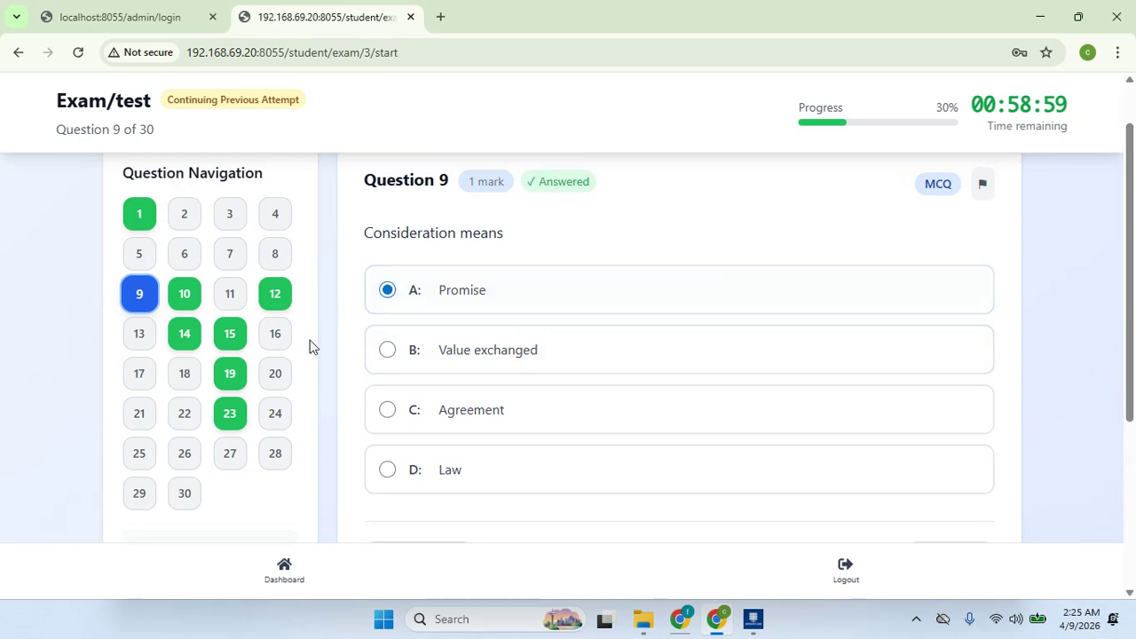
left_click(276, 348)
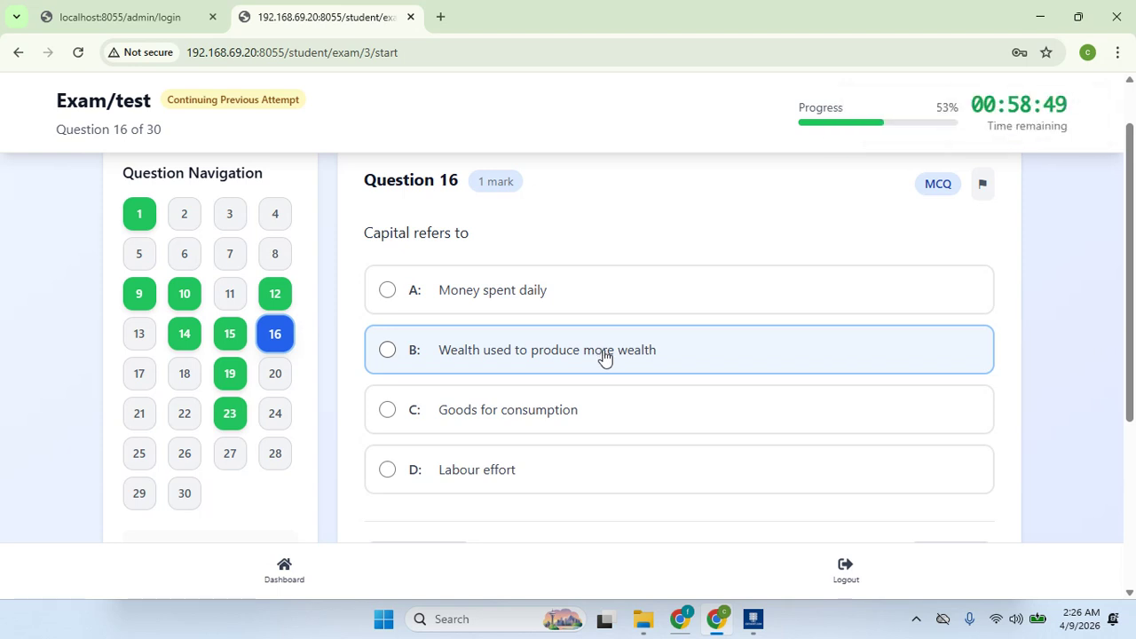
left_click(603, 358)
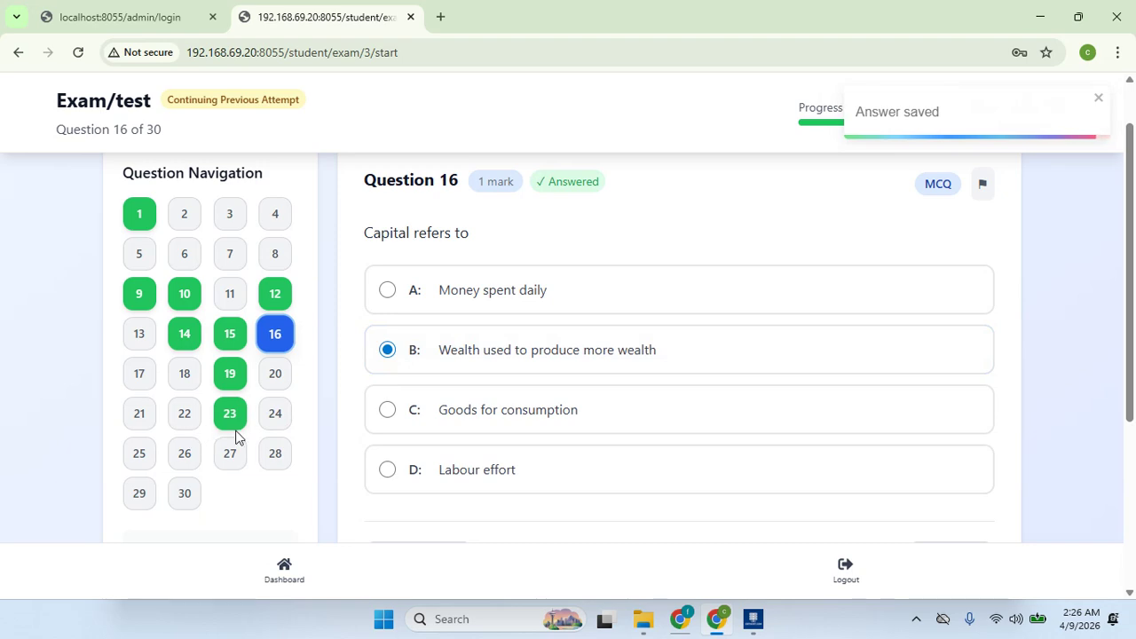
left_click(280, 420)
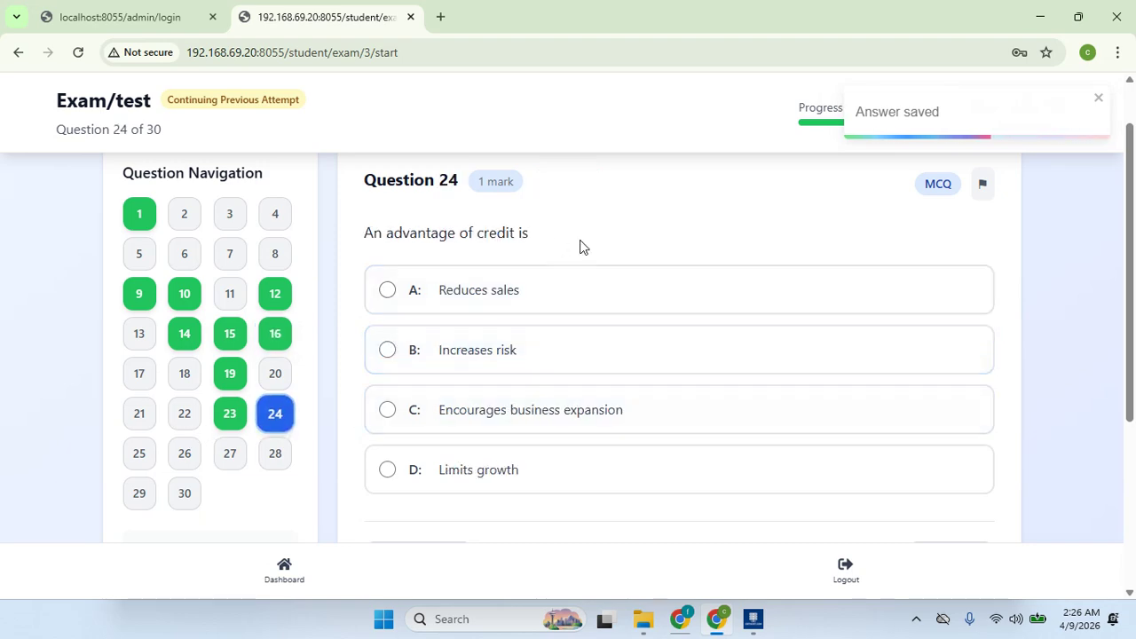
left_click(552, 419)
left_click(229, 457)
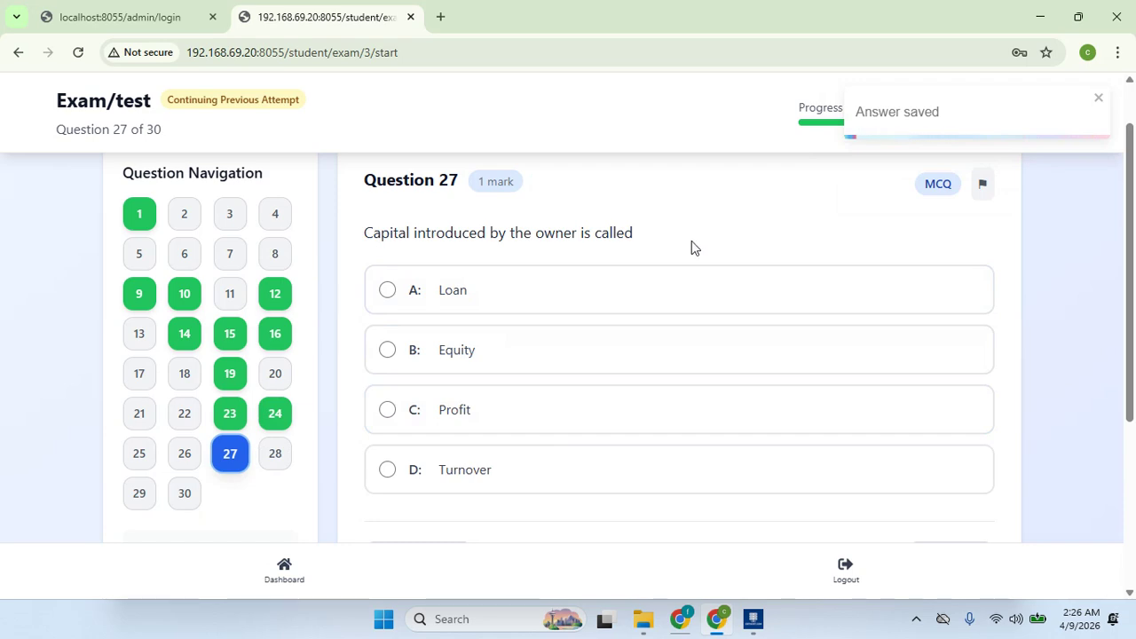
left_click(603, 411)
- Answer Q18 'Reduces capital', Q17 'Expenses greater than Income', Q11 'Personal life', Q8 'Illegal'
left_click(280, 465)
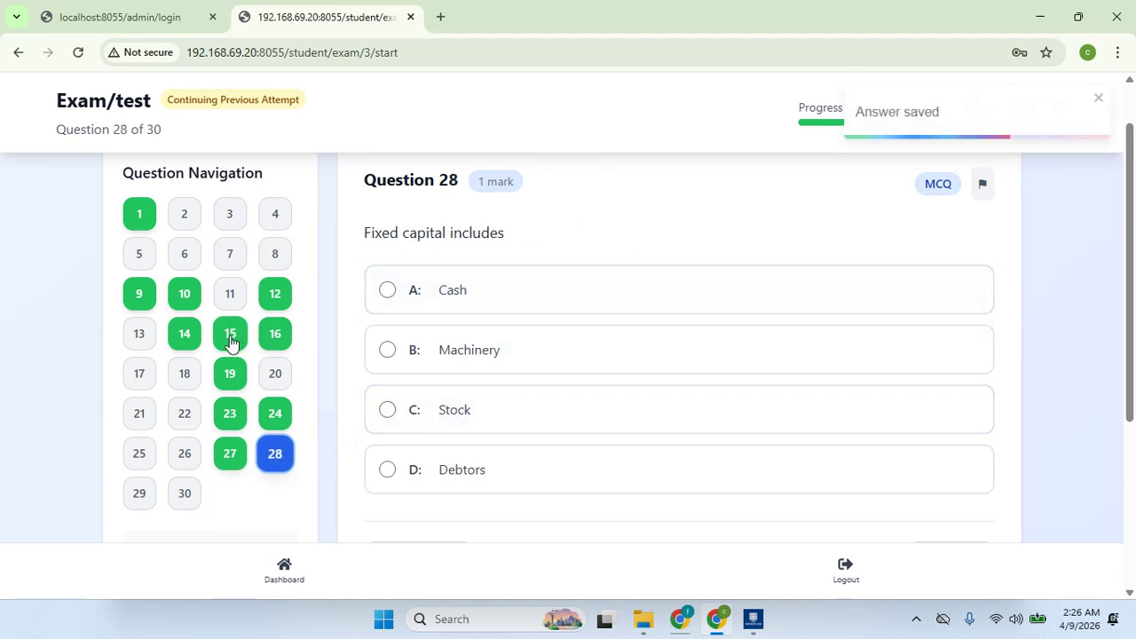
left_click(185, 374)
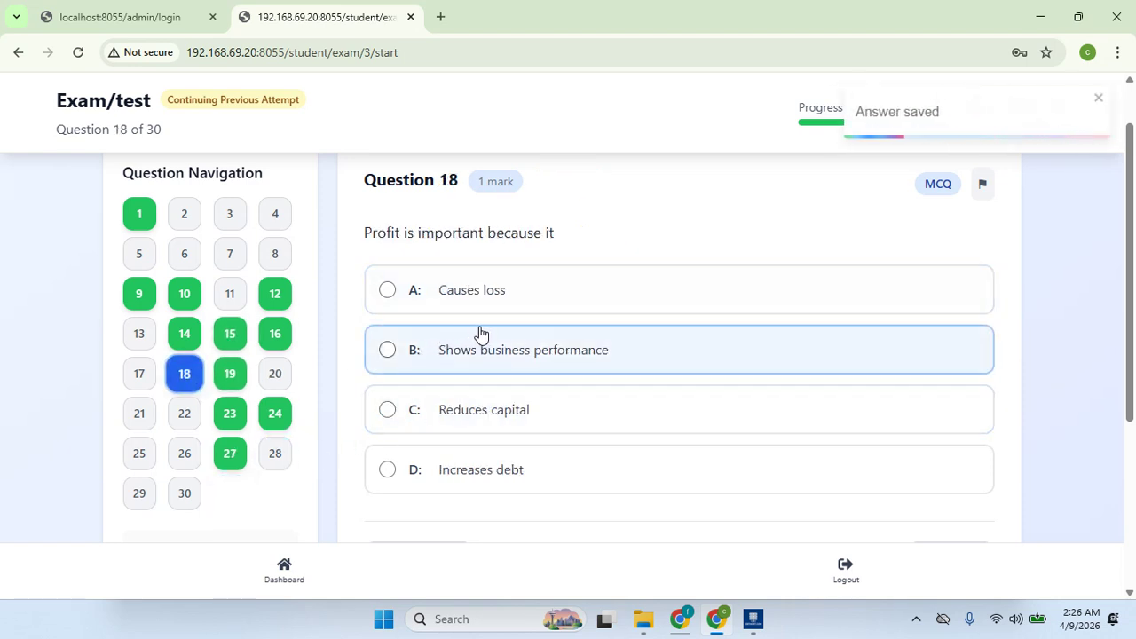
left_click(535, 411)
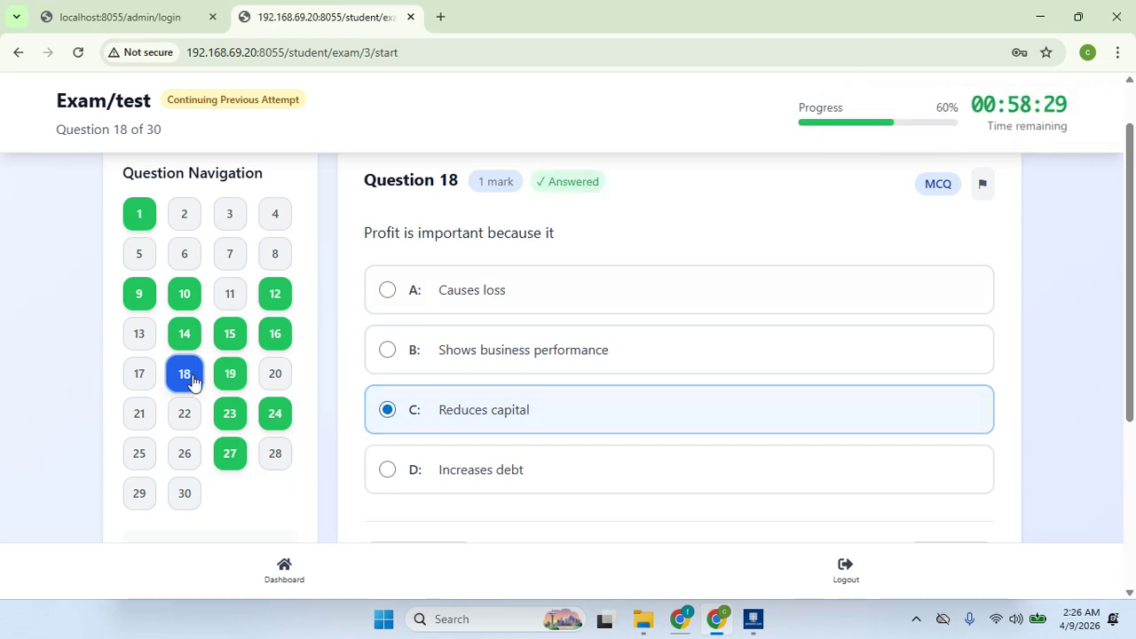
left_click(139, 375)
left_click(493, 366)
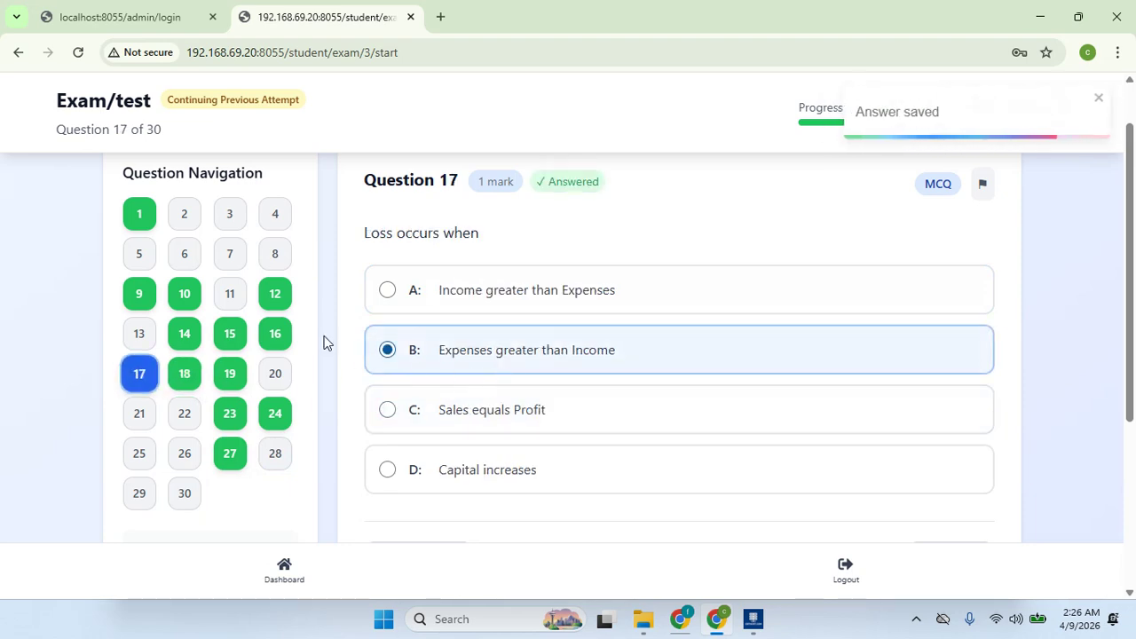
left_click(231, 294)
left_click(435, 289)
left_click(275, 254)
left_click(444, 282)
- Answer Q4 'Government', Q2 'Sole proprietorship', Q3 'No liability', Q22 'Purchases journal'
left_click(282, 218)
left_click(455, 403)
left_click(184, 215)
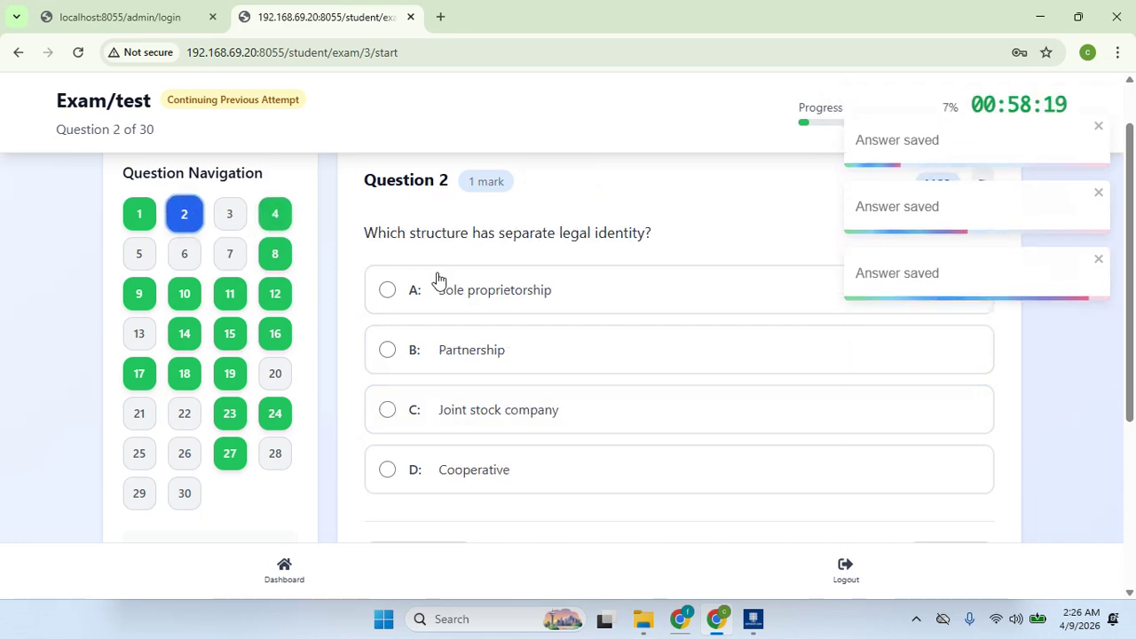
left_click(501, 304)
left_click(229, 214)
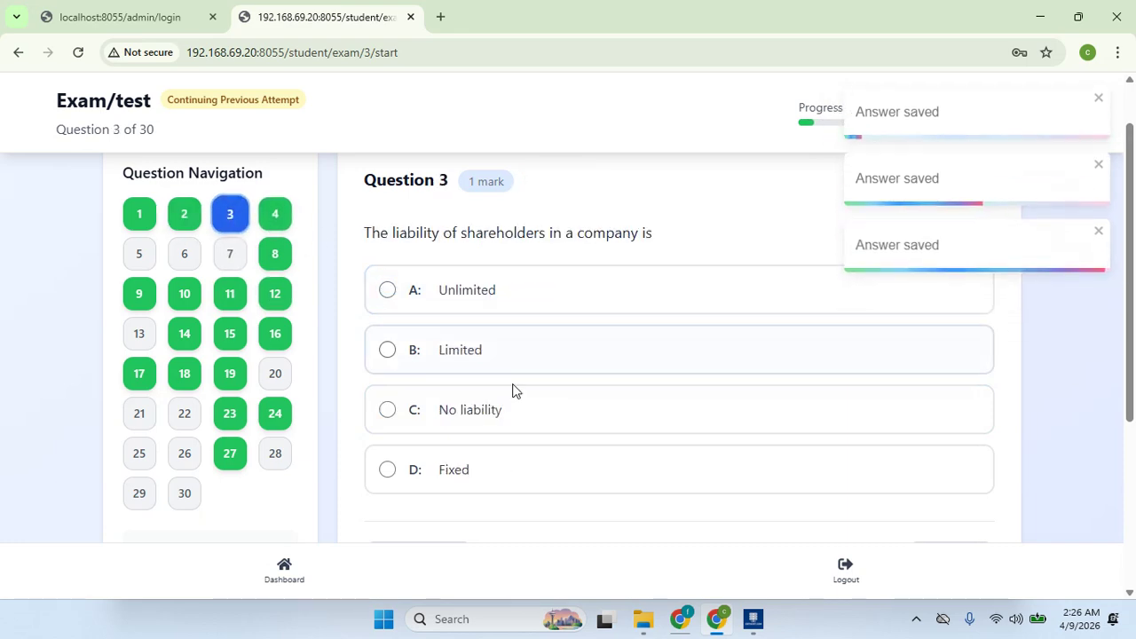
left_click(513, 409)
left_click(184, 413)
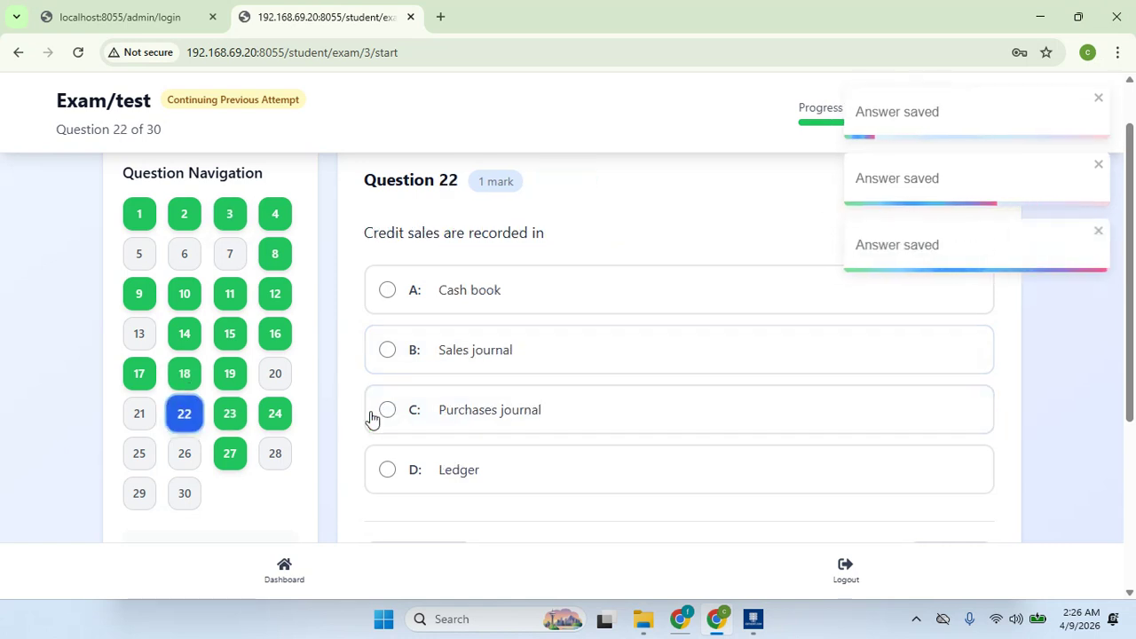
left_click(431, 424)
- Answer Q28 with Cash after trying Machinery and Stock, then go to question 30
left_click(268, 455)
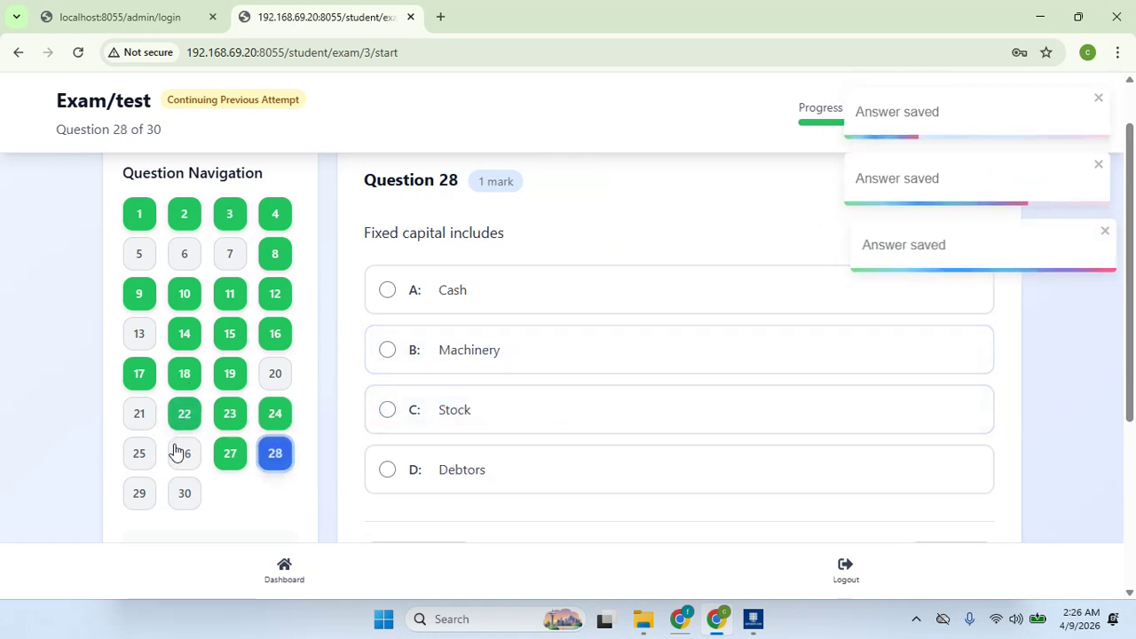
left_click(467, 371)
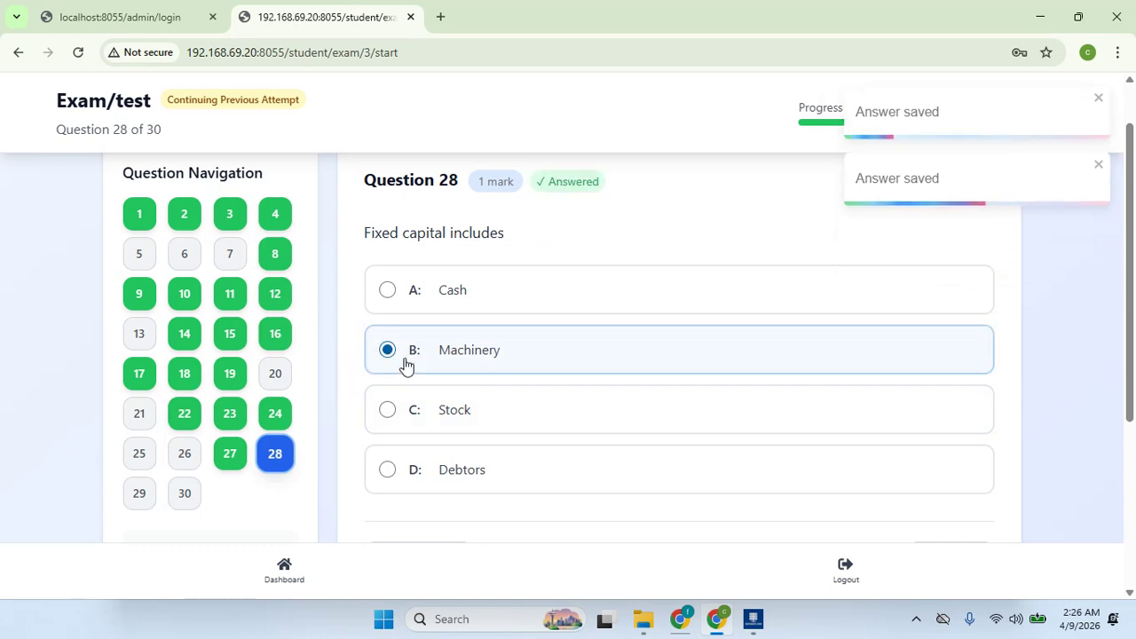
left_click(496, 413)
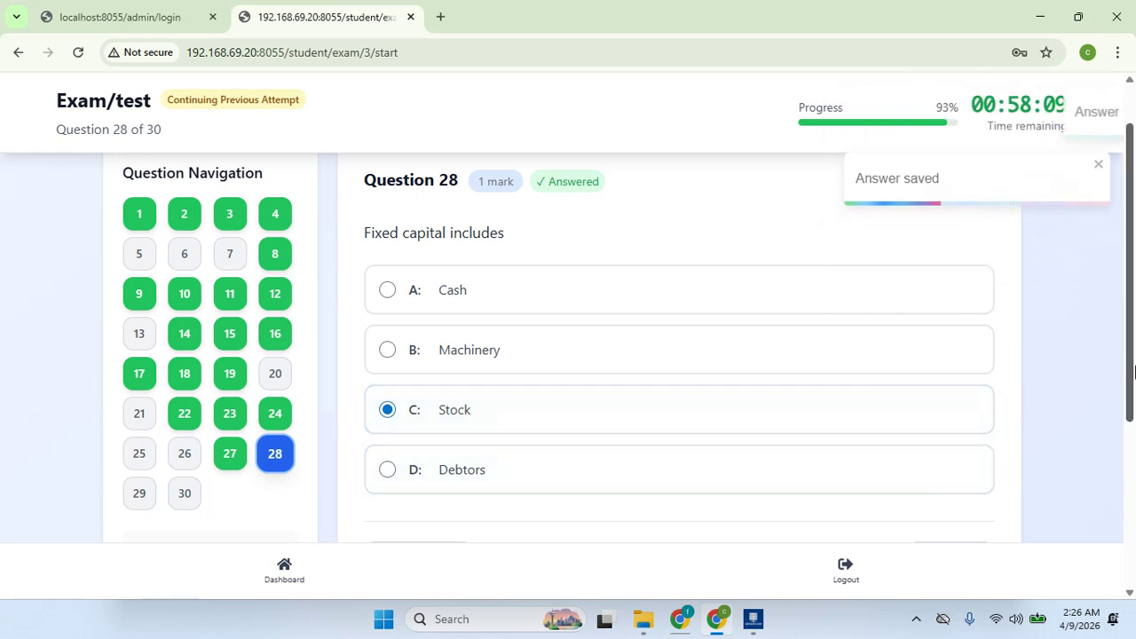
scroll(1133, 371, "down", 2)
scroll(1134, 371, "up", 3)
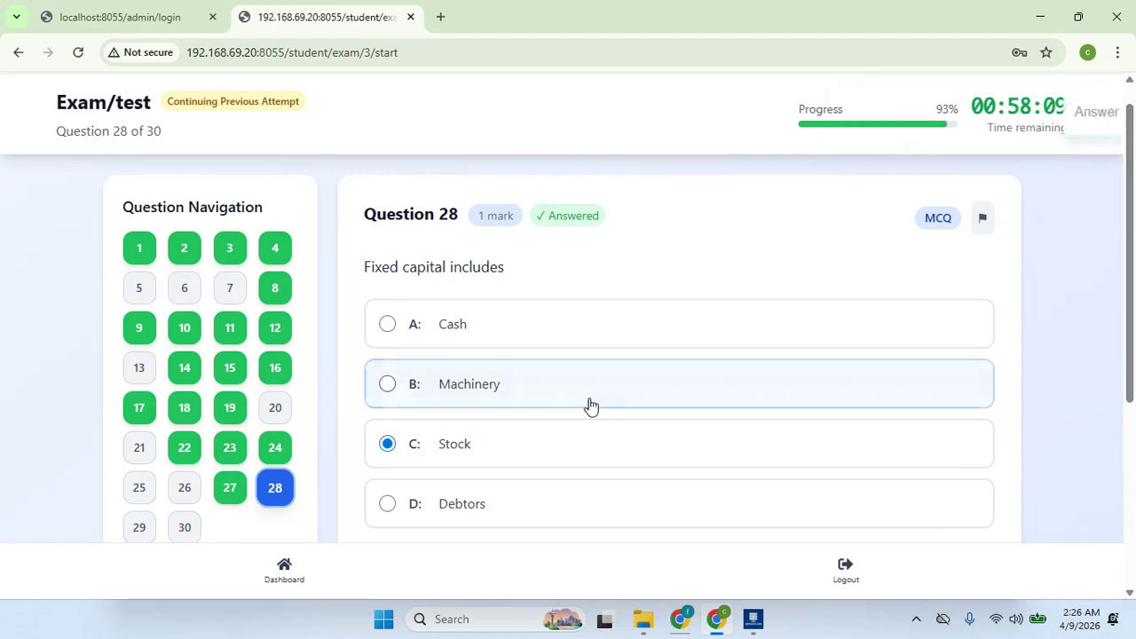
left_click(517, 341)
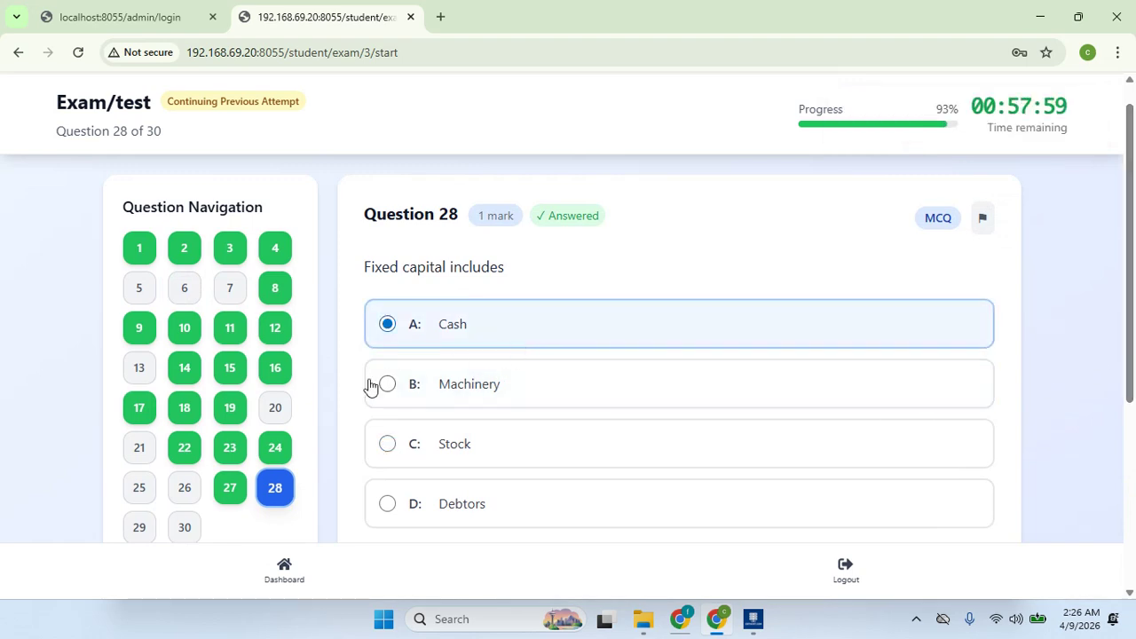
left_click(185, 527)
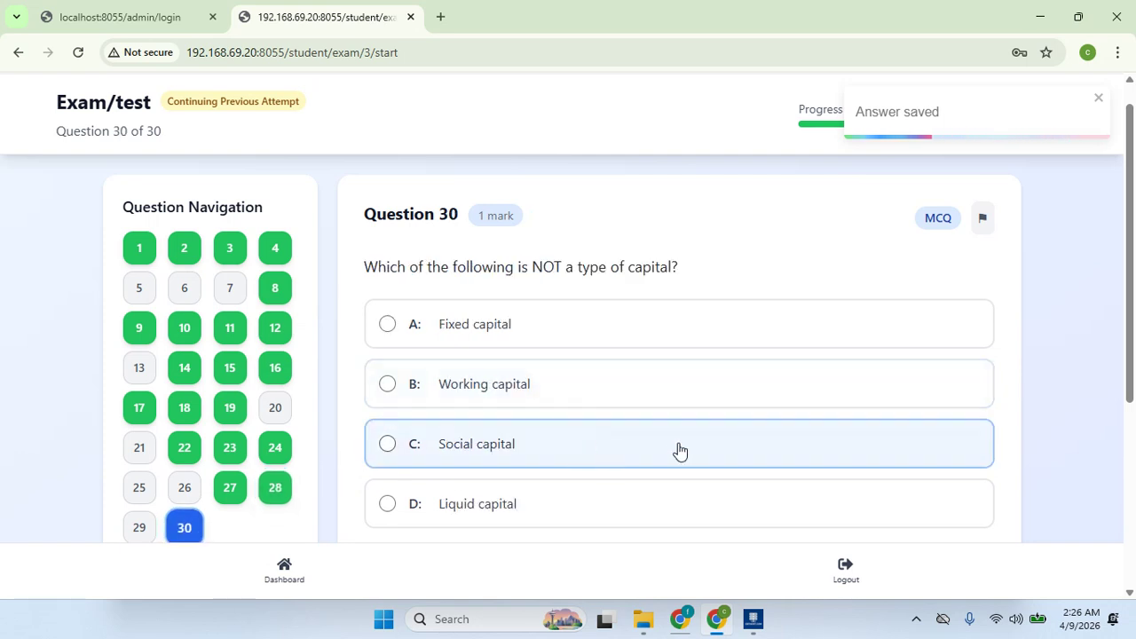
left_click_drag(1132, 302, 1133, 277)
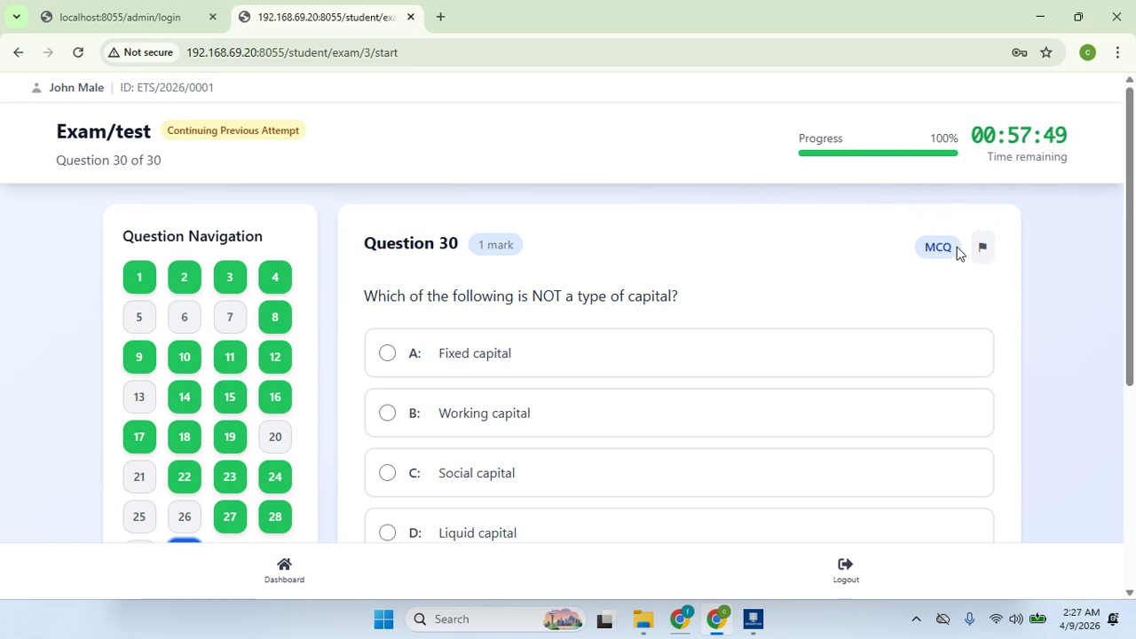
- Submit the general test and confirm, reaching a score of 8 on 30 questions
scroll(959, 147, "down", 1)
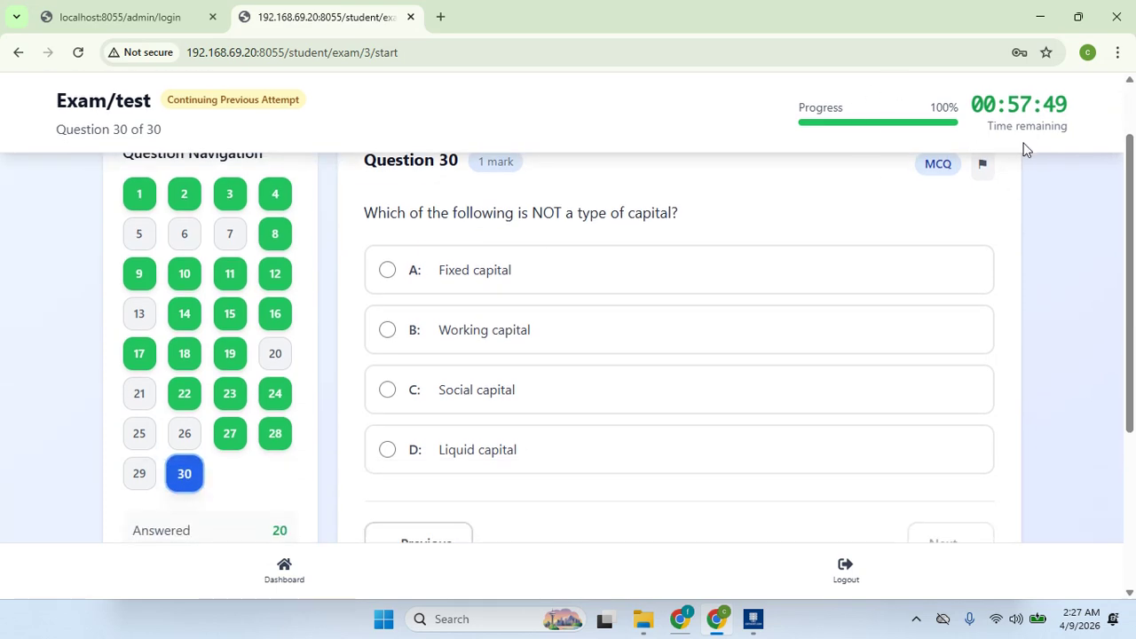
scroll(1116, 173, "up", 1)
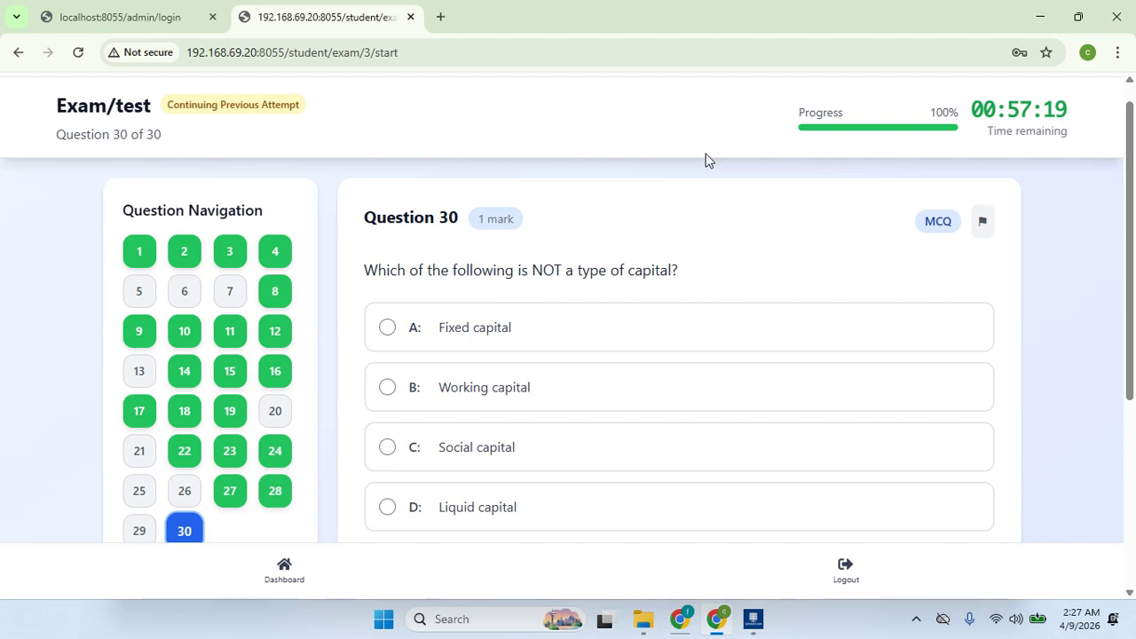
scroll(1134, 231, "down", 4)
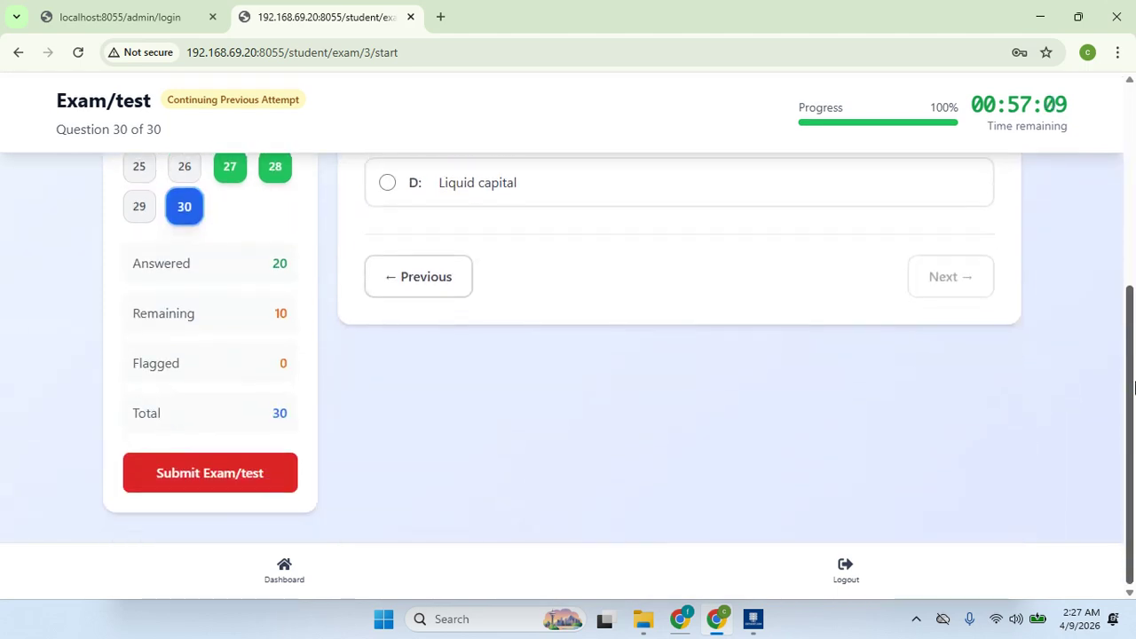
left_click(275, 473)
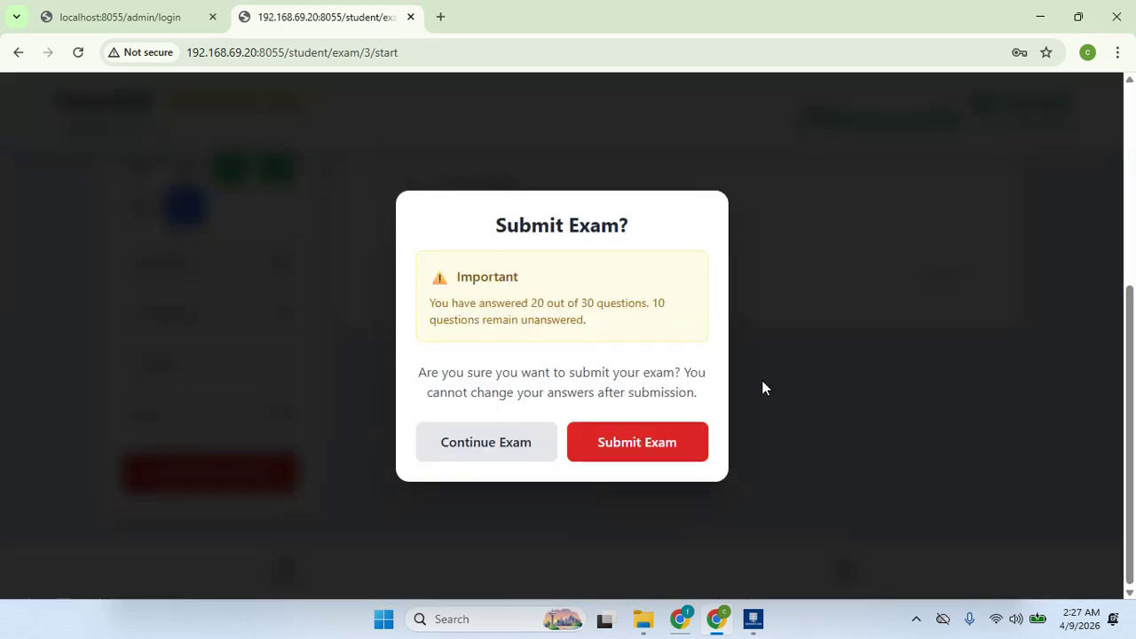
left_click(652, 442)
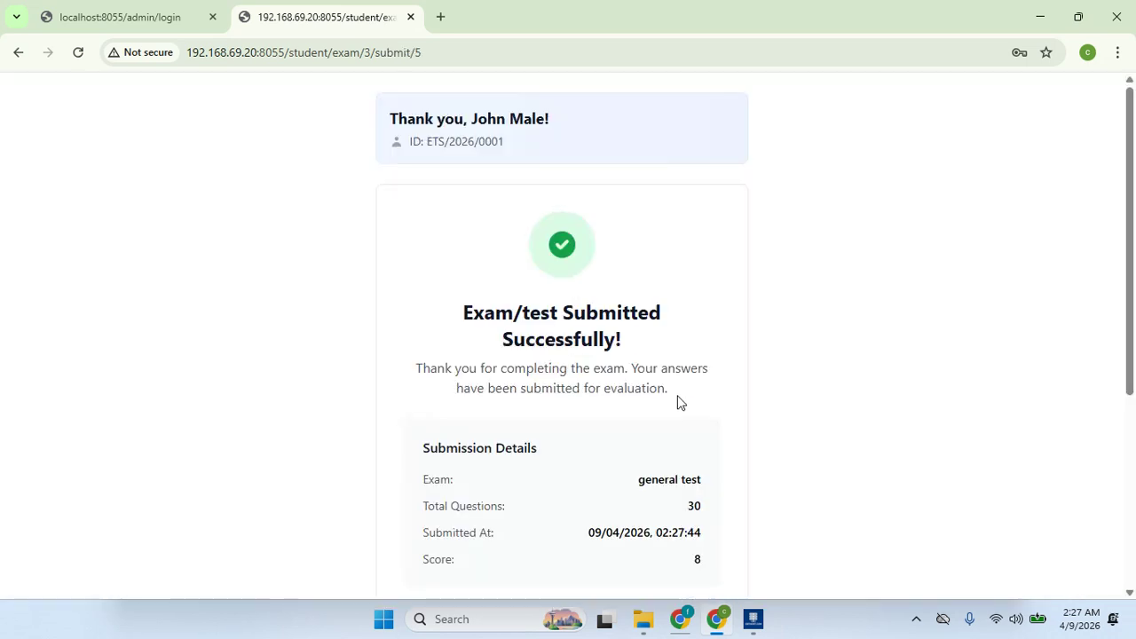
scroll(1120, 266, "down", 2)
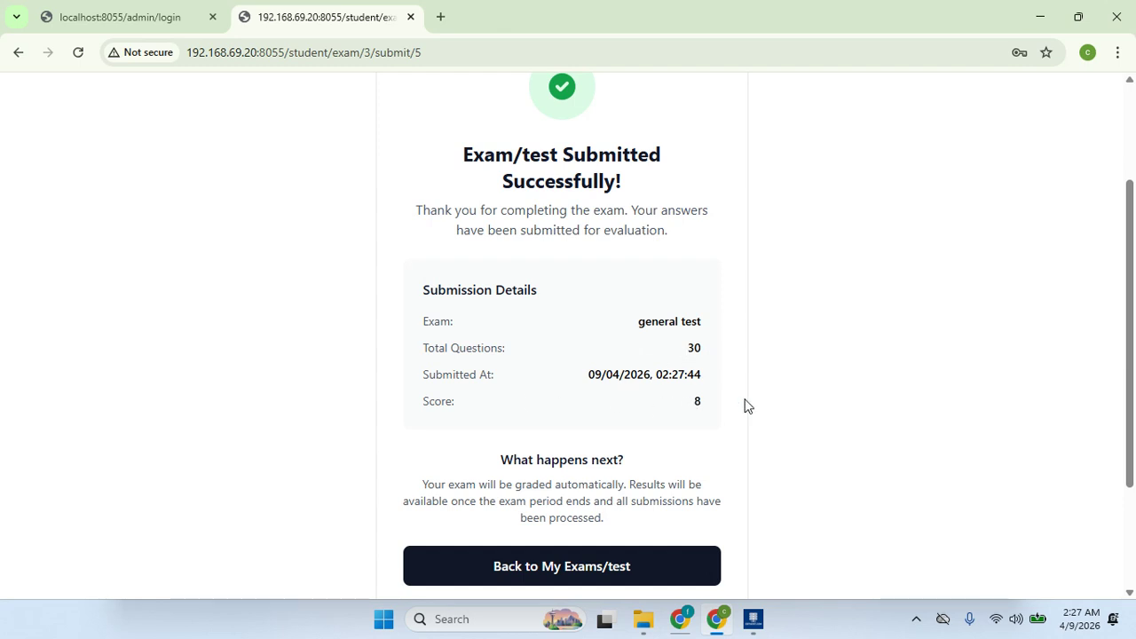
scroll(1132, 250, "up", 1)
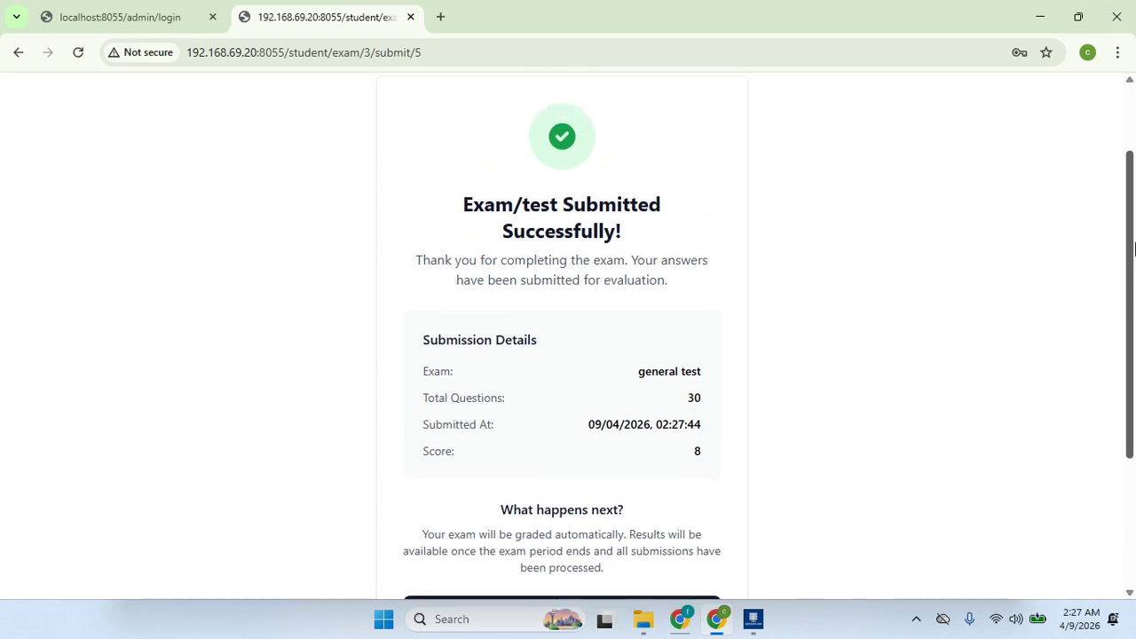
left_click_drag(1135, 250, 1134, 294)
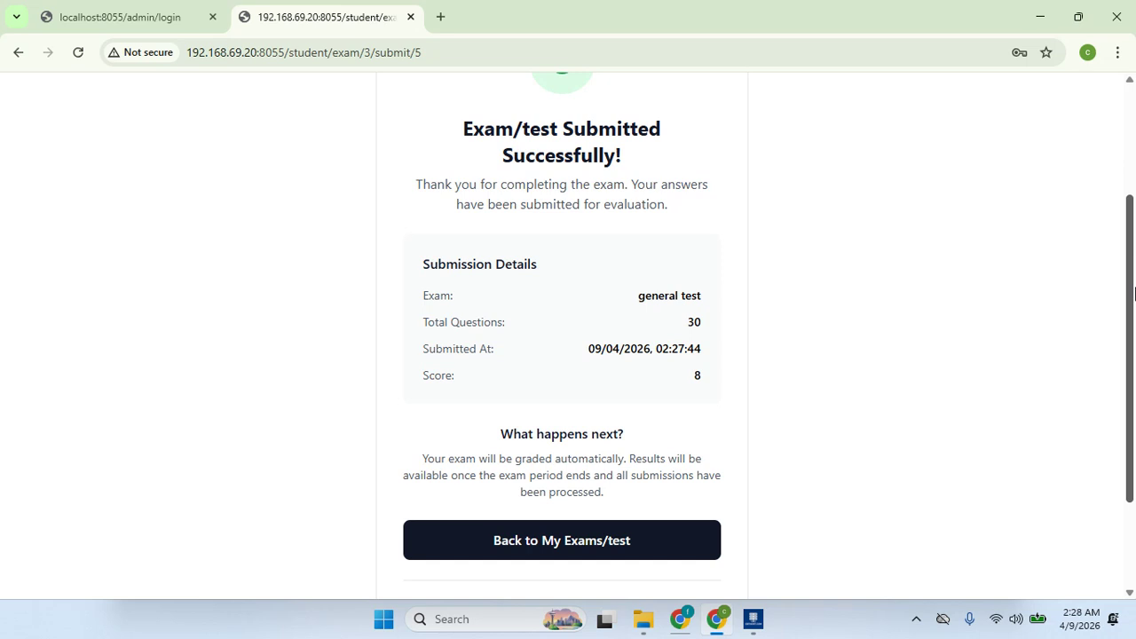
mouse_move(1134, 295)
left_mouse_down()
mouse_move(1134, 252)
mouse_move(1134, 289)
left_mouse_up()
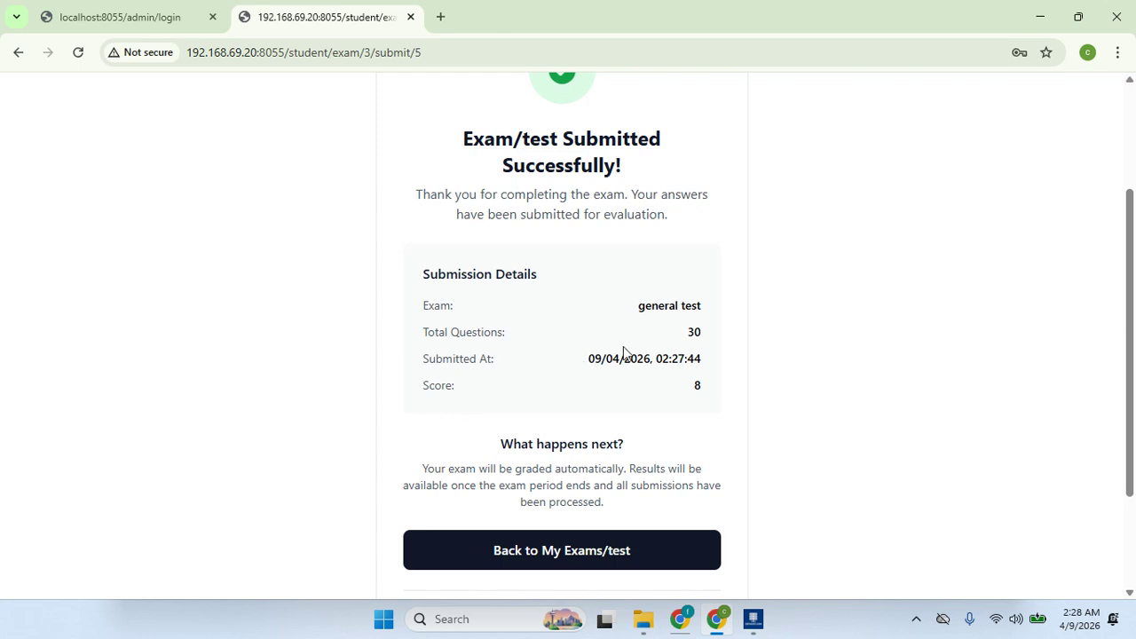
left_click_drag(1134, 366, 1134, 435)
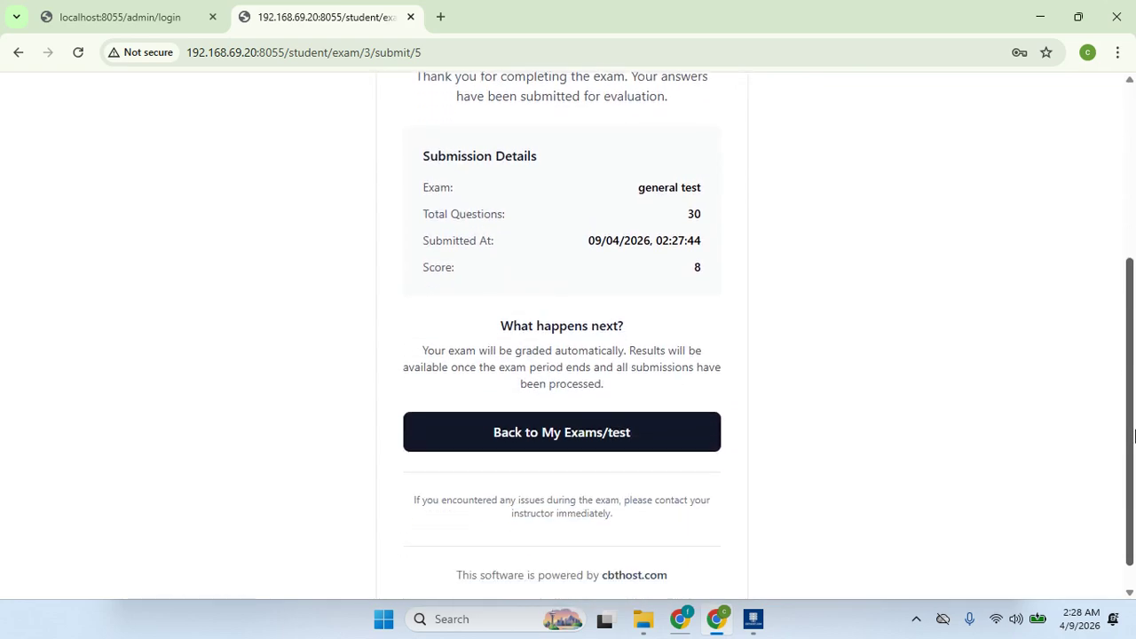
- Return to the My Exams list and scroll through it
left_click(589, 436)
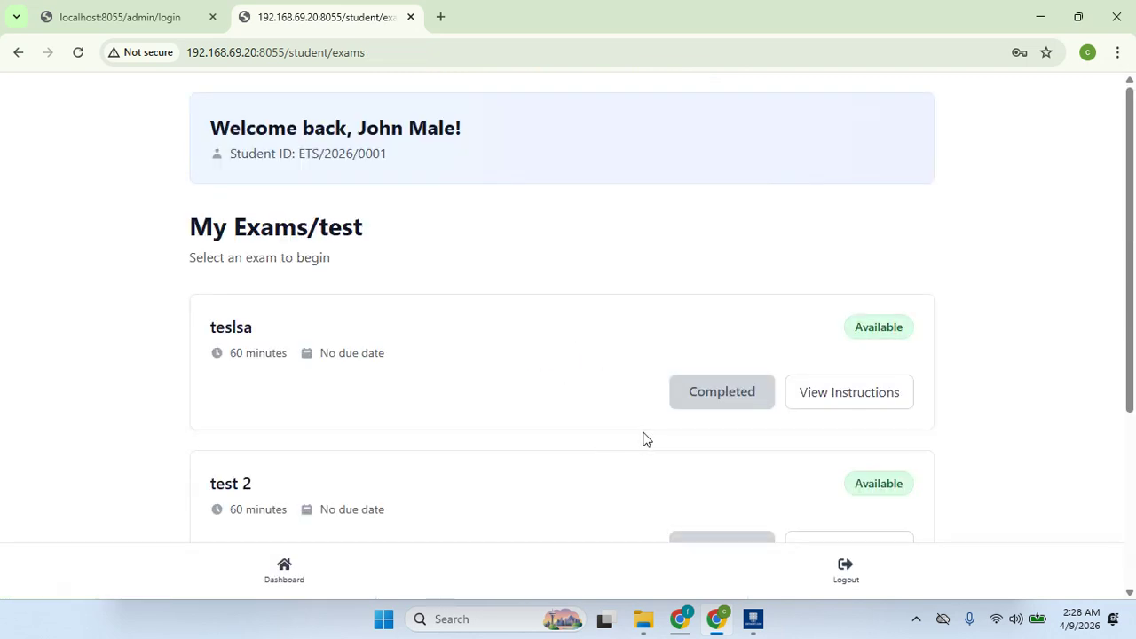
left_click_drag(1127, 273, 1134, 557)
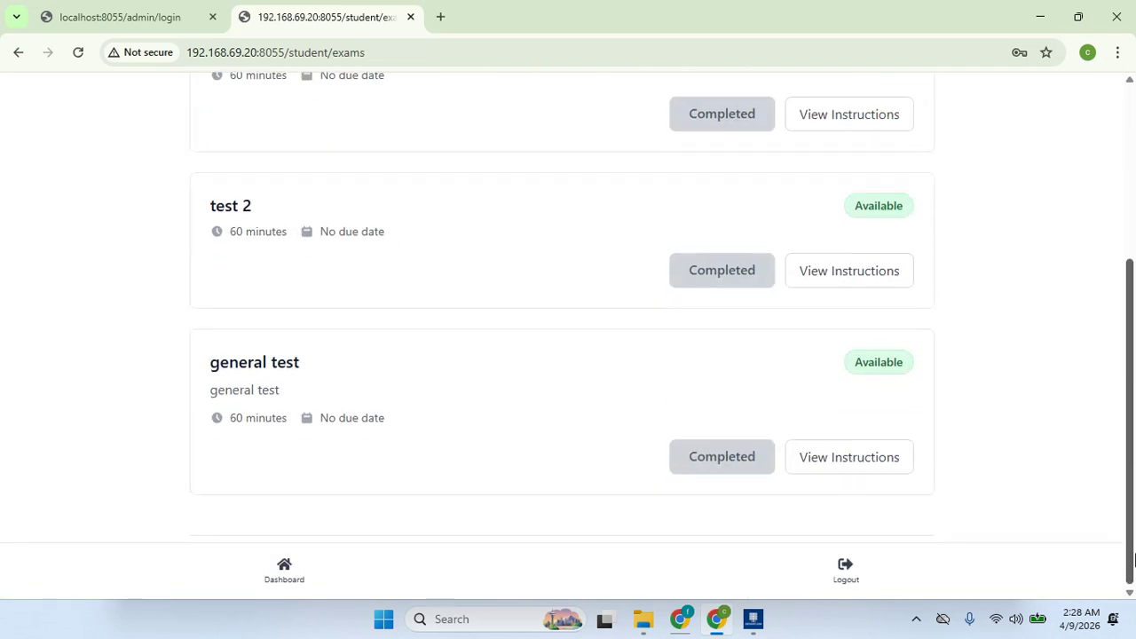
left_click_drag(1133, 513, 1133, 352)
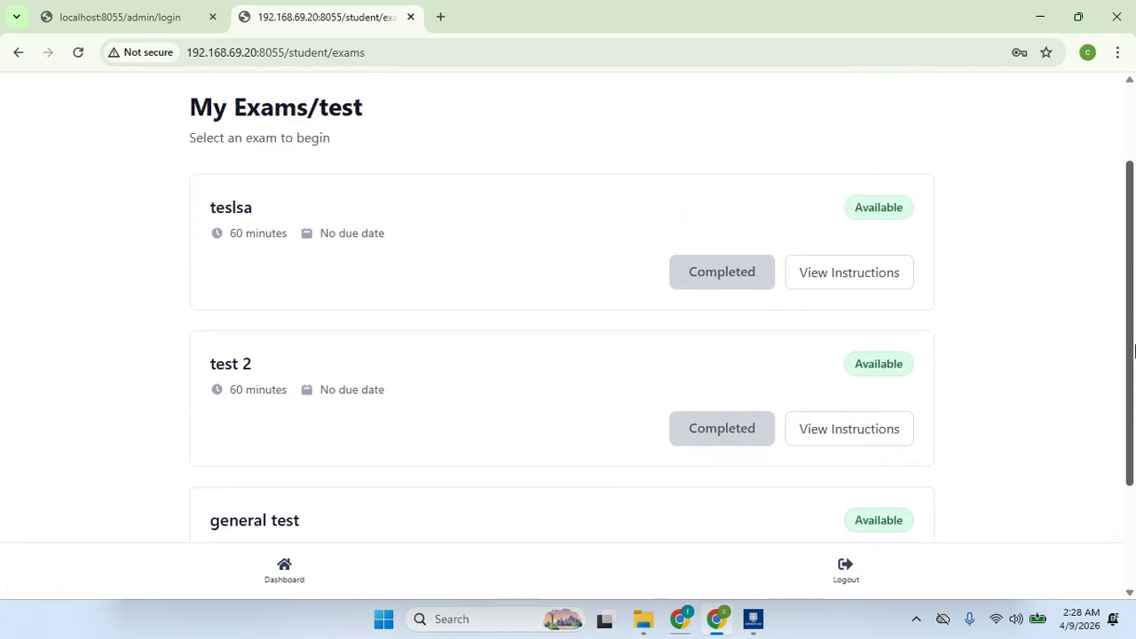
left_click_drag(1134, 351, 1133, 448)
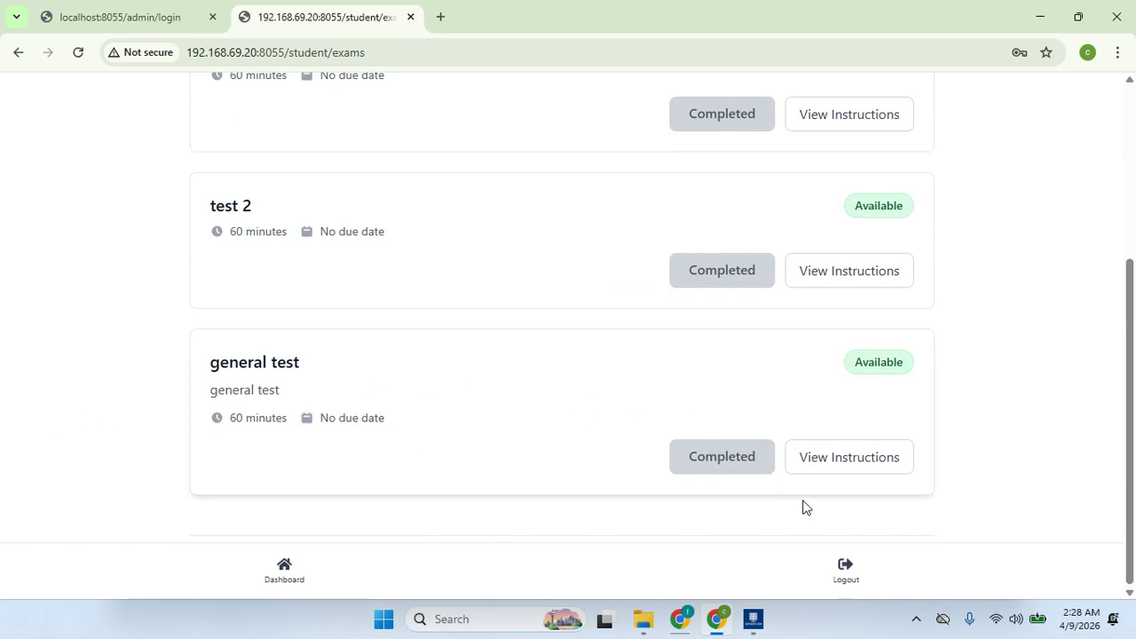
- Log out of the student portal and bring up Server Manager's Dashboard
left_click(854, 574)
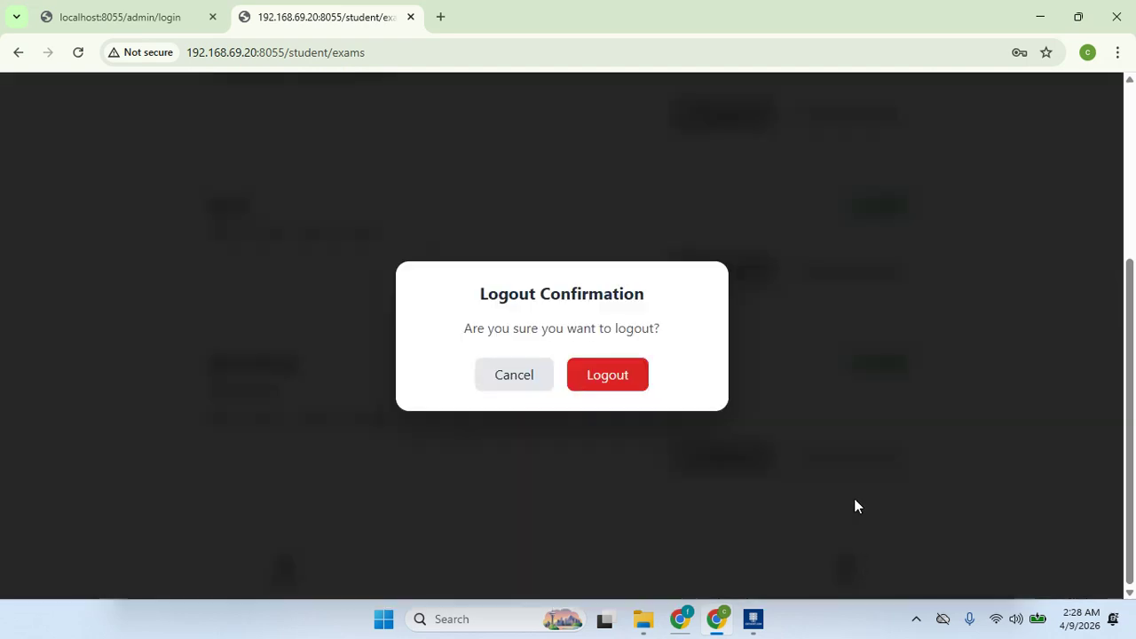
left_click(615, 390)
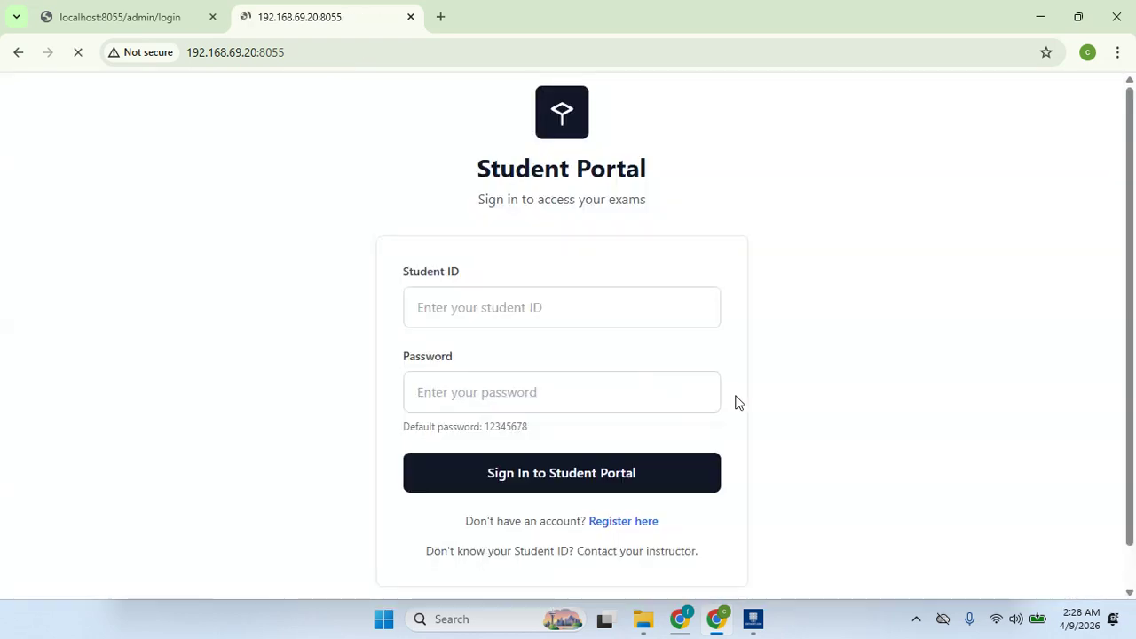
left_click(753, 619)
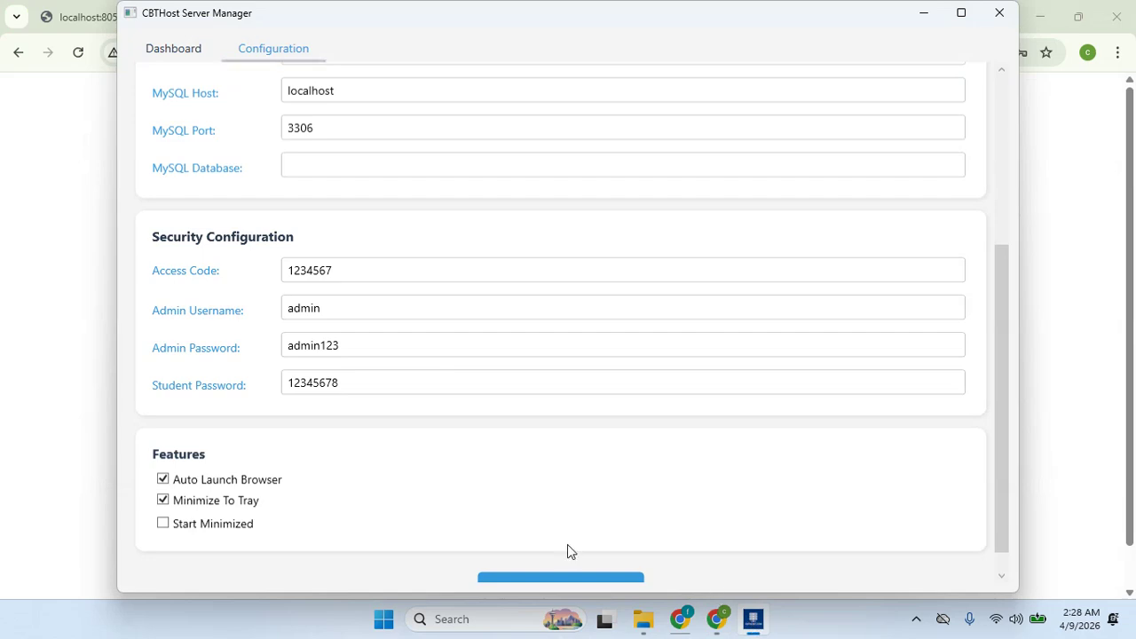
left_click(188, 50)
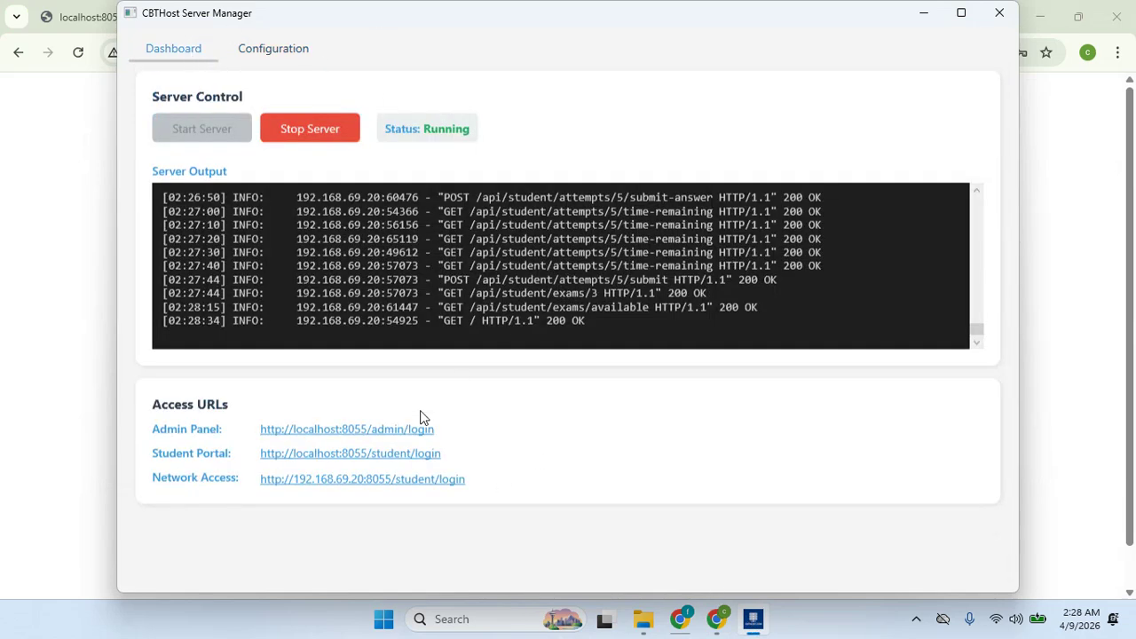
- Open the Admin Panel login in a new tab and look up the access code in Server Manager's Configuration
left_click(371, 432)
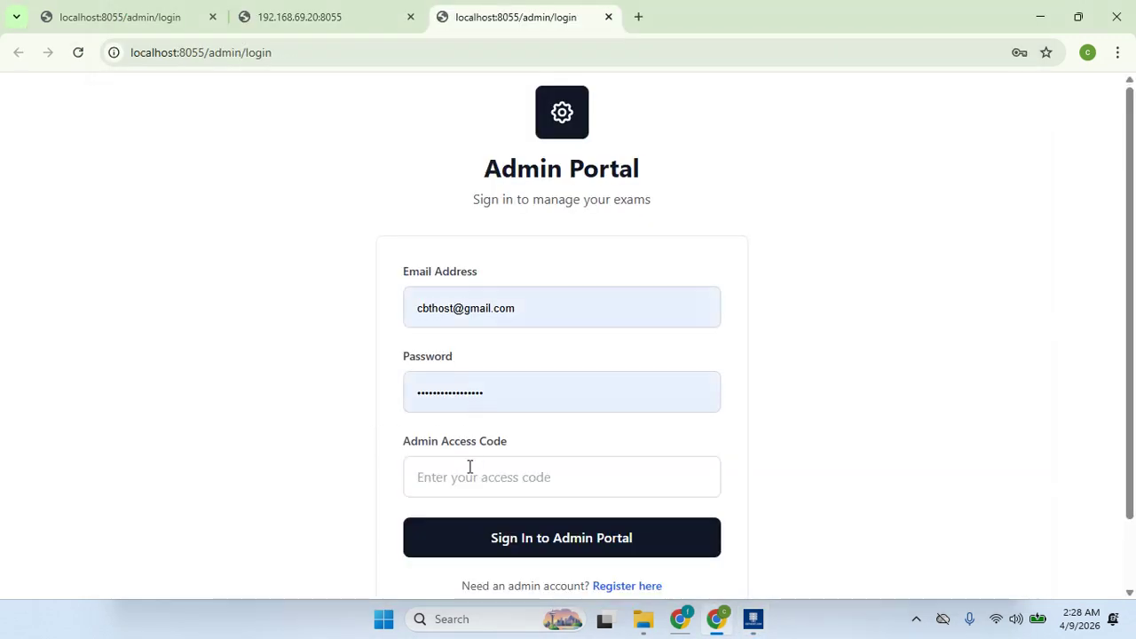
left_click(469, 467)
left_click(752, 621)
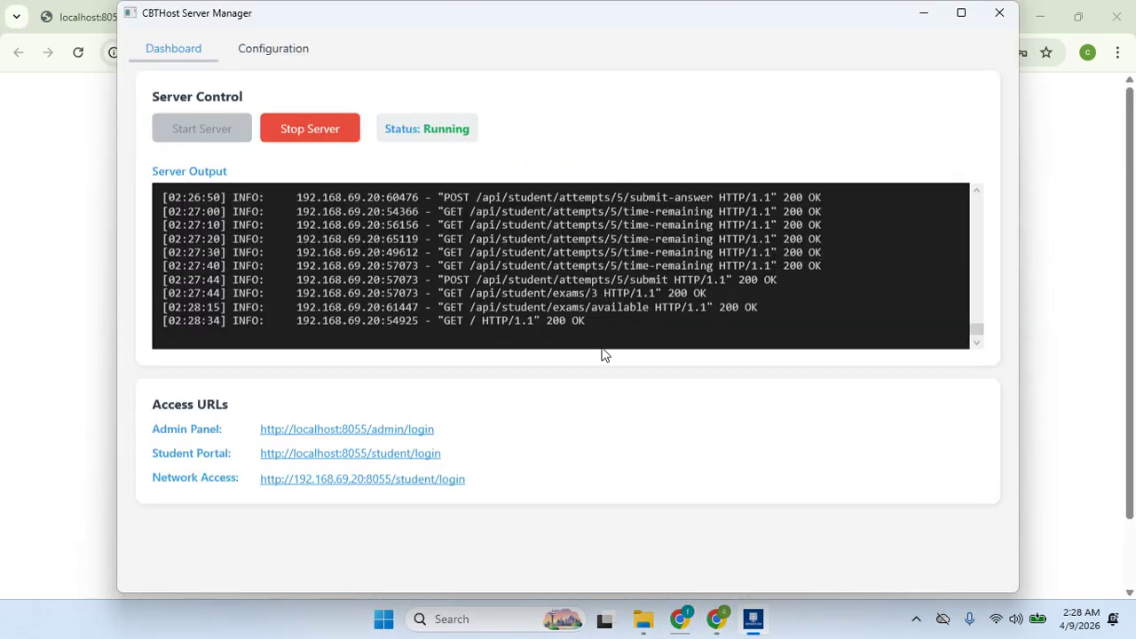
left_click(265, 53)
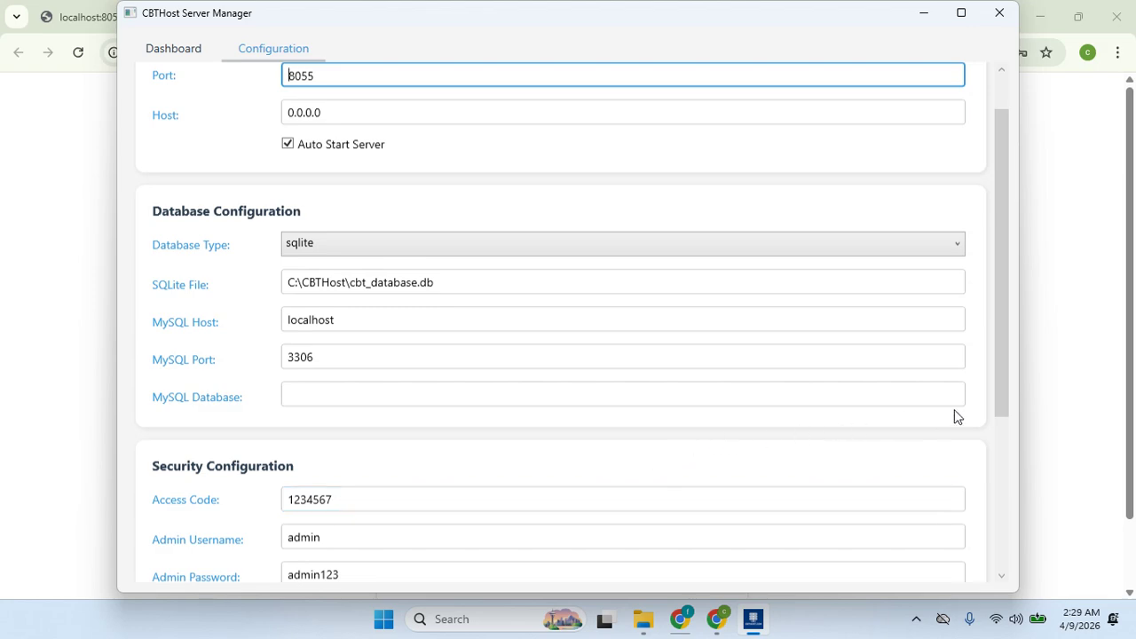
scroll(1001, 434, "down", 3)
- Enter the admin access code, sign in to the Admin Portal, and open the general test details
left_click(13, 440)
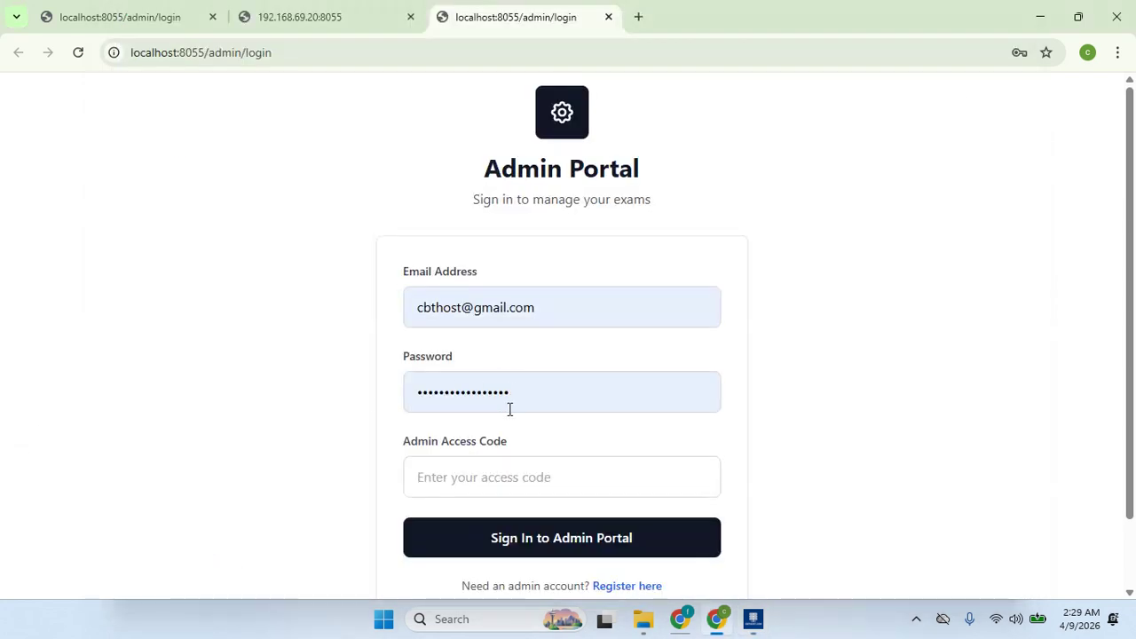
left_click(491, 478)
type("••")
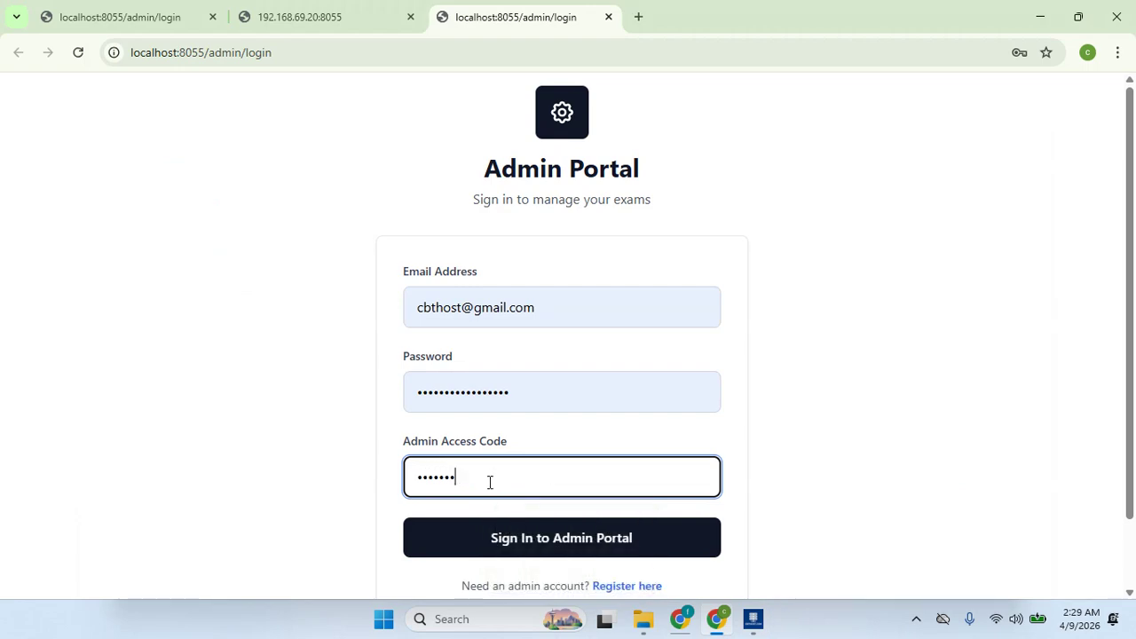
left_click(493, 537)
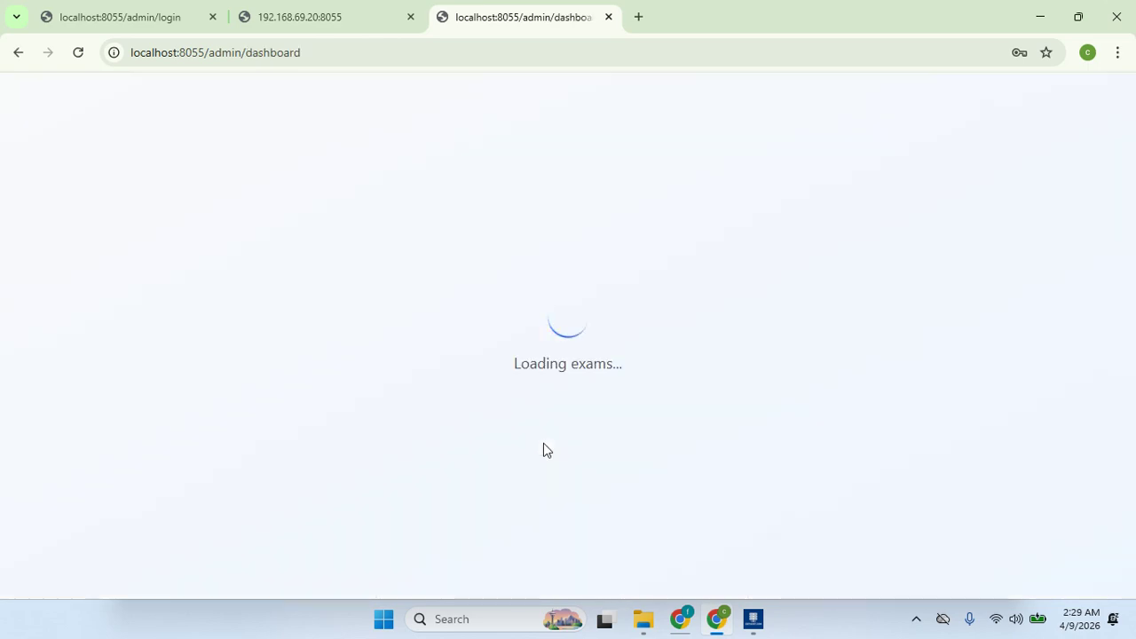
left_click_drag(1131, 222, 1134, 409)
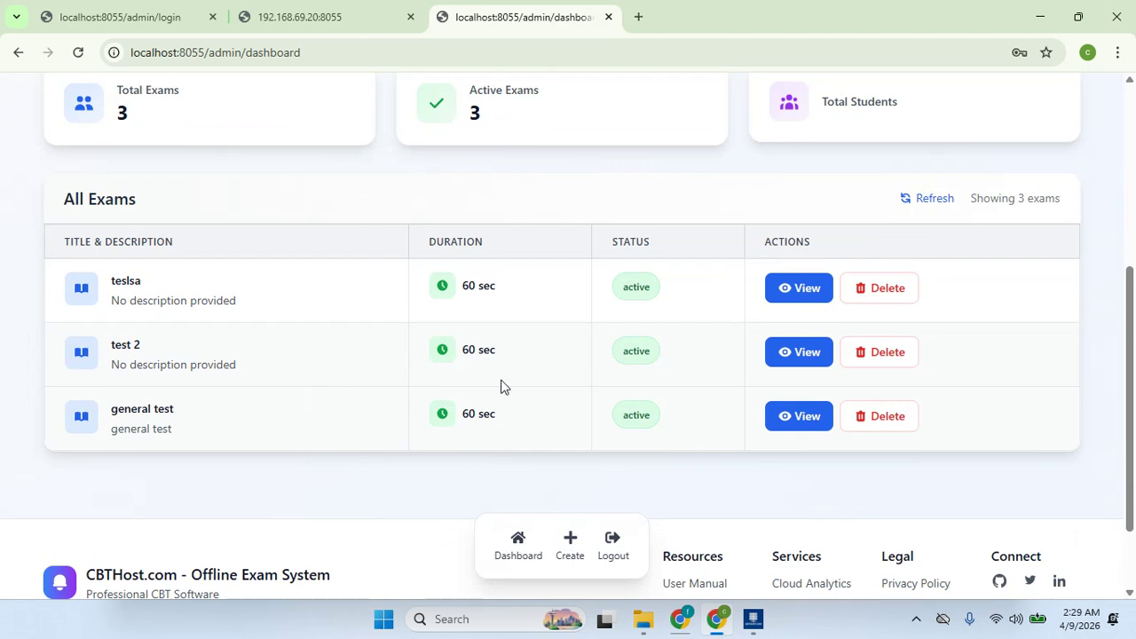
left_click(792, 421)
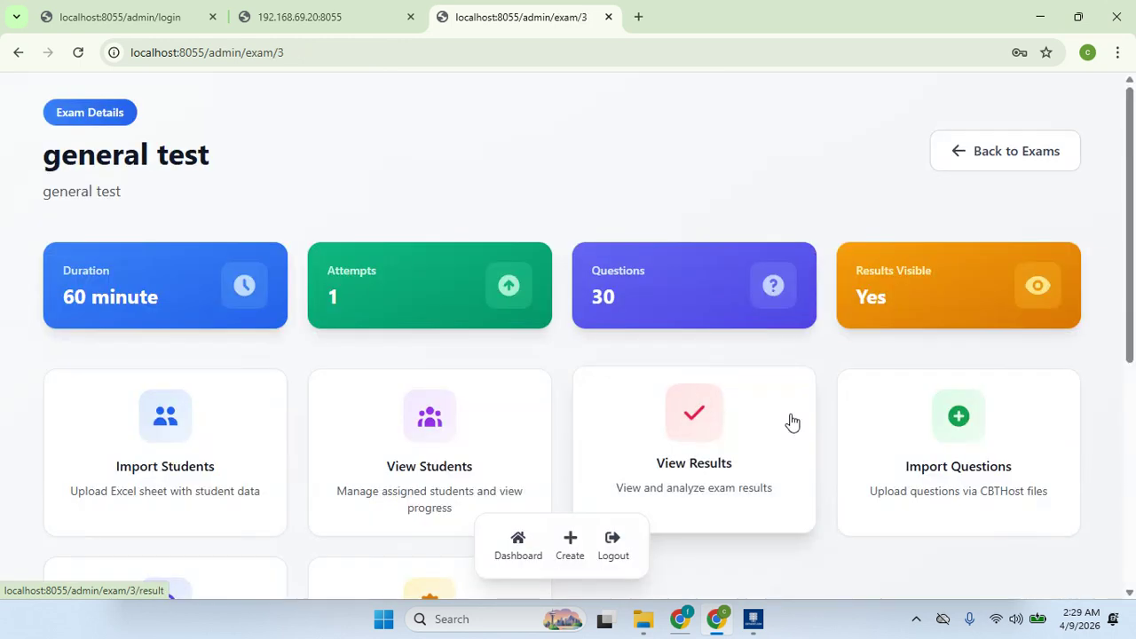
- Open the general test's View Results page, showing one student scoring 8
scroll(1134, 319, "down", 2)
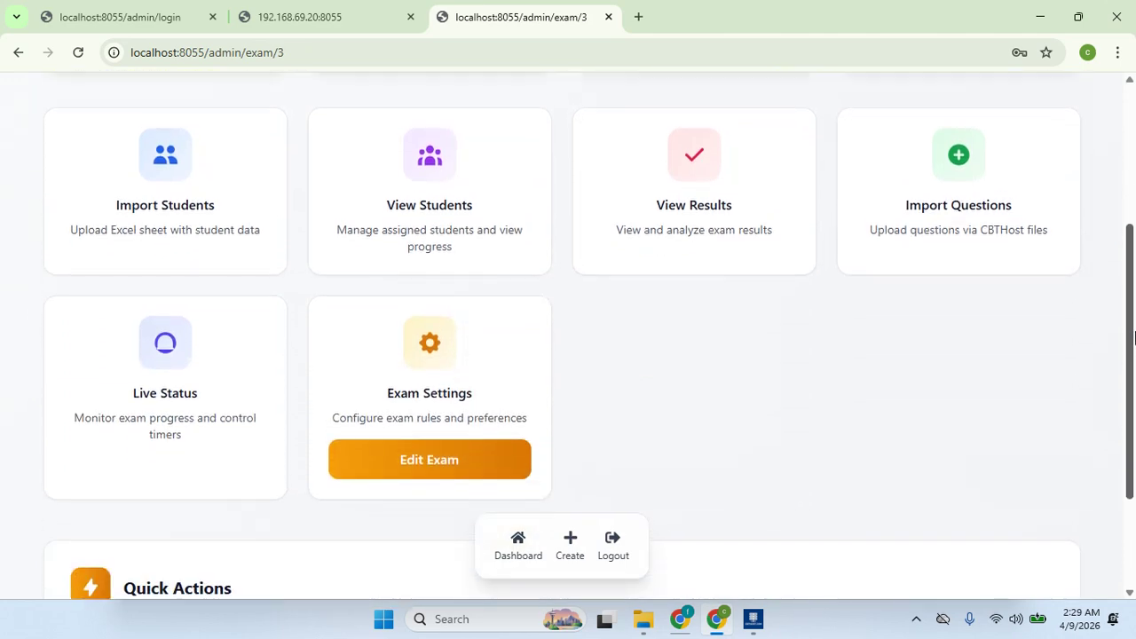
scroll(1134, 319, "up", 1)
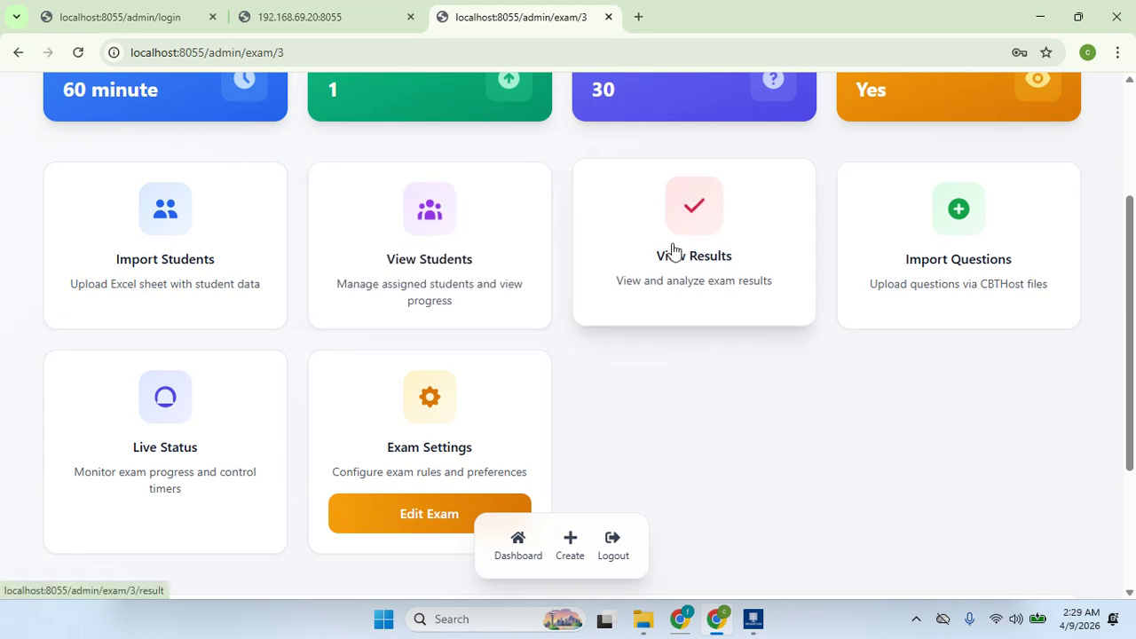
scroll(735, 239, "down", 2)
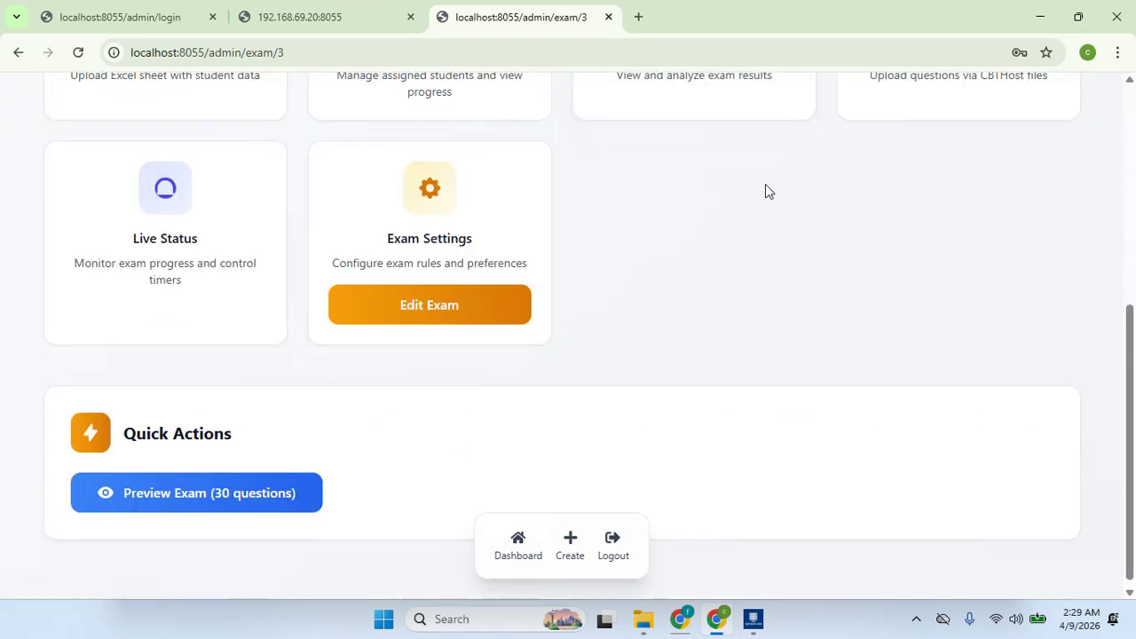
left_click(710, 111)
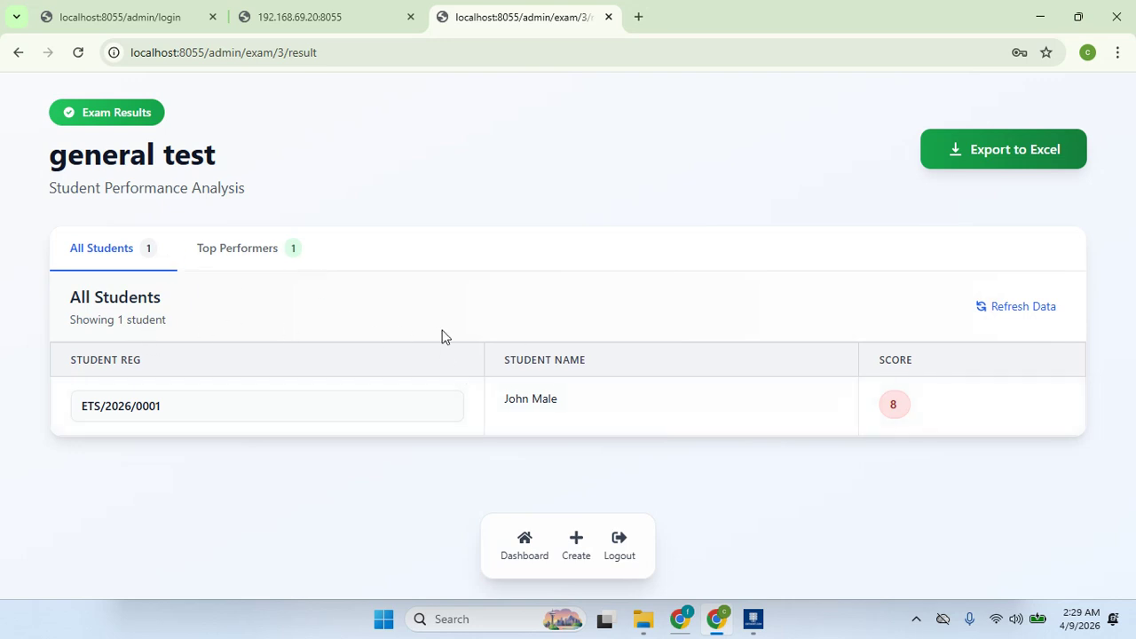
- Export the general test results to Excel as general test_results_2026-04-09.xlsx
left_click(987, 153)
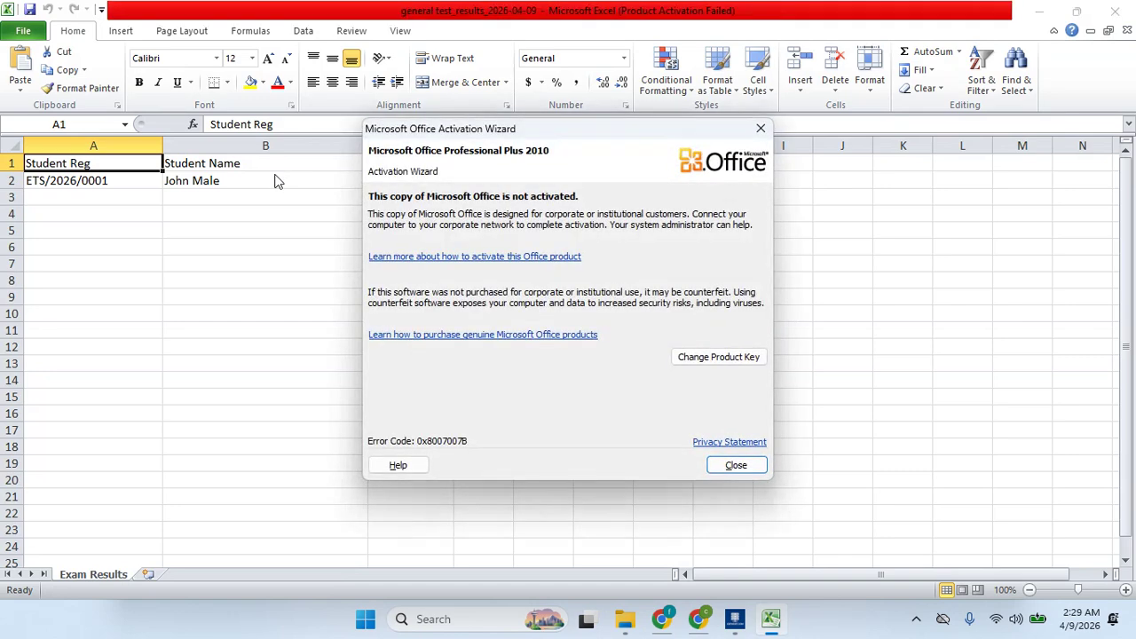
- Dismiss the Office activation notice and review the exported Student Reg, Student Name and Score 8 cells
left_click(715, 465)
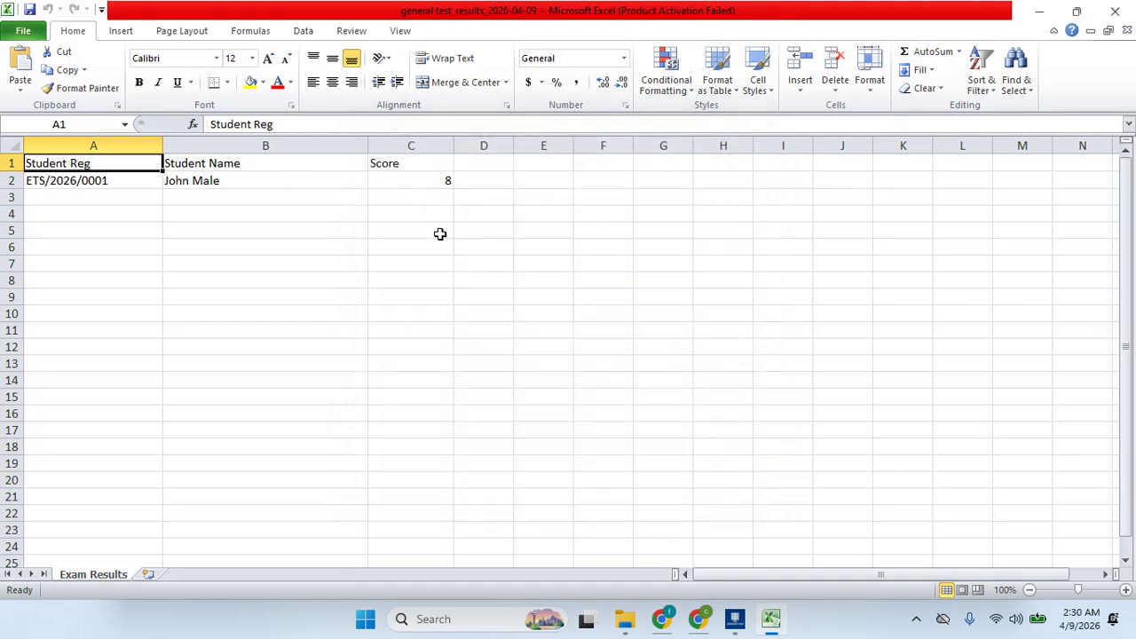
left_click(284, 178)
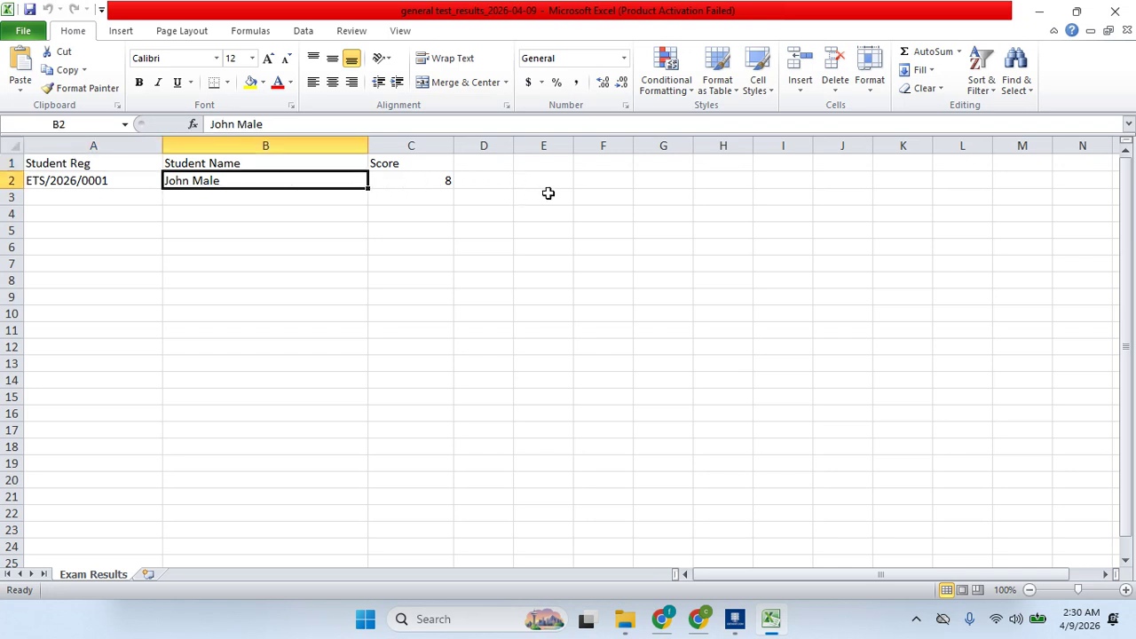
left_click(450, 179)
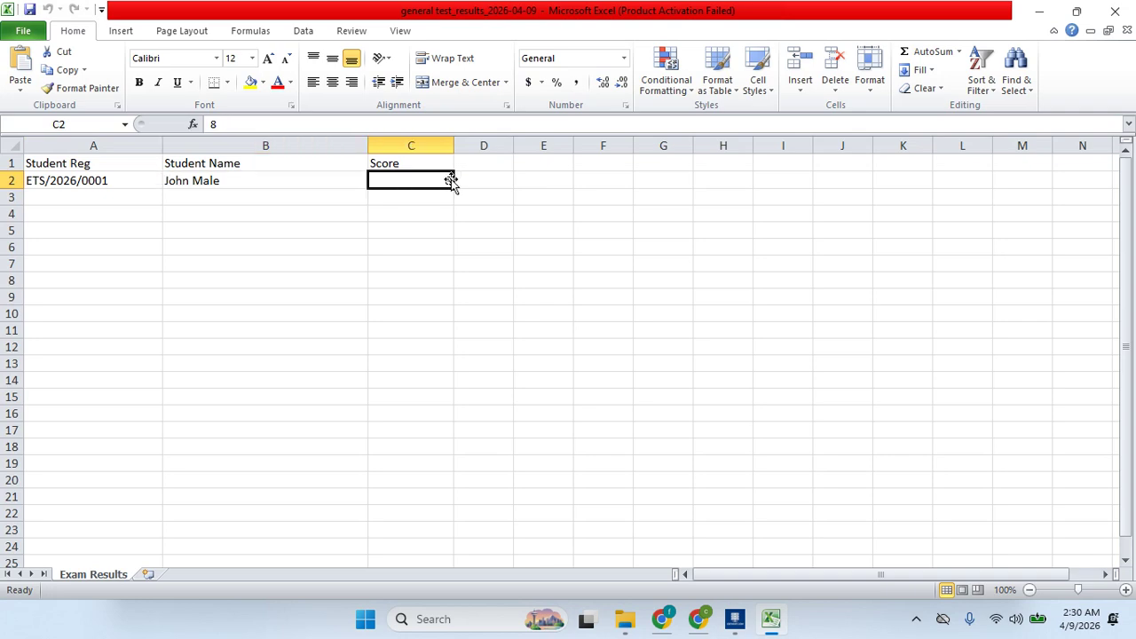
left_click(149, 181)
left_click(369, 187)
left_click(662, 628)
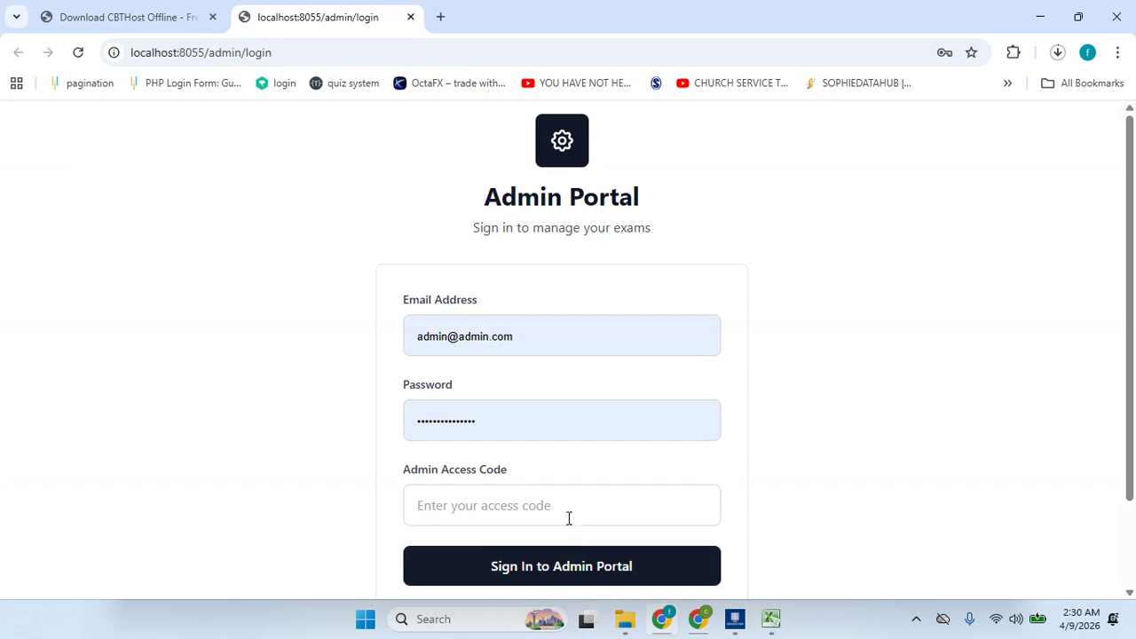
- From the admin dashboard, open the general test exam's Import CBTHost Package page
left_click(698, 619)
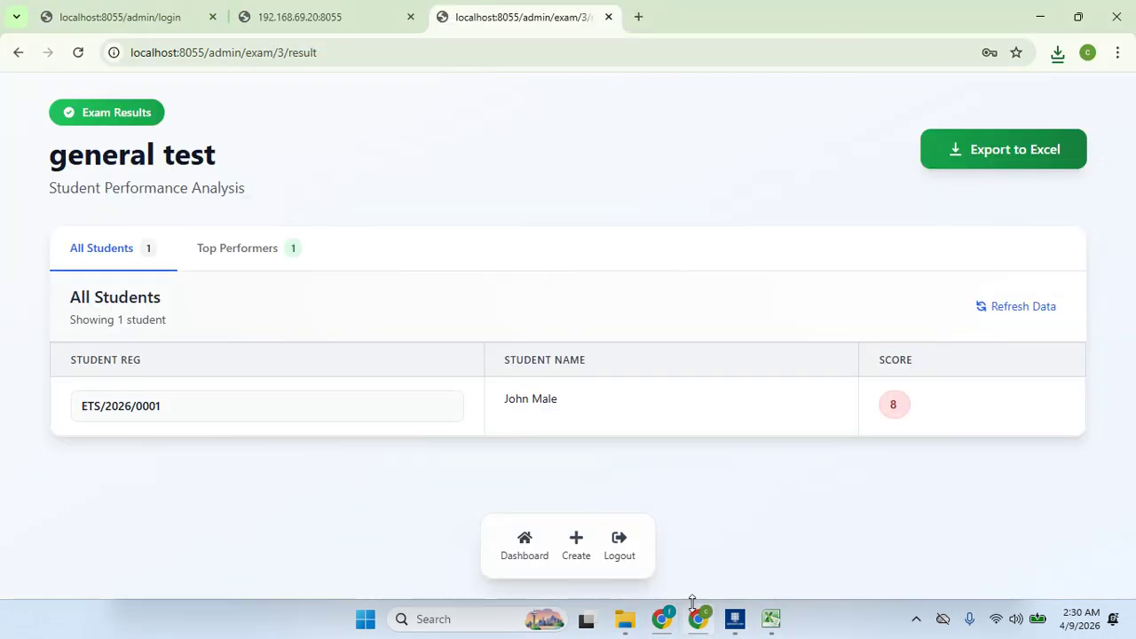
left_click(536, 562)
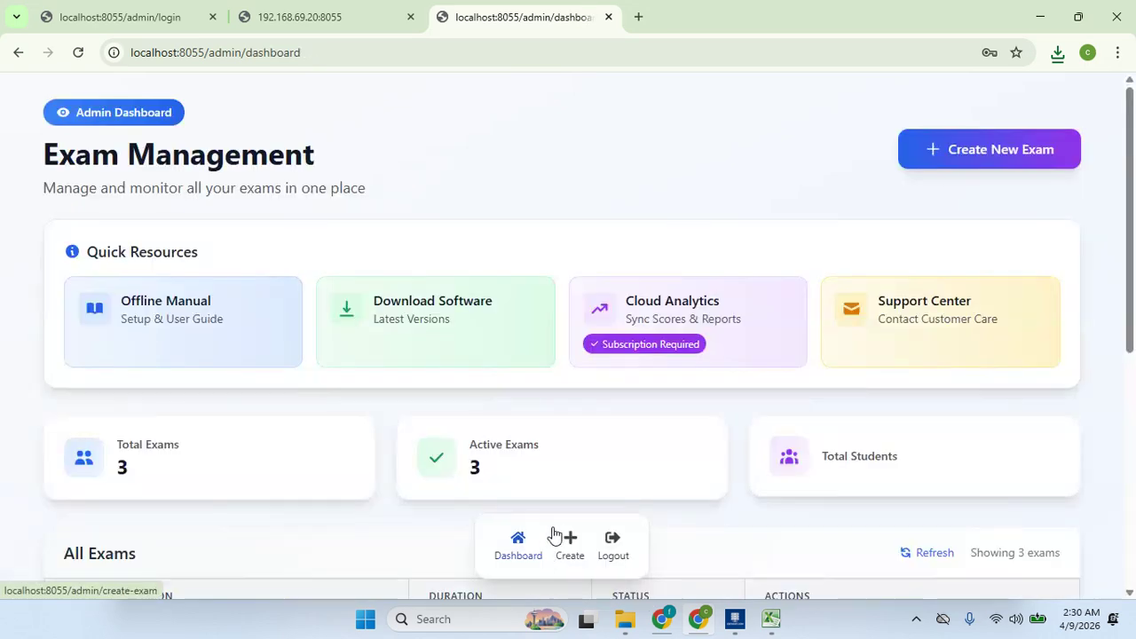
left_click_drag(1132, 327, 1132, 541)
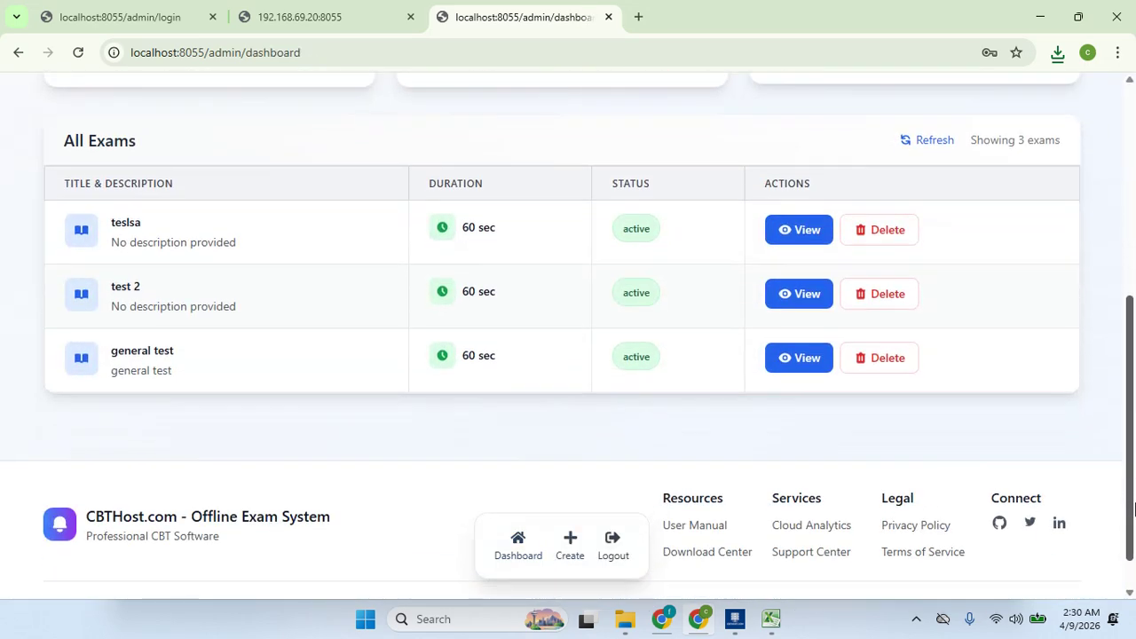
left_click(804, 358)
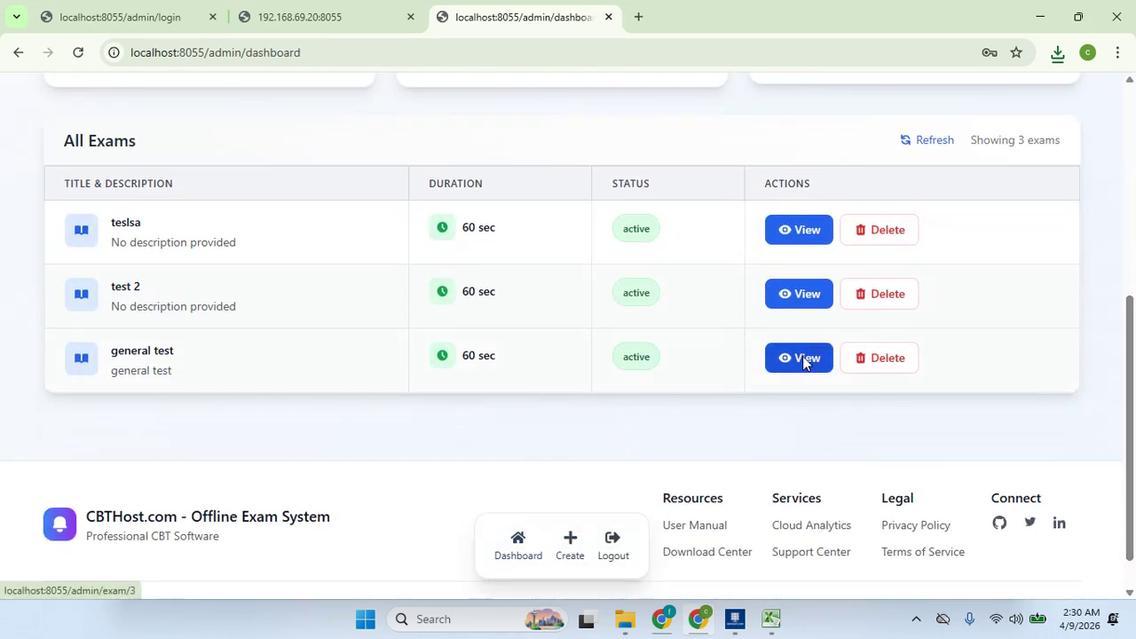
left_click_drag(1133, 213, 1106, 299)
left_click(1014, 337)
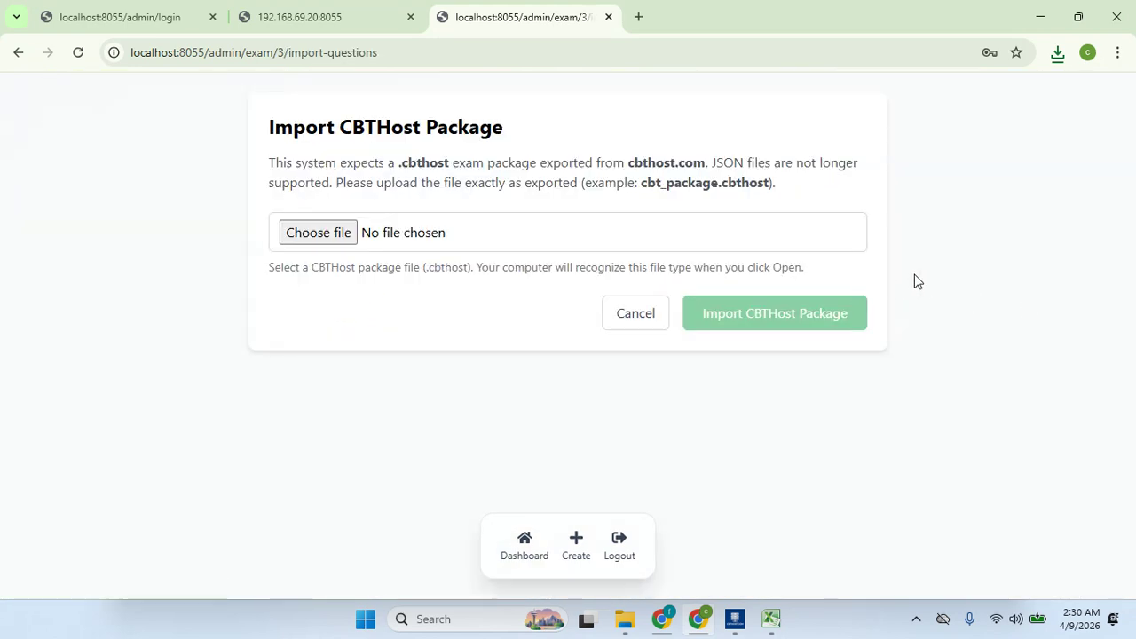
left_click(639, 17)
- Load cbthost.com in the new tab, correcting the mistyped address first
type("app")
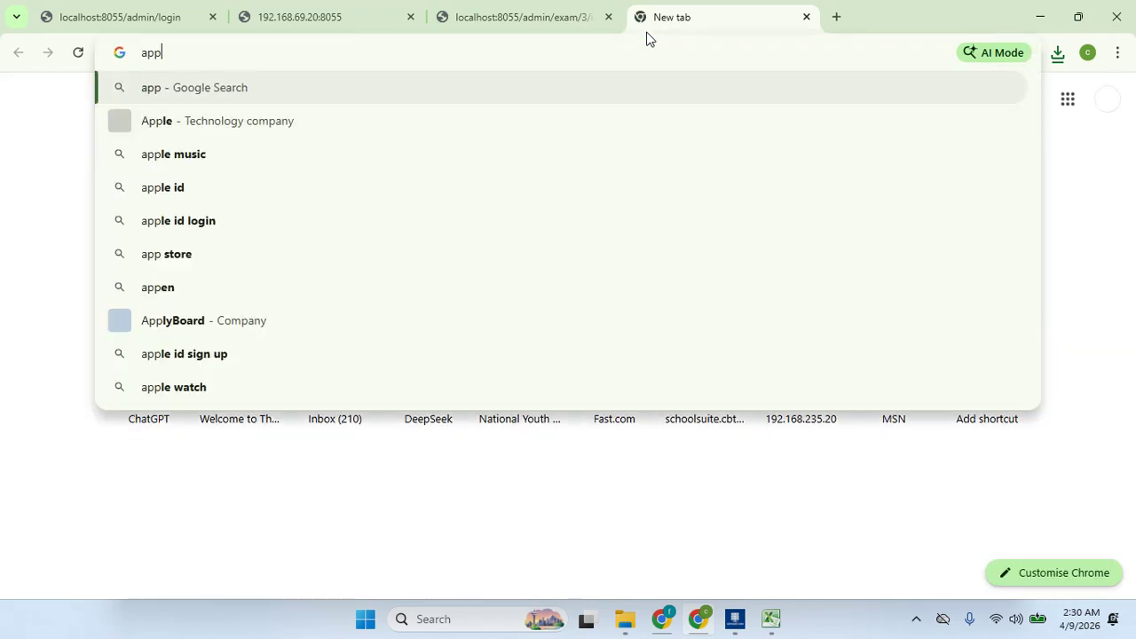
key("BackSpace")
key("BackSpace")
key("BackSpace")
type("cbt")
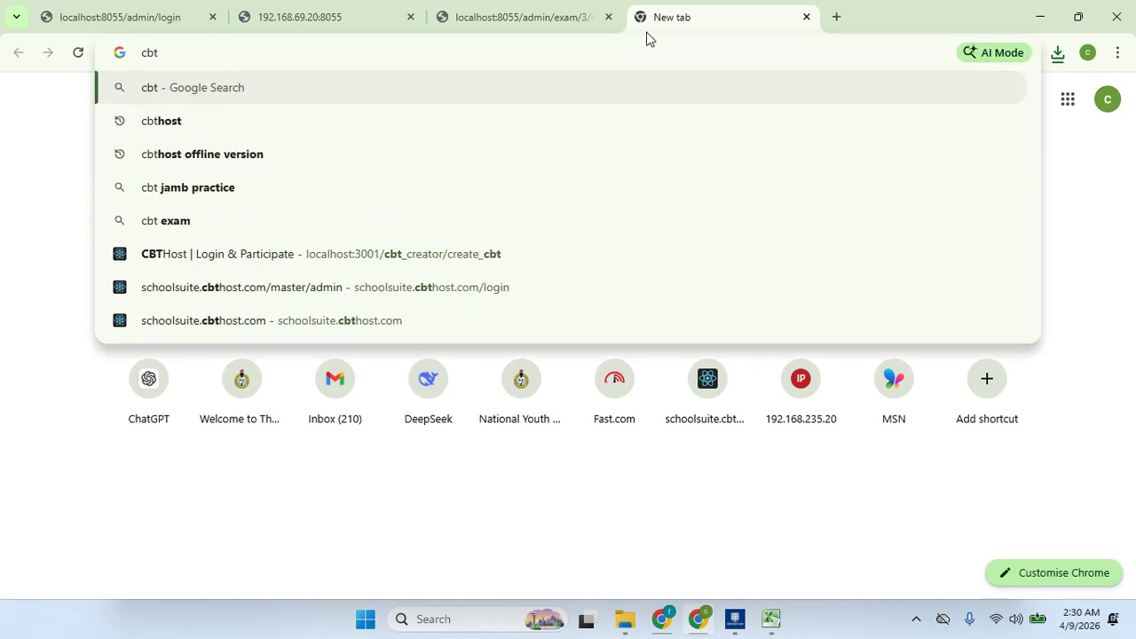
type("host.com")
key("Return")
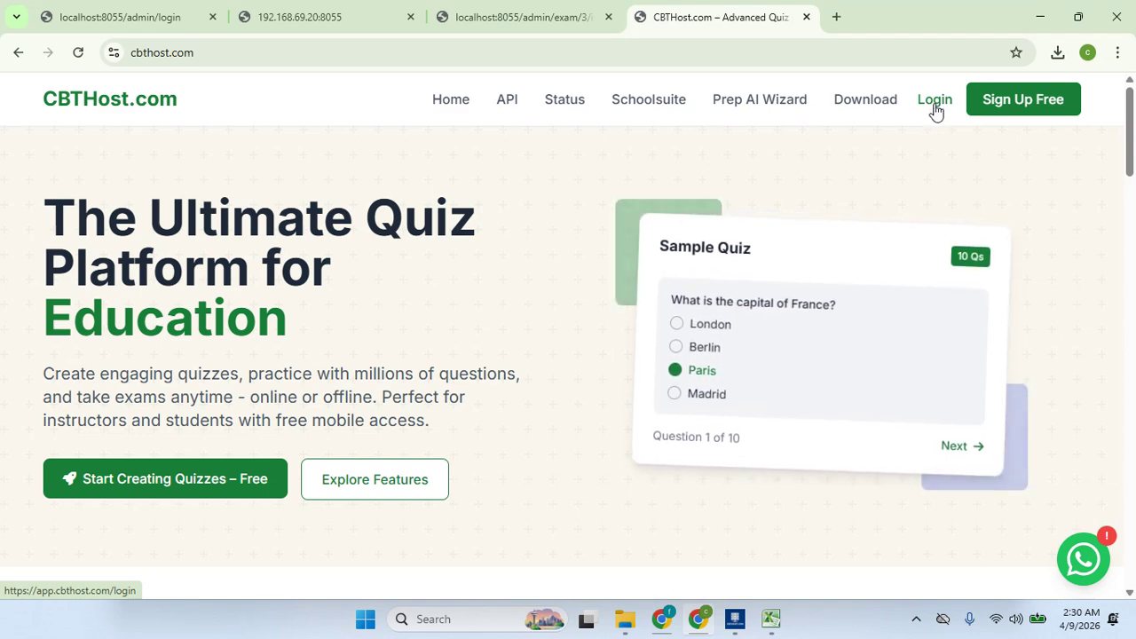
left_click(934, 100)
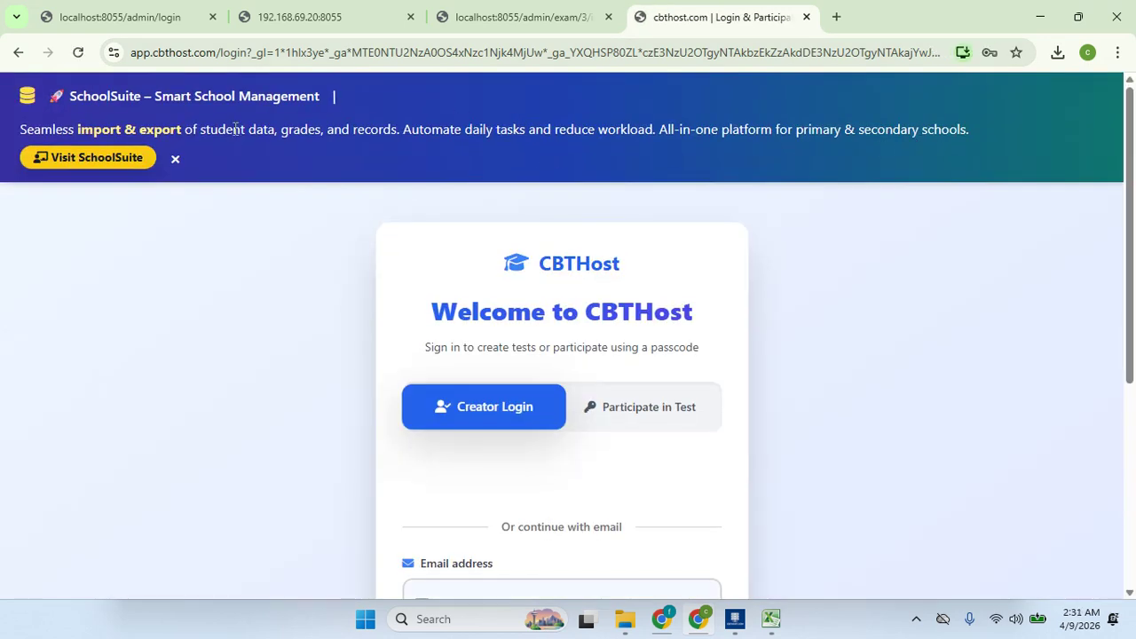
- Close the SchoolSuite banner on the CBTHost.com login page, focus its email and password fields, then return to the import page
left_click(176, 161)
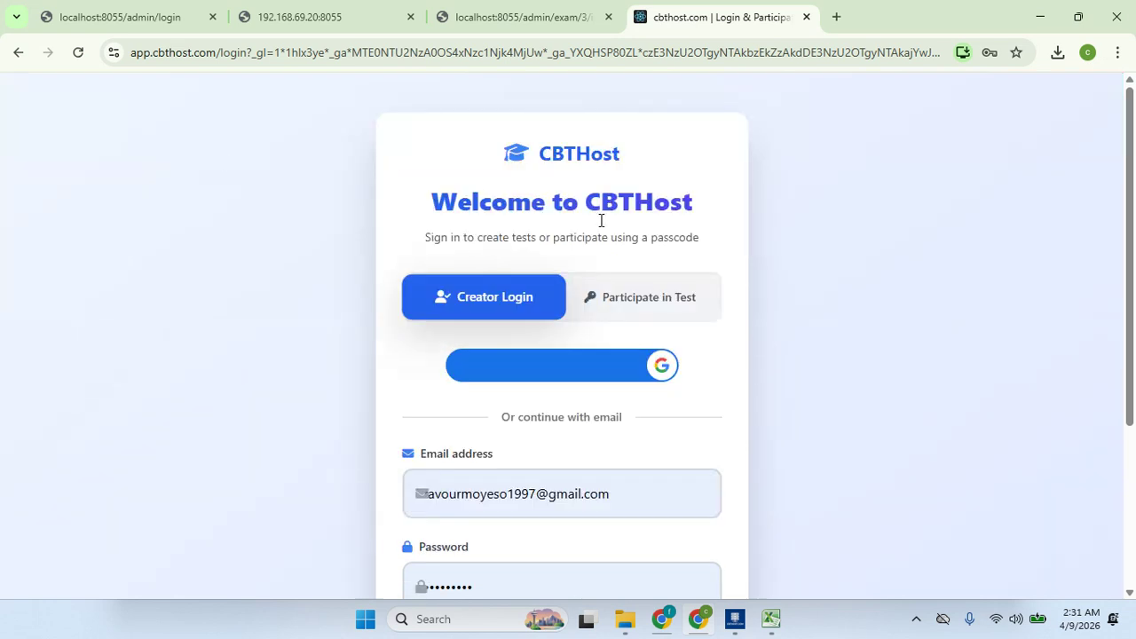
left_click_drag(1134, 249, 1100, 382)
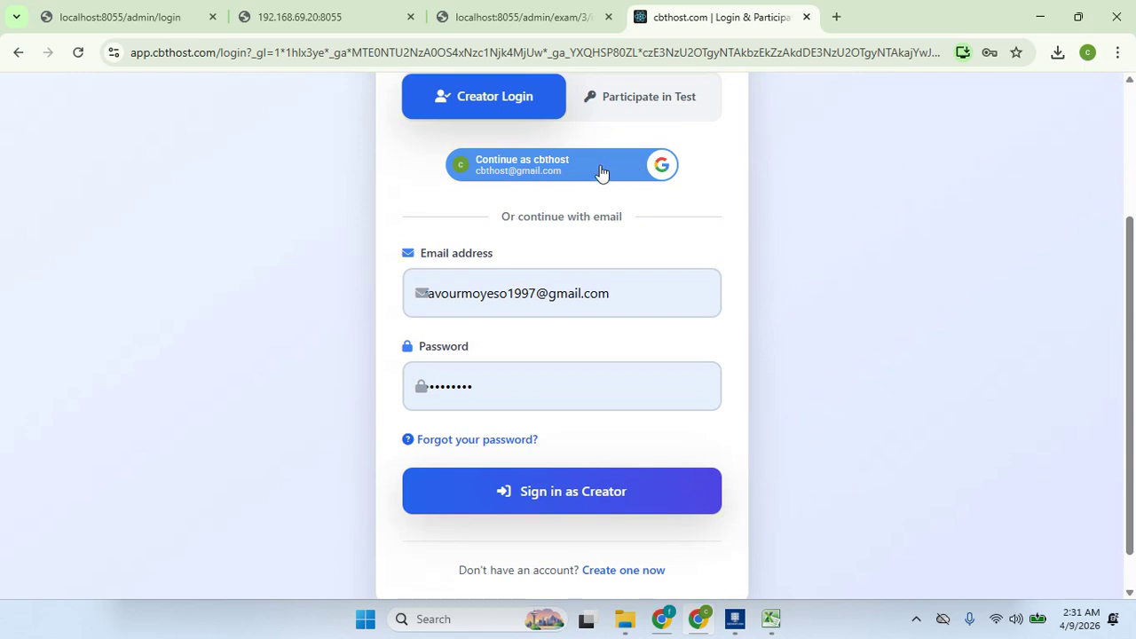
left_click(580, 310)
left_click(572, 394)
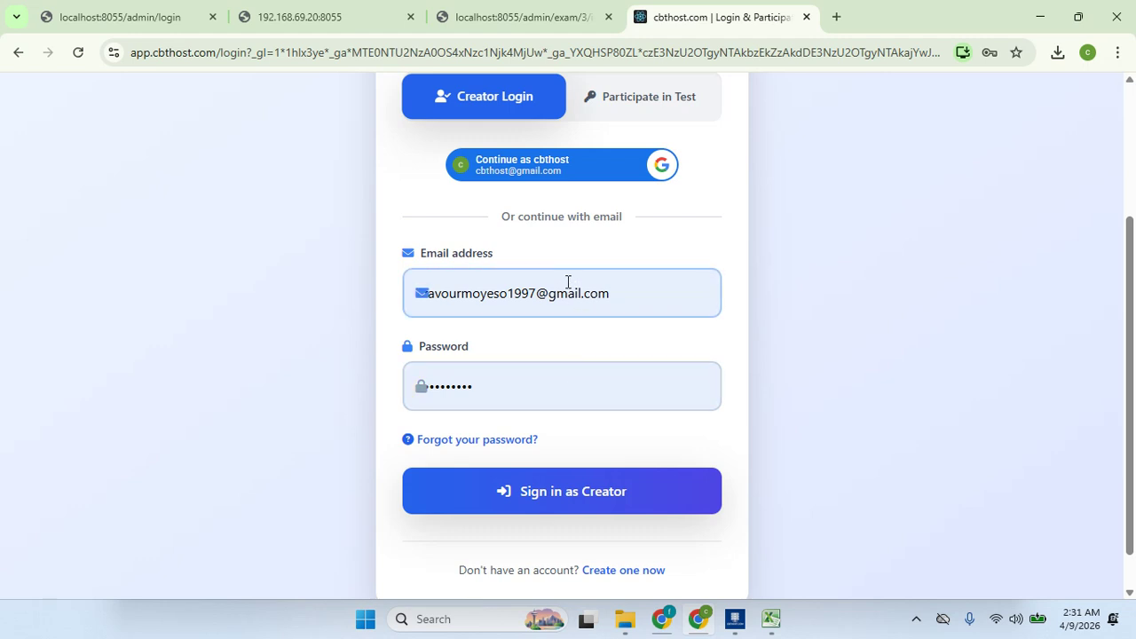
left_click(539, 8)
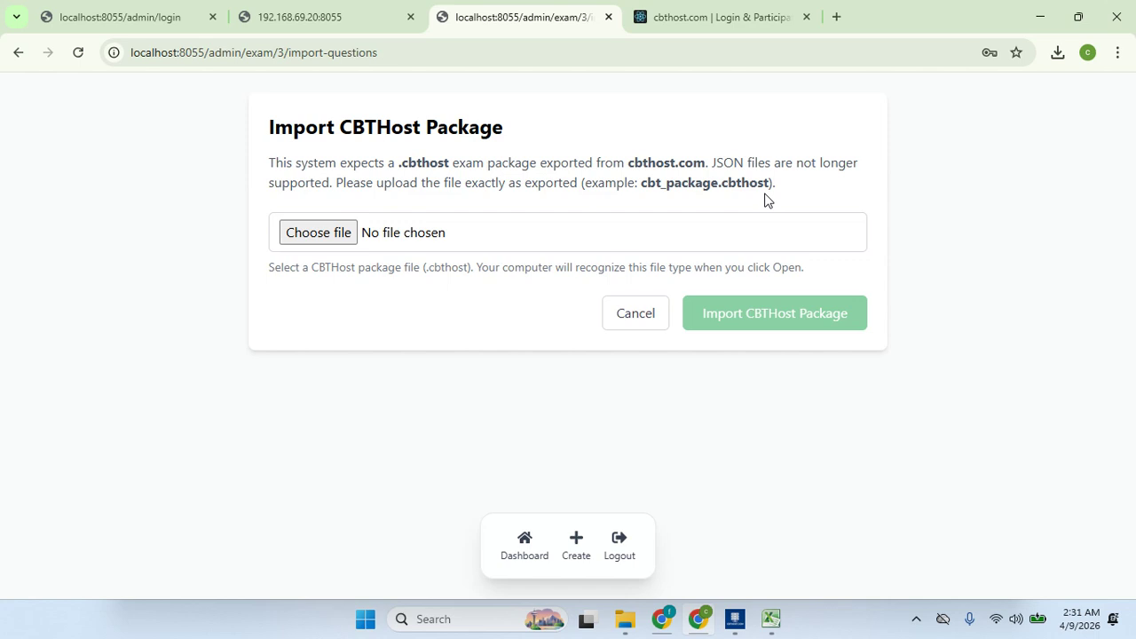
- Return to the CBTHost.com creator login tab, then open the microphone privacy settings
left_click(745, 22)
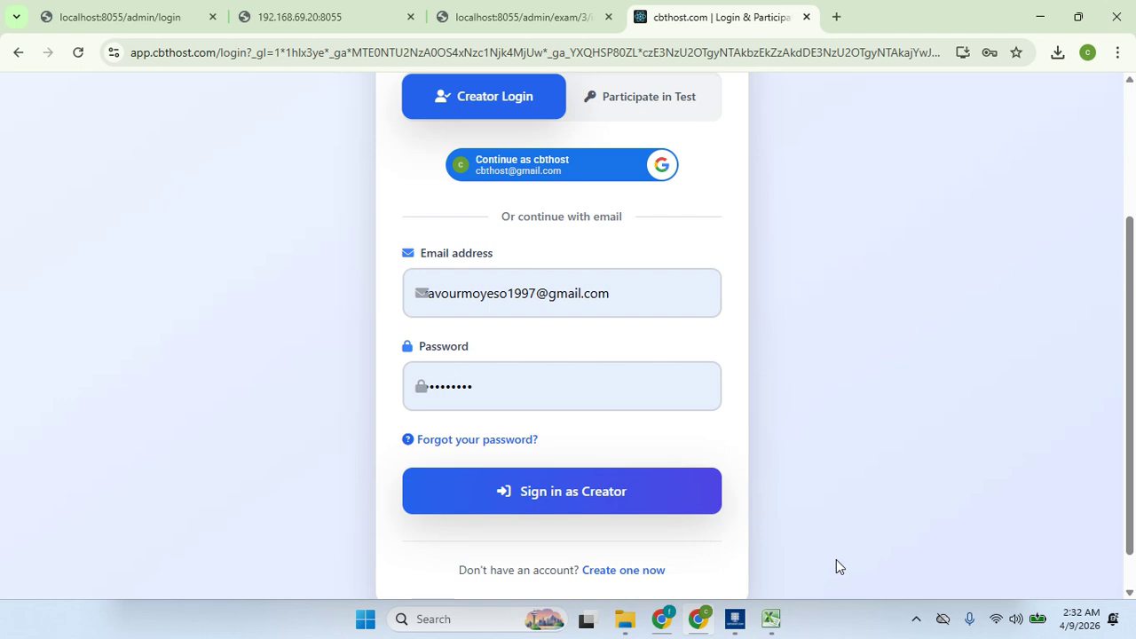
left_click(972, 617)
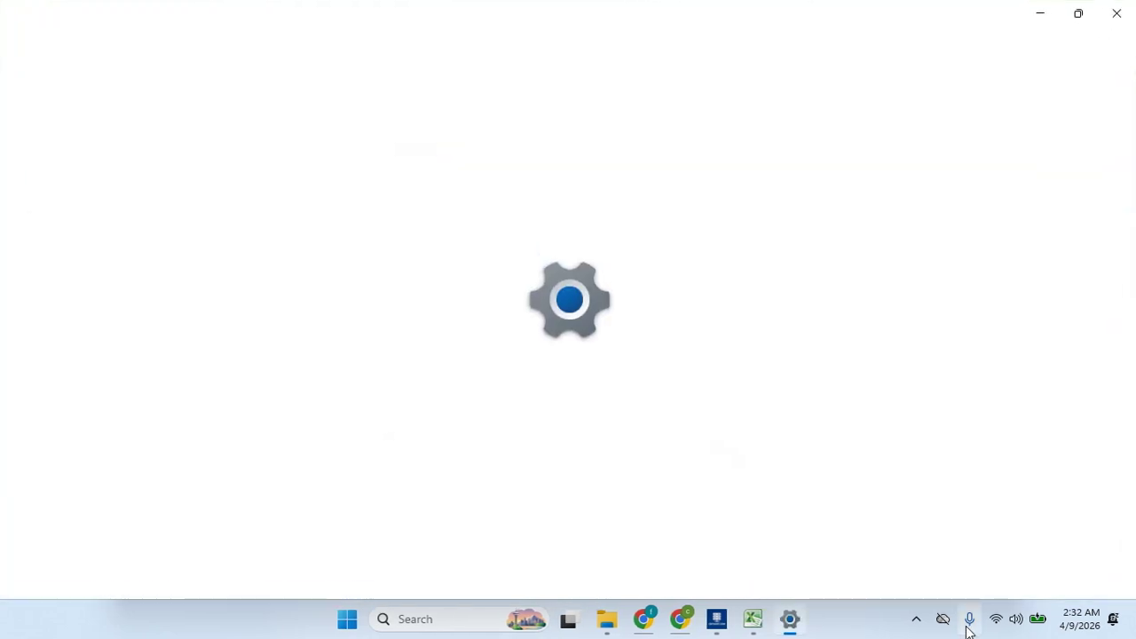
- Check the microphone tray icon's options, then reveal the hidden background-app icons
right_click(972, 616)
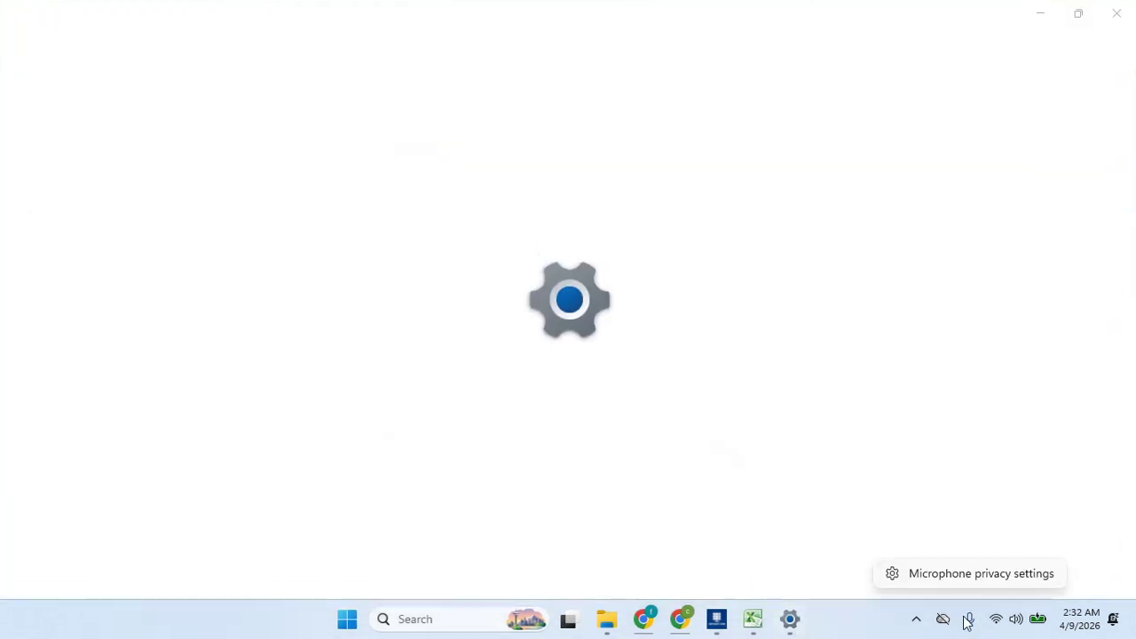
left_click(919, 616)
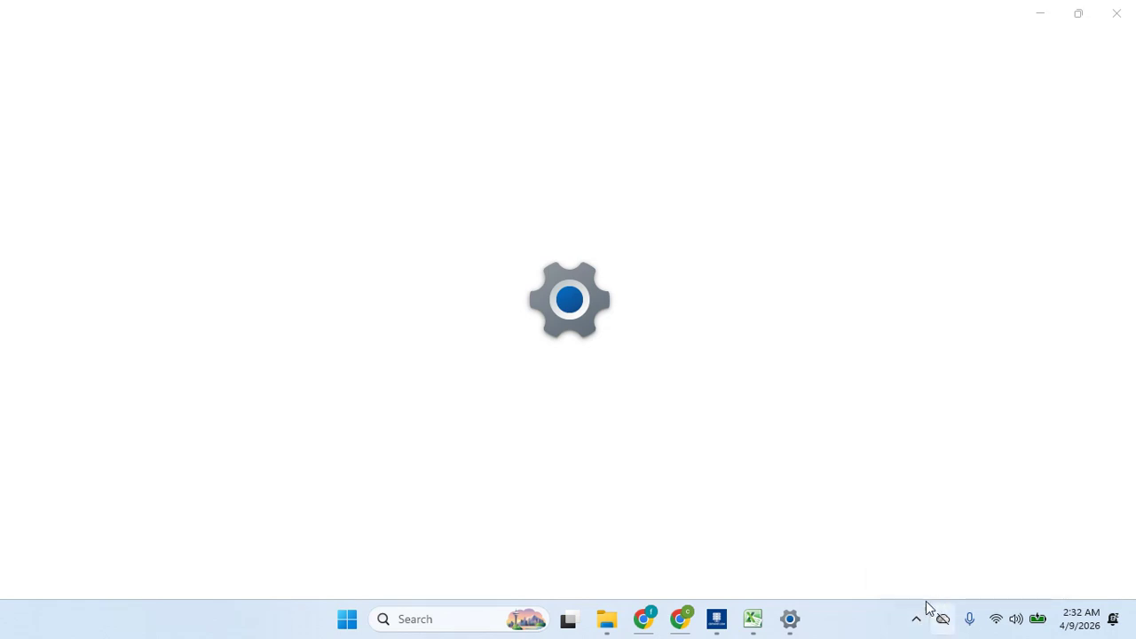
left_click(916, 618)
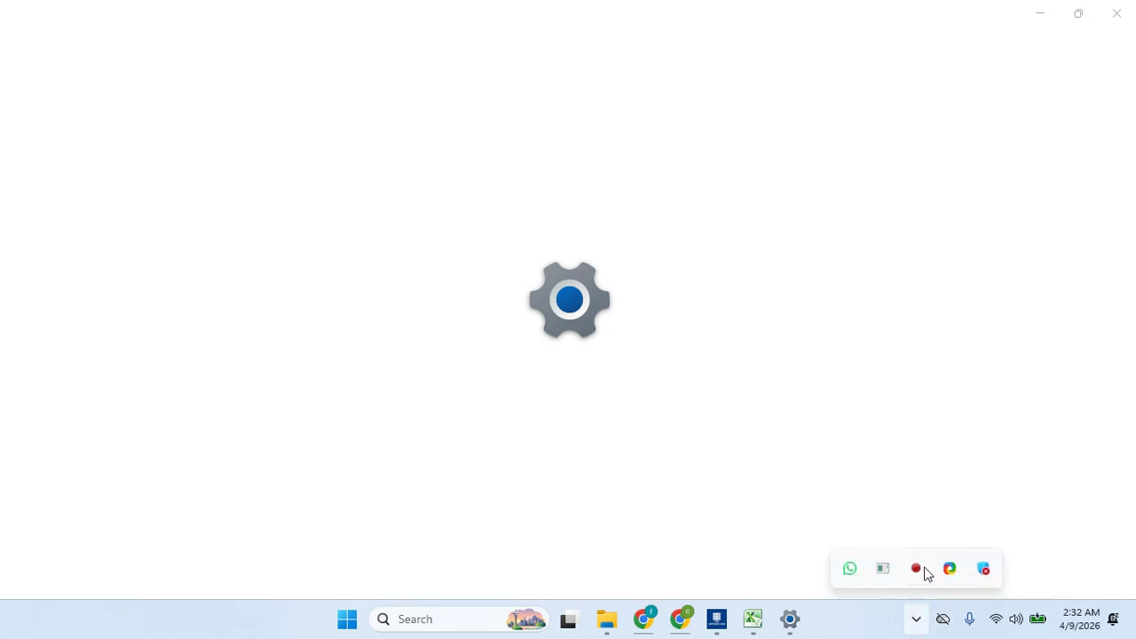